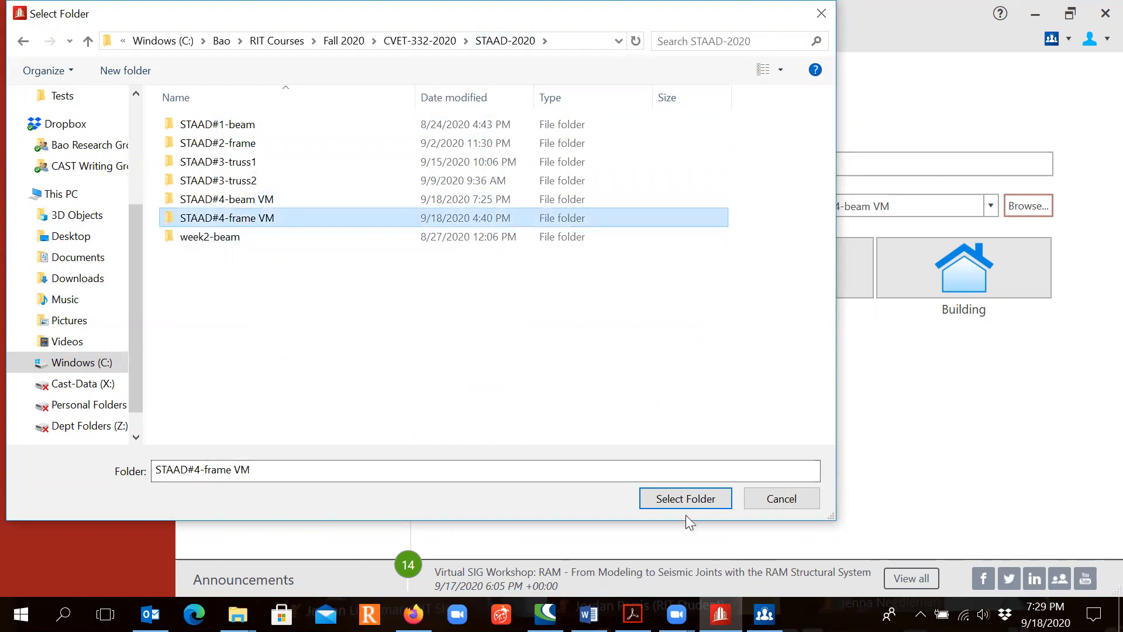
- Set the model location to the STAAD#4-frame VM folder and enter the job name "STAAD Session#4: Frame shear and moment diagrams"
{"action": "left_click", "coordinate": [686, 498]}
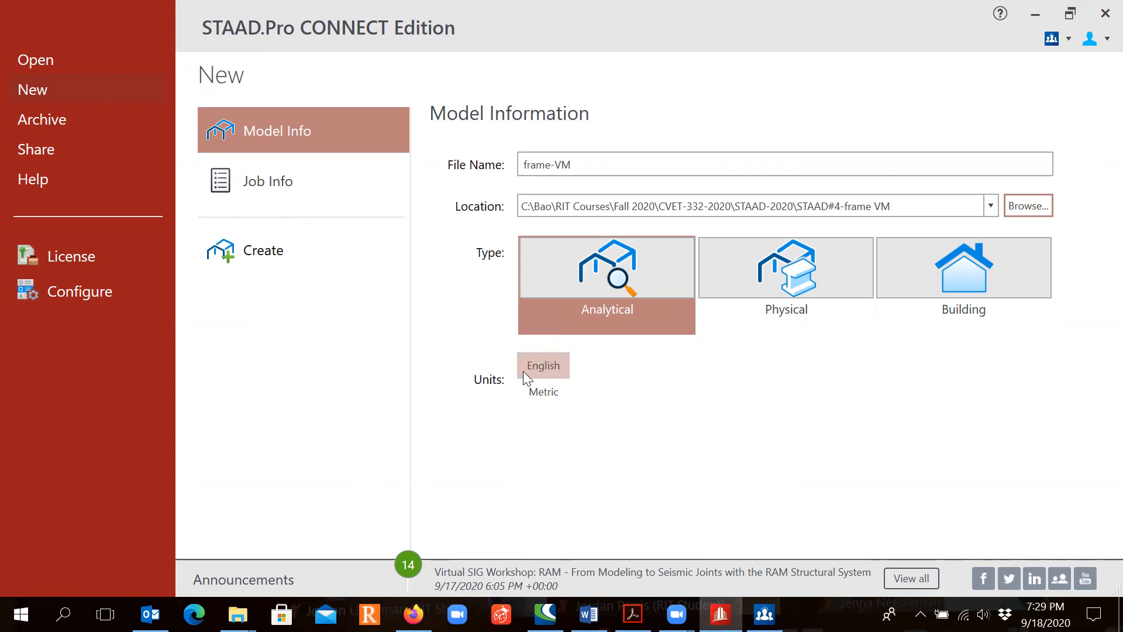
{"action": "left_click", "coordinate": [328, 184]}
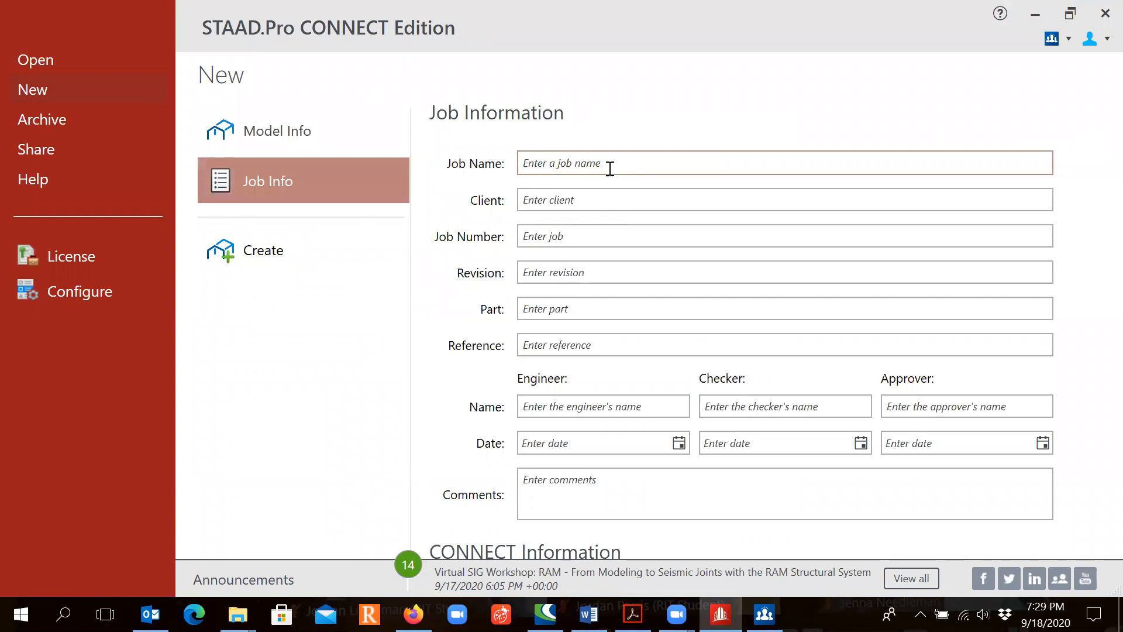
{"action": "left_click", "coordinate": [612, 164]}
{"action": "type", "text": "STAAD Session#4: Frame shear and"}
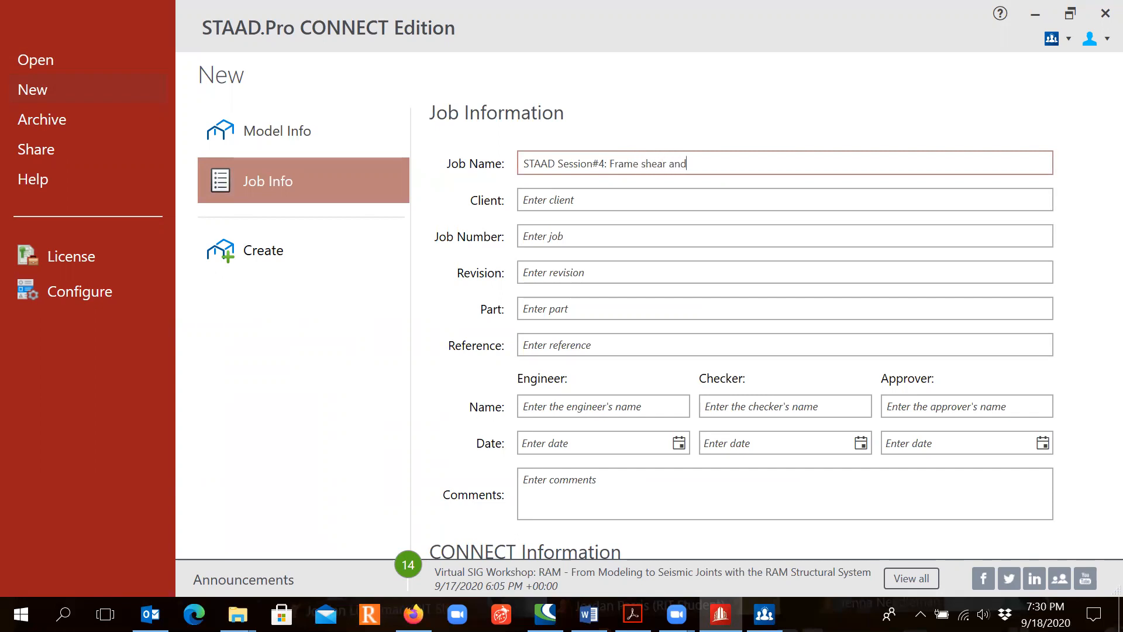
{"action": "type", "text": " moment diagrams"}
- Enter RIT as the client and CVET-332-01 as the job number in the job information
{"action": "left_click", "coordinate": [563, 196]}
{"action": "type", "text": "RIT"}
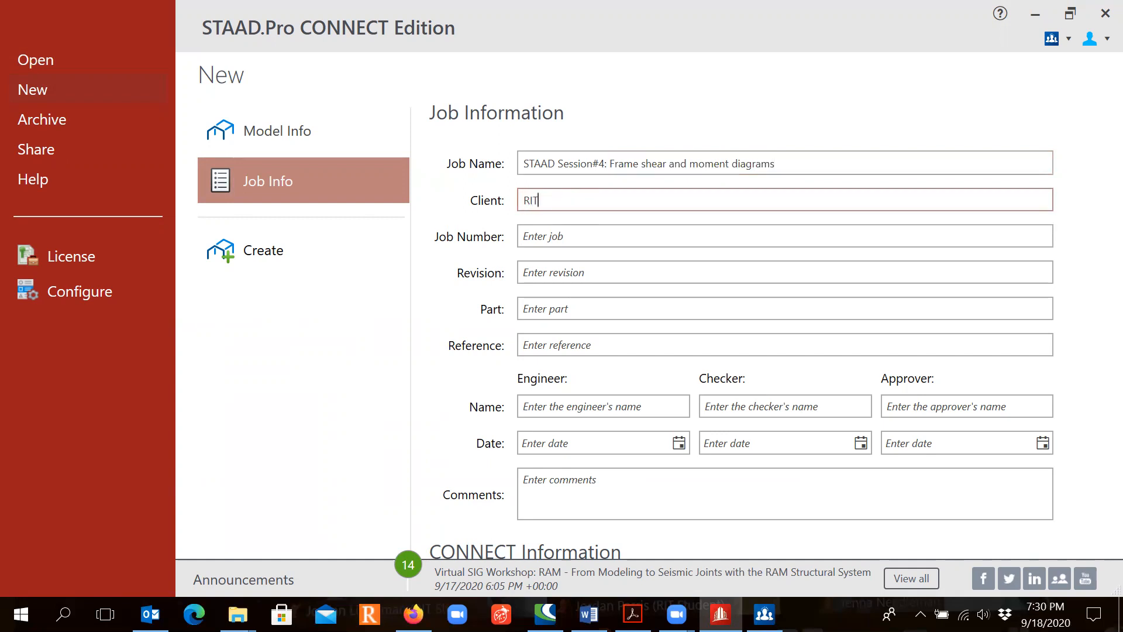
{"action": "left_click", "coordinate": [563, 241]}
{"action": "type", "text": "CV"}
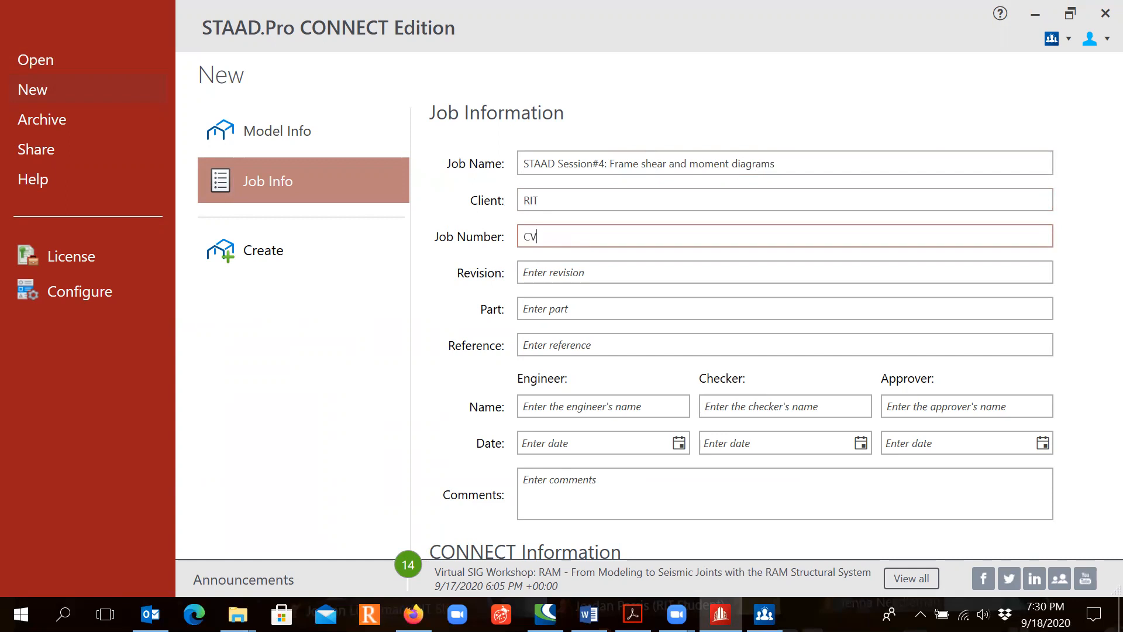
{"action": "type", "text": "ET-332-01"}
- Enter "Frame shear and moment diagrams class example" as the job reference
{"action": "left_click", "coordinate": [577, 343]}
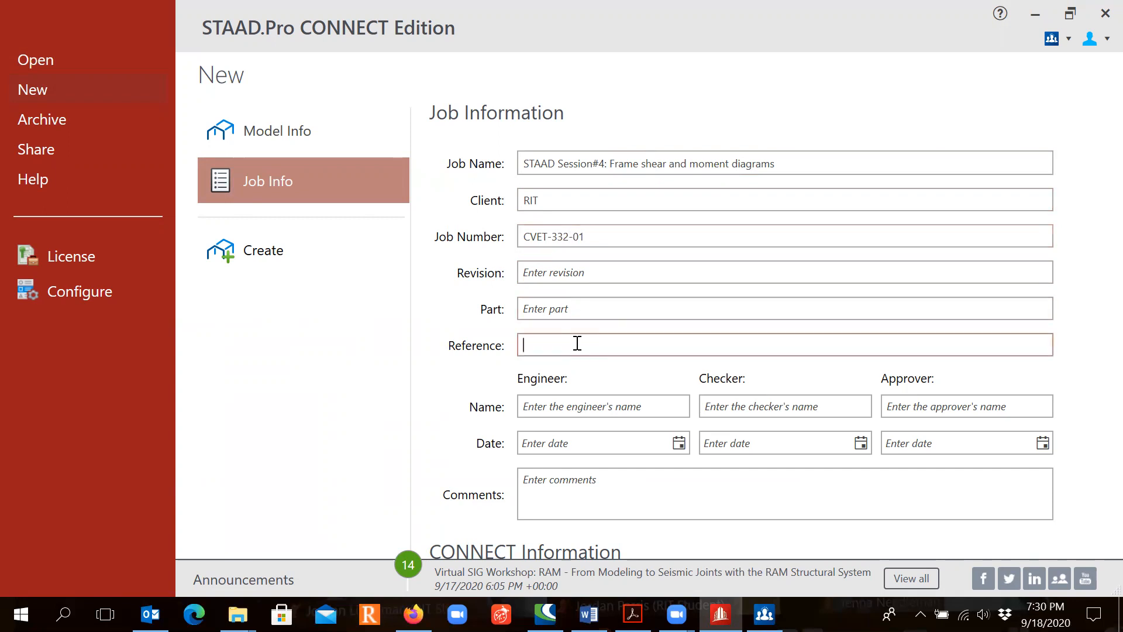
{"action": "type", "text": "Frame e"}
{"action": "key", "text": "BackSpace"}
{"action": "type", "text": "shear and moment diagrams class"}
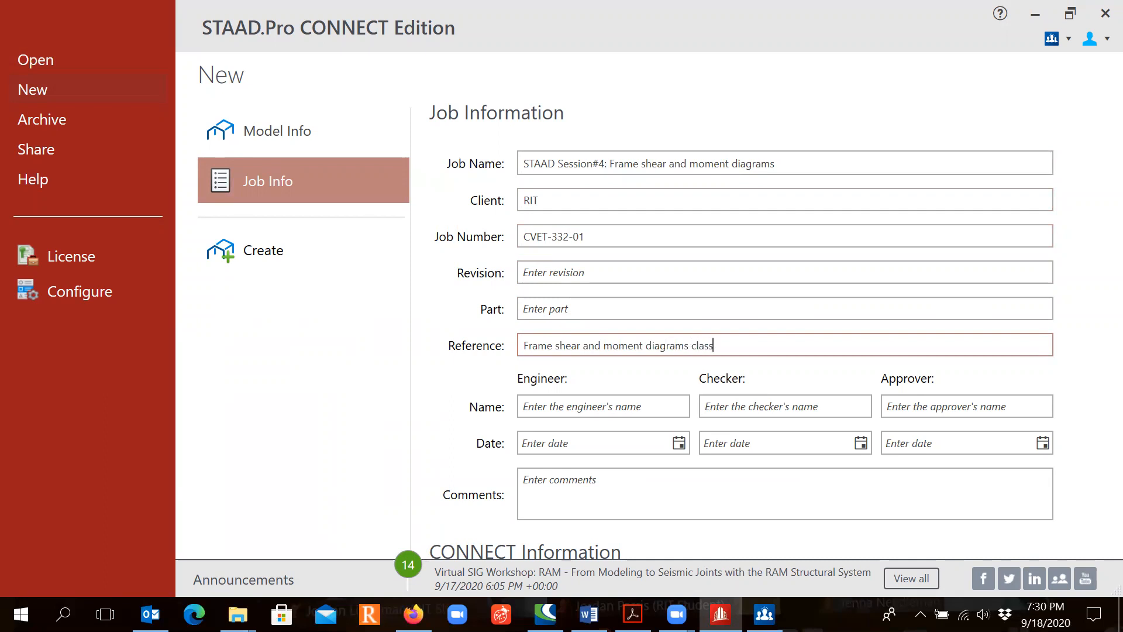
{"action": "type", "text": " example"}
- Enter the engineer's name and set the engineer date to 9/18/2020
{"action": "left_click", "coordinate": [552, 411]}
{"action": "type", "text": "Am"}
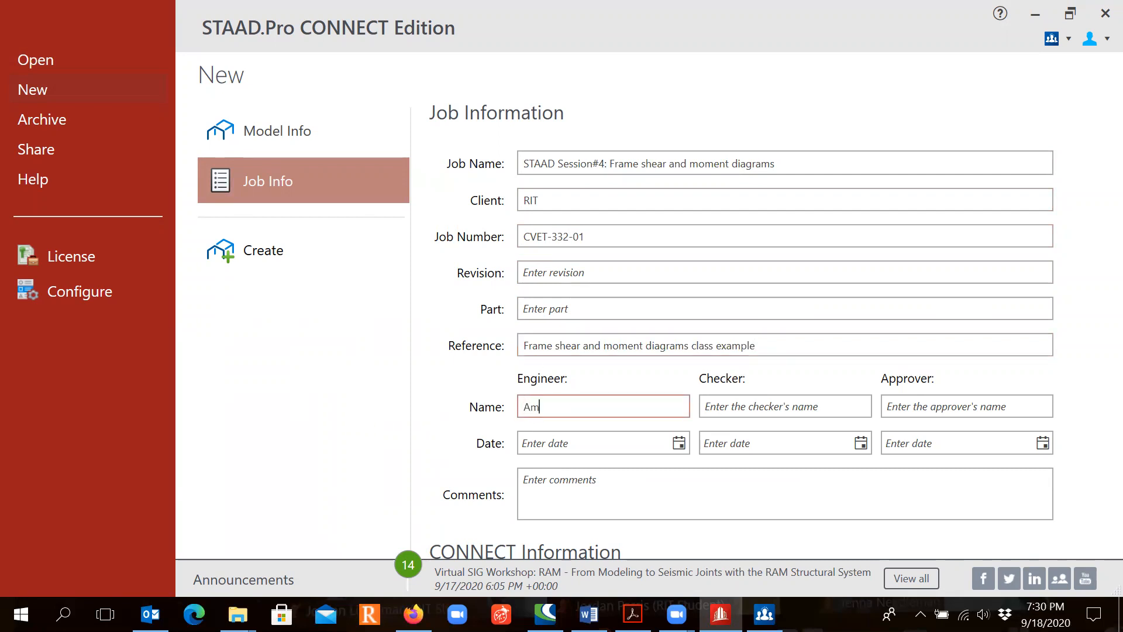
{"action": "type", "text": "anda Bao"}
{"action": "left_click", "coordinate": [680, 444]}
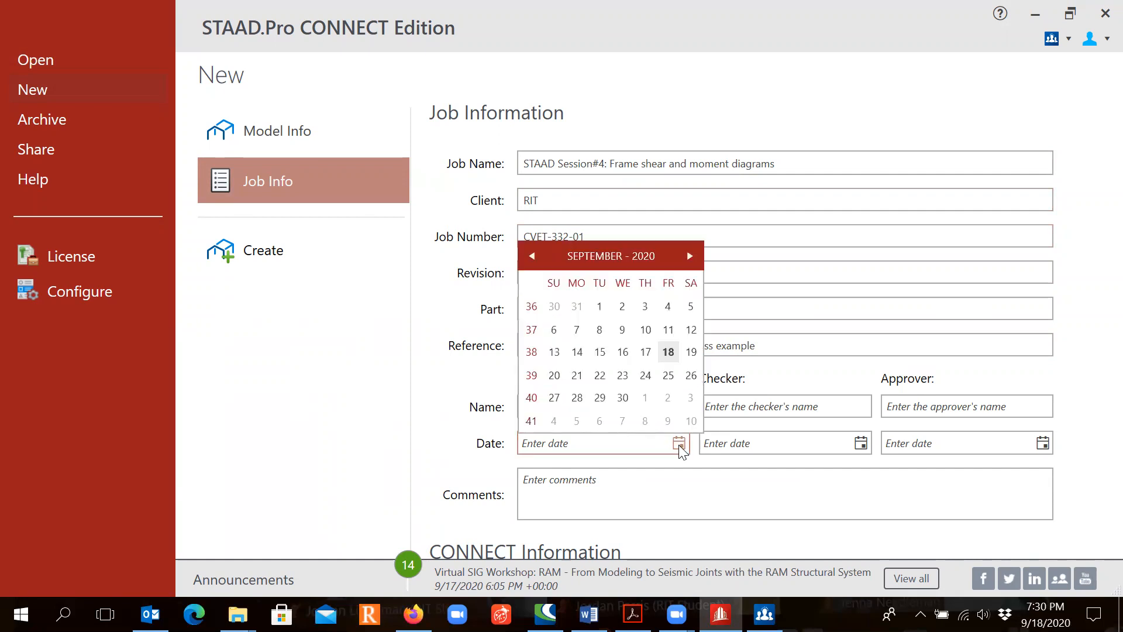
{"action": "left_click", "coordinate": [666, 357]}
- Enter the comment "Use STAAD to draw the shear and moment diagrams of a frame and compare the results with hand calculations"
{"action": "left_click", "coordinate": [602, 482]}
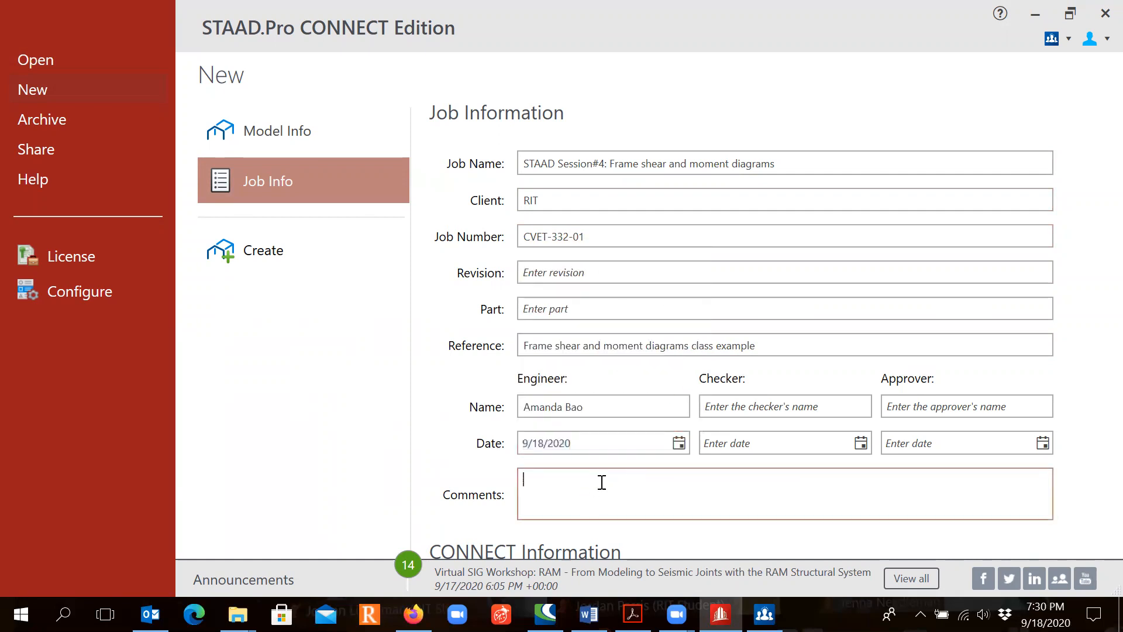
{"action": "type", "text": "Use to"}
{"action": "key", "text": "BackSpace"}
{"action": "key", "text": "BackSpace"}
{"action": "type", "text": "STAAD to draw"}
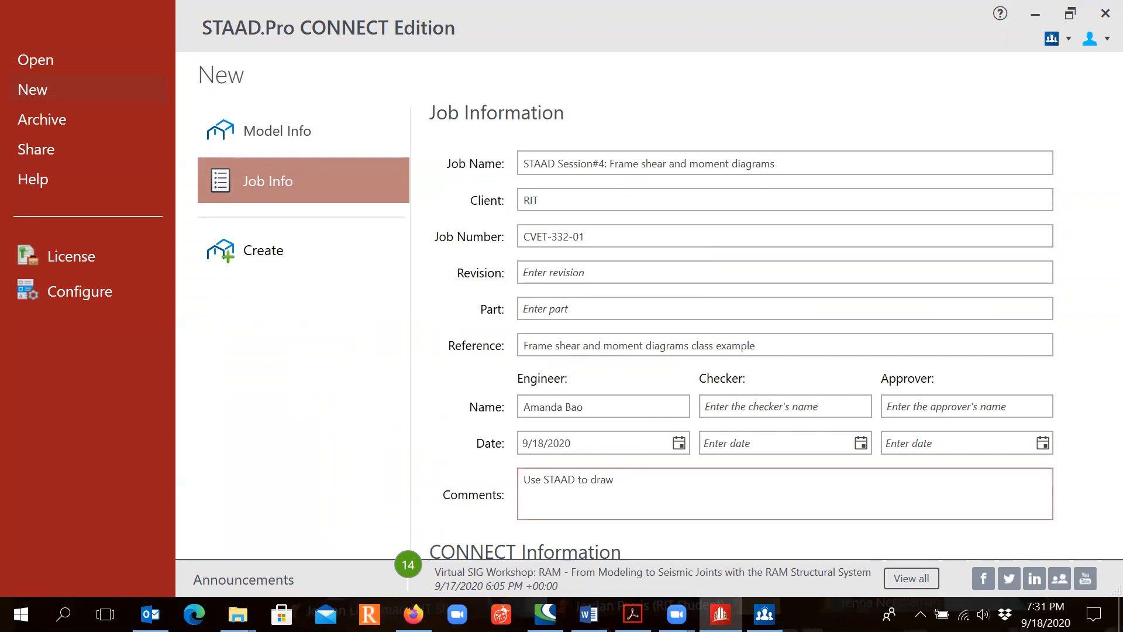
{"action": "type", "text": " theshear"}
{"action": "key", "text": "BackSpace"}
{"action": "key", "text": "BackSpace"}
{"action": "key", "text": "BackSpace"}
{"action": "type", "text": "ear and moment"}
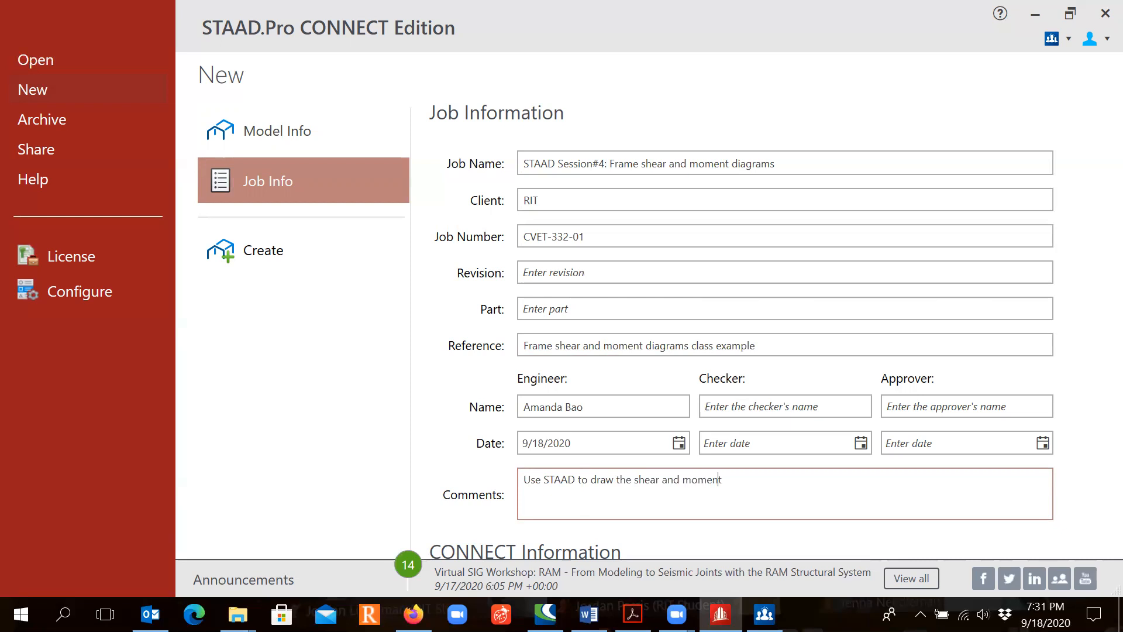
{"action": "type", "text": " diagrams of a frame and com"}
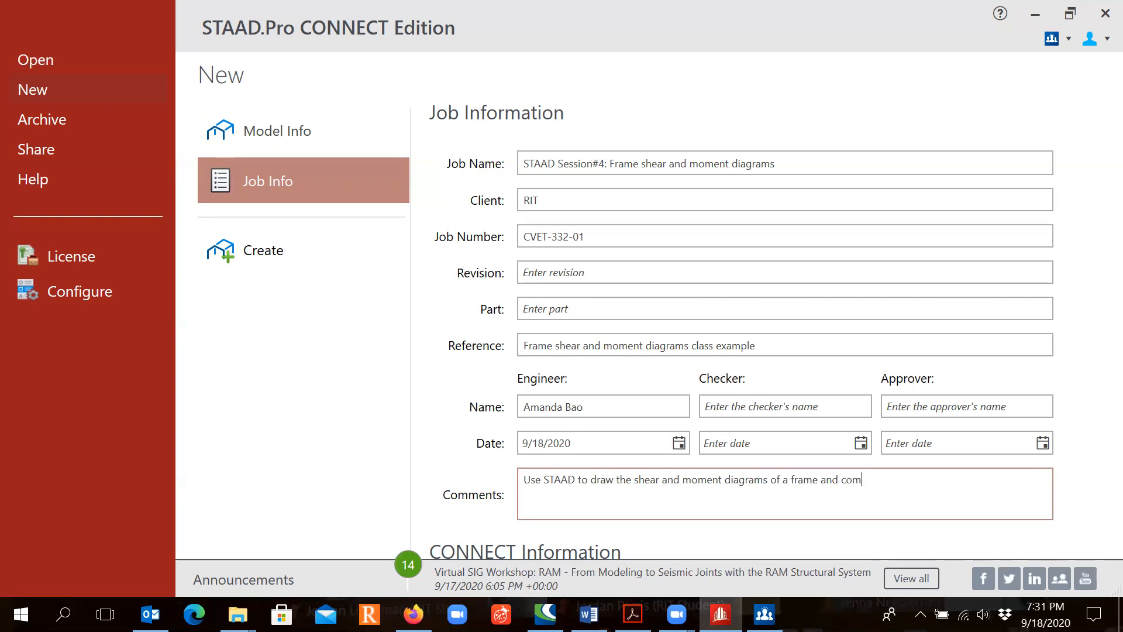
{"action": "type", "text": "pare the results with hand calculations"}
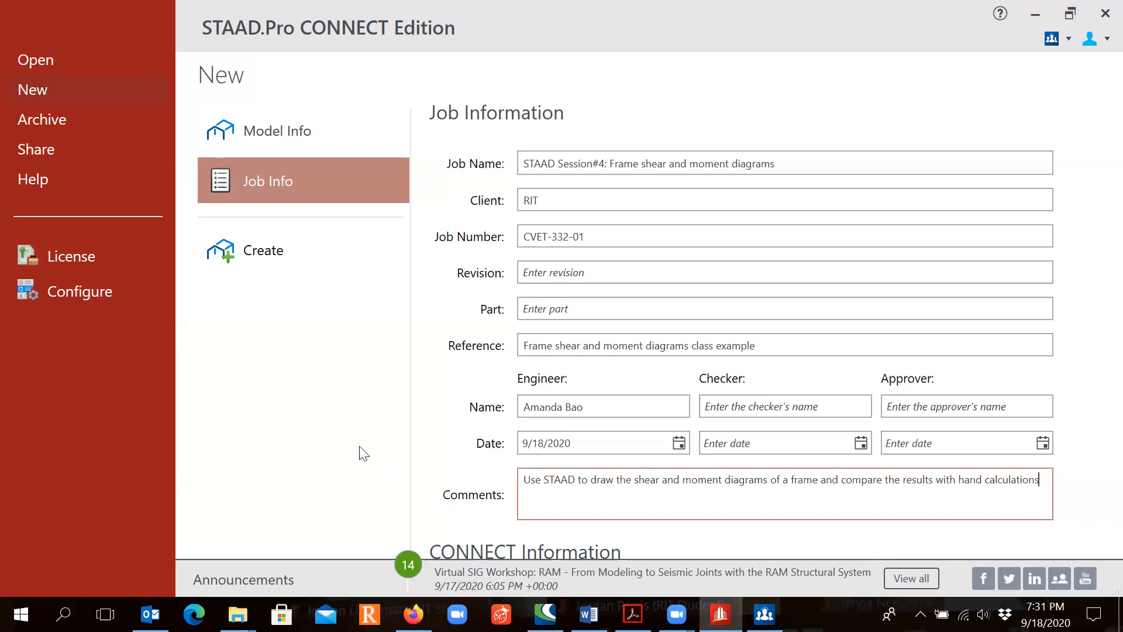
- Create the model and set its English input units to Foot for length and Kilo Pound for force
{"action": "left_click", "coordinate": [299, 253]}
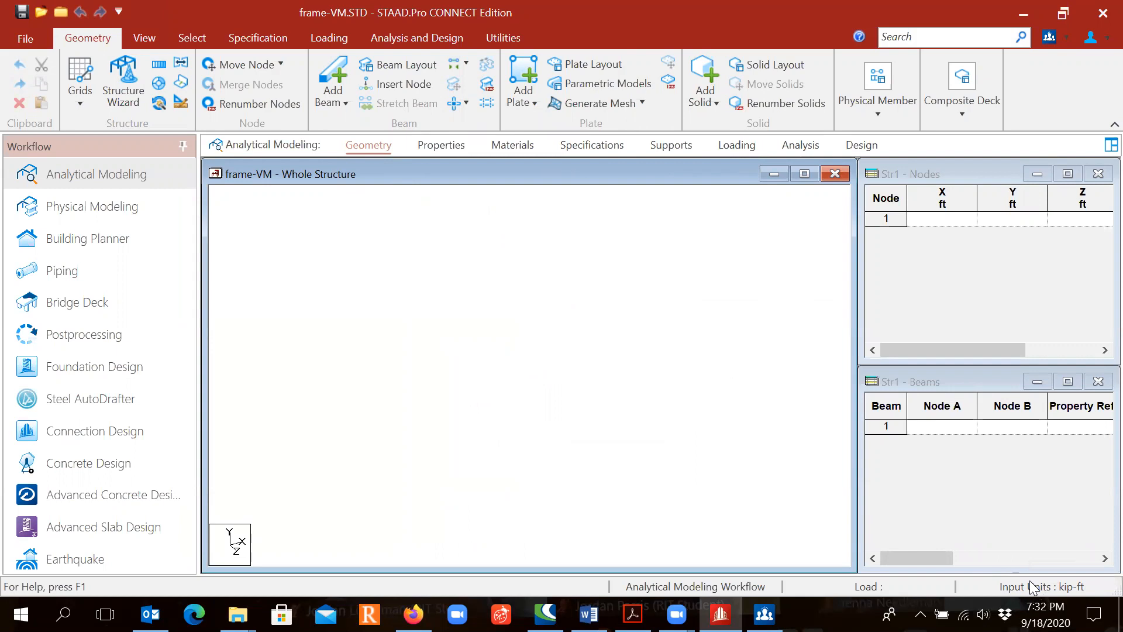
{"action": "left_click", "coordinate": [1055, 586]}
{"action": "left_click", "coordinate": [179, 104]}
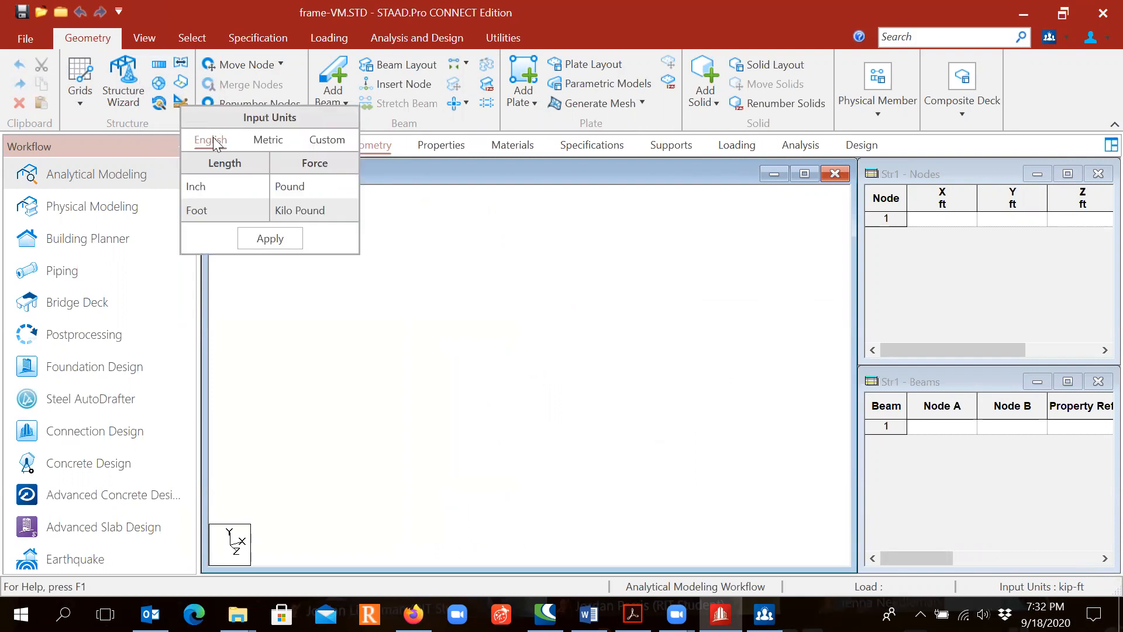
{"action": "left_click", "coordinate": [217, 212]}
{"action": "left_click", "coordinate": [303, 216]}
{"action": "left_click", "coordinate": [278, 241]}
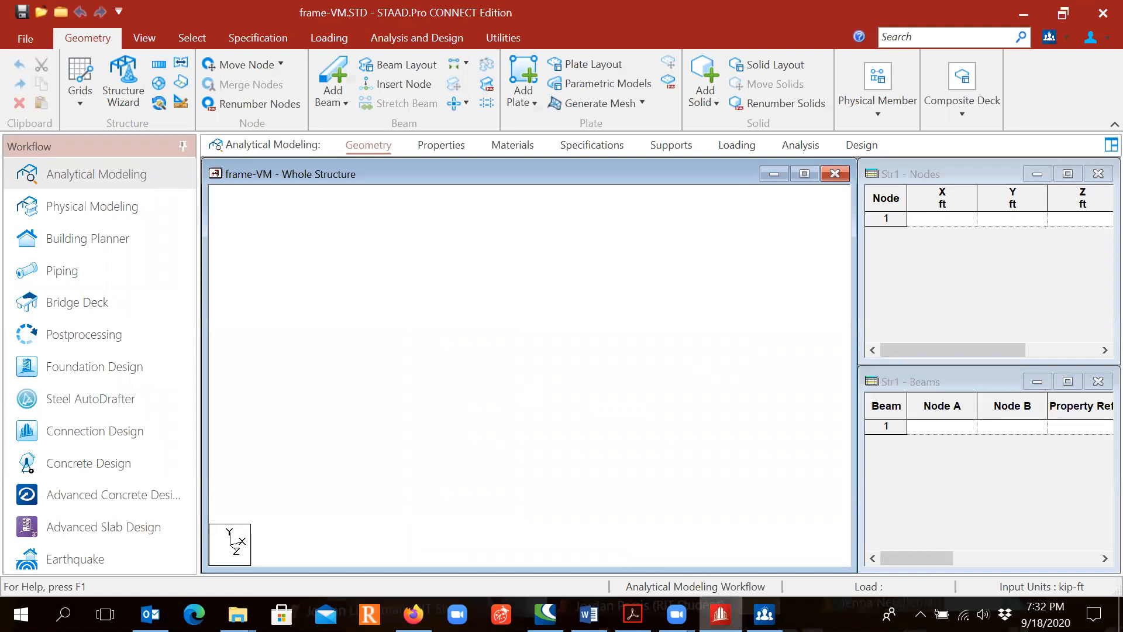
- Switch to Adobe Acrobat to check the frame problem's node coordinates, and return to STAAD.Pro
{"action": "mouse_move", "coordinate": [632, 614]}
{"action": "left_click", "coordinate": [557, 558]}
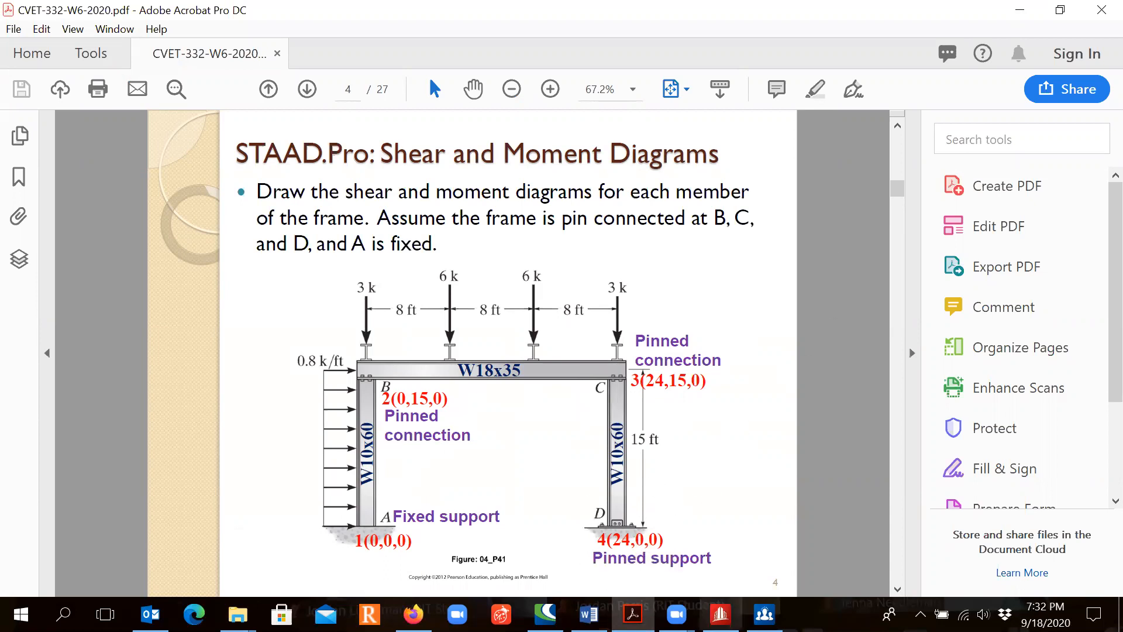
{"action": "left_click", "coordinate": [720, 614]}
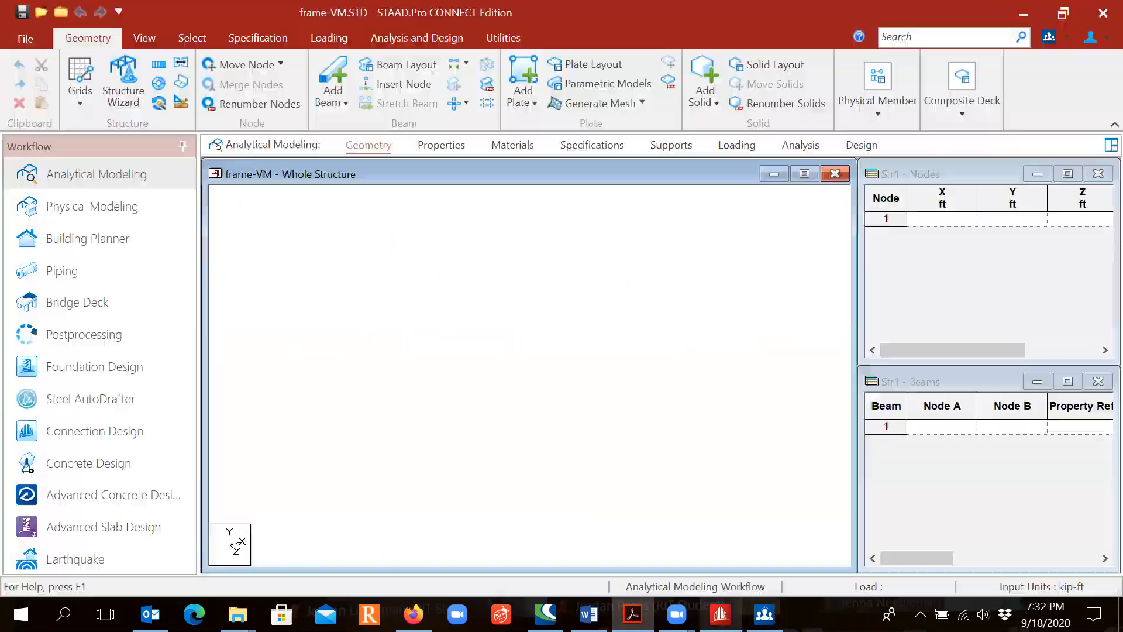
- Define node 1 at (0, 0, 0) and node 2 at (0, 15, 0) ft for the frame's first column
{"action": "left_click", "coordinate": [937, 220]}
{"action": "type", "text": "0"}
{"action": "key", "text": "Return"}
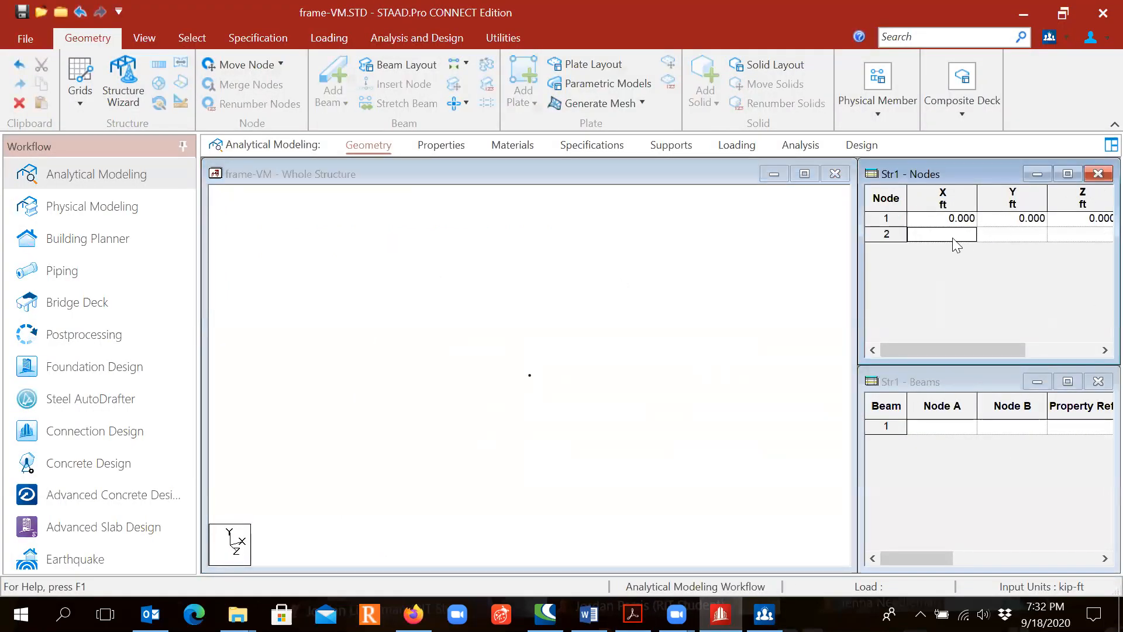
{"action": "type", "text": "0"}
{"action": "key", "text": "Return"}
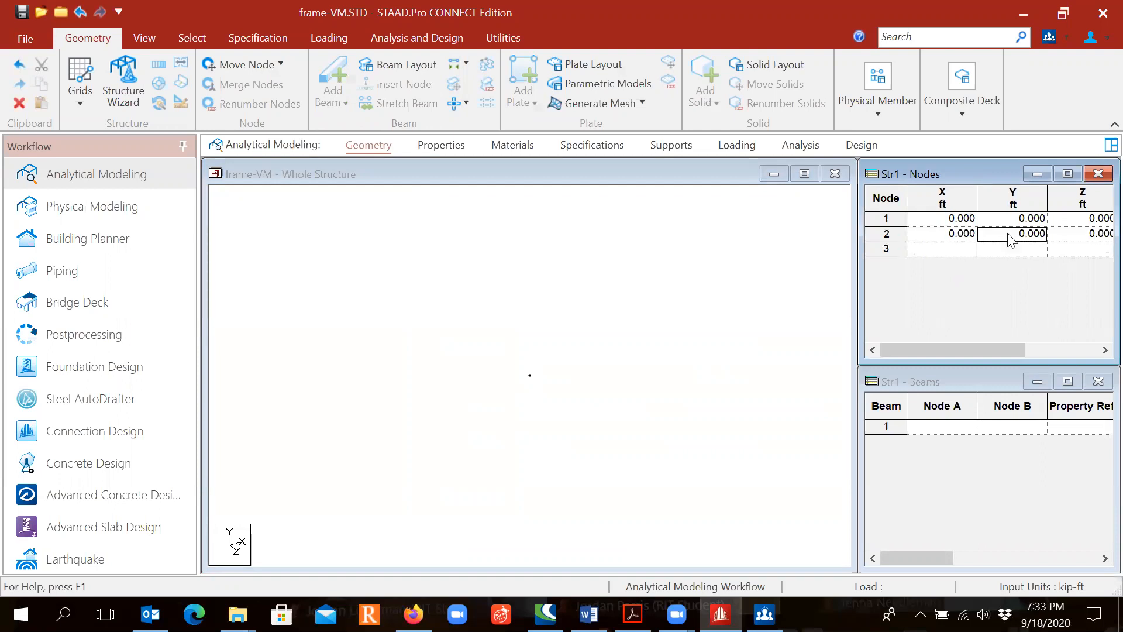
{"action": "left_click", "coordinate": [1006, 233]}
{"action": "type", "text": "15"}
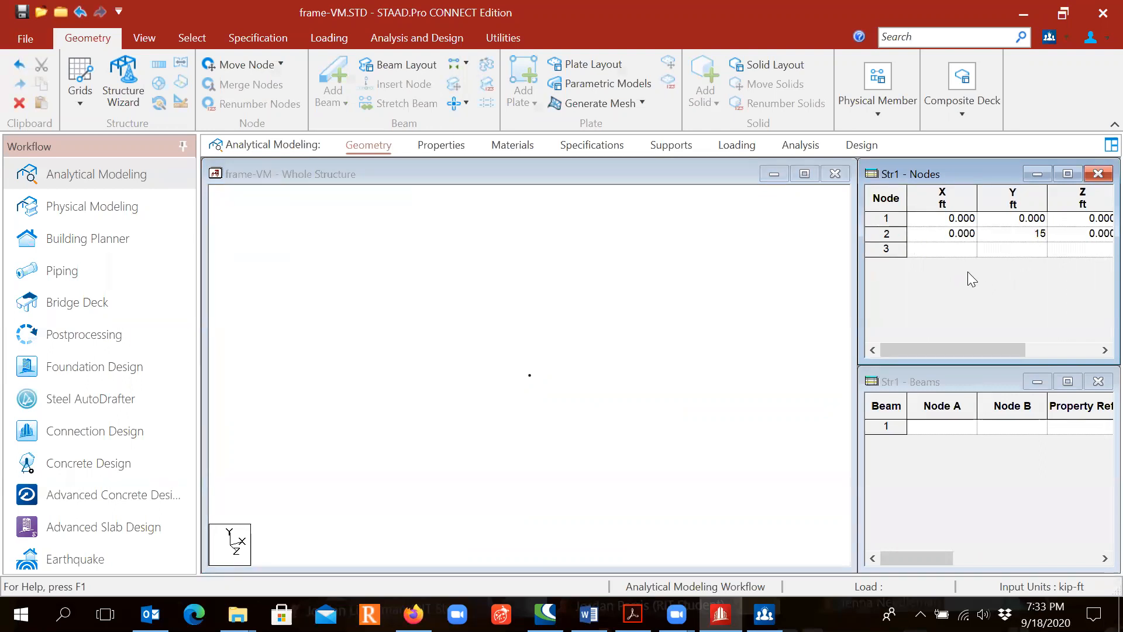
- Define node 3 at (24, 15, 0) and node 4 at (24, 0, 0) ft for the frame's second column
{"action": "left_click", "coordinate": [964, 249]}
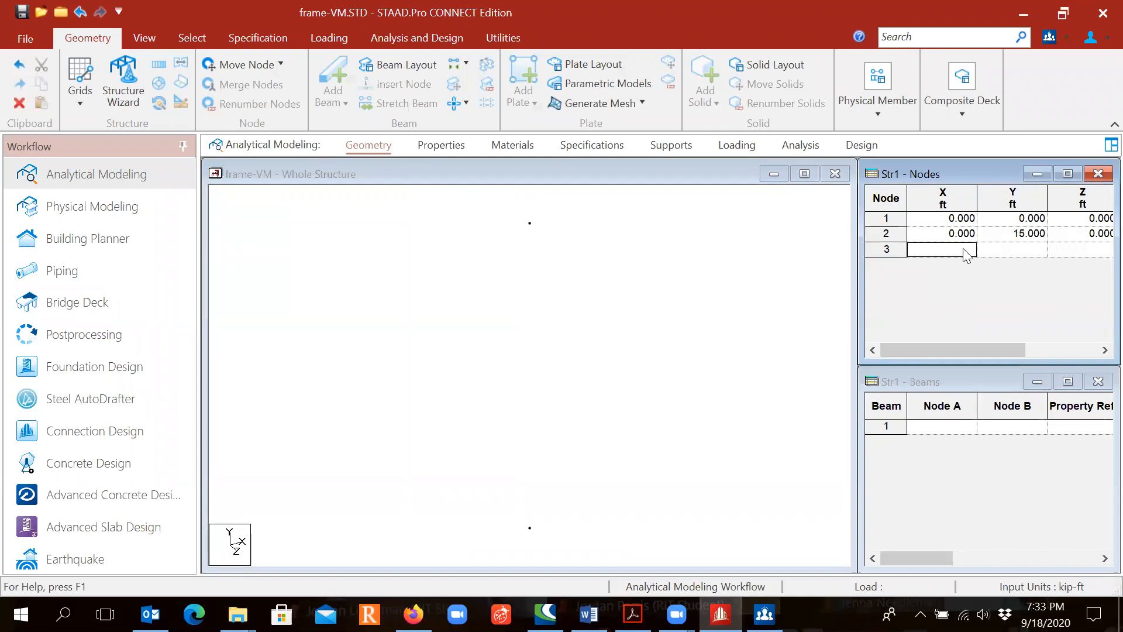
{"action": "type", "text": "24"}
{"action": "left_click", "coordinate": [1011, 249]}
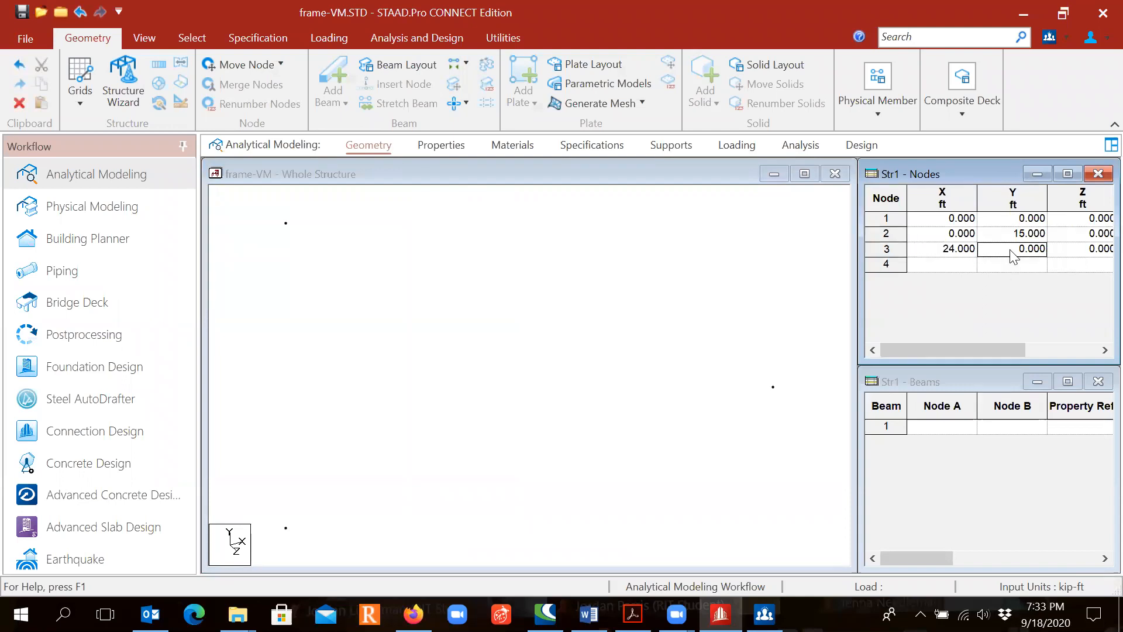
{"action": "type", "text": "15"}
{"action": "left_click", "coordinate": [960, 265]}
{"action": "type", "text": "24"}
{"action": "key", "text": "Return"}
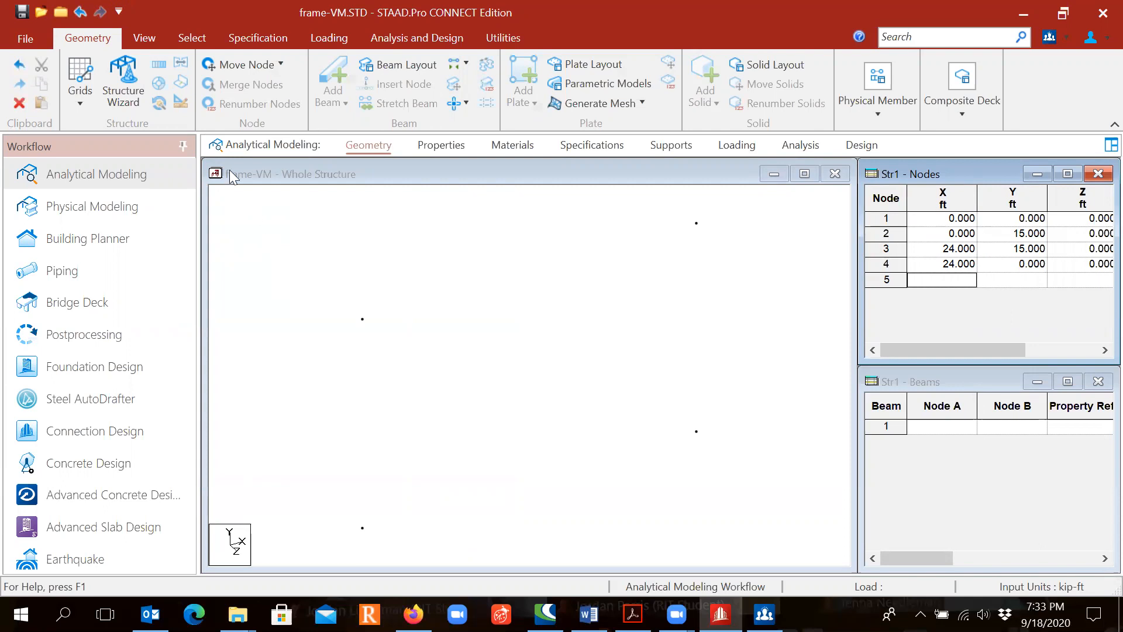
- Add three beams forming the portal frame by connecting nodes 1 to 2, 2 to 3 and 3 to 4
{"action": "left_click", "coordinate": [154, 39]}
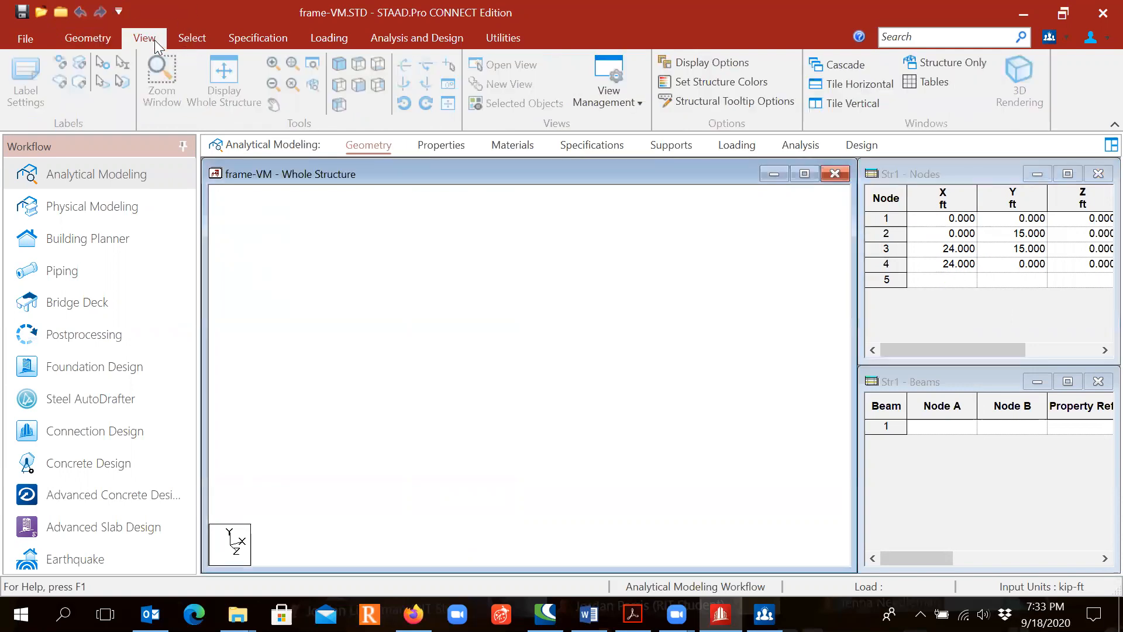
{"action": "left_click", "coordinate": [359, 88]}
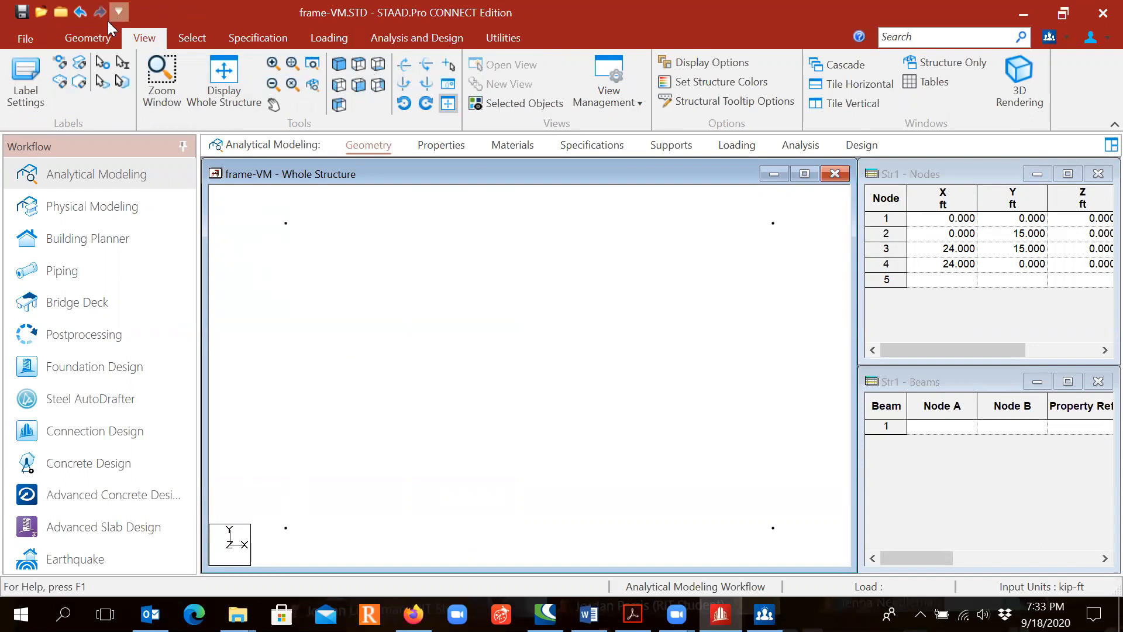
{"action": "left_click", "coordinate": [88, 38]}
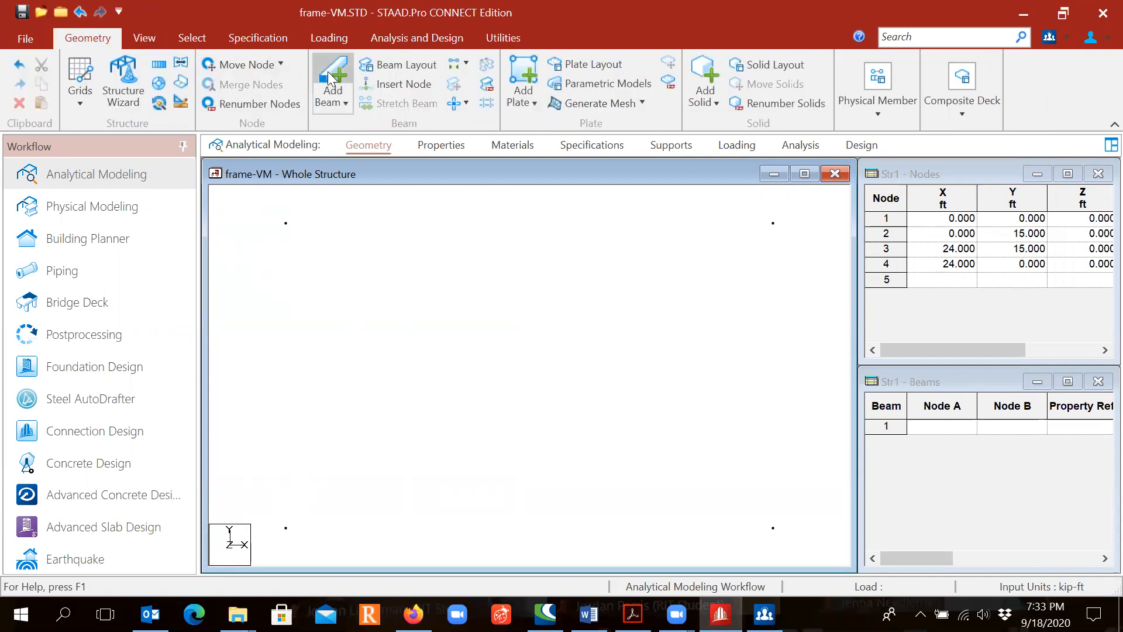
{"action": "left_click", "coordinate": [340, 82]}
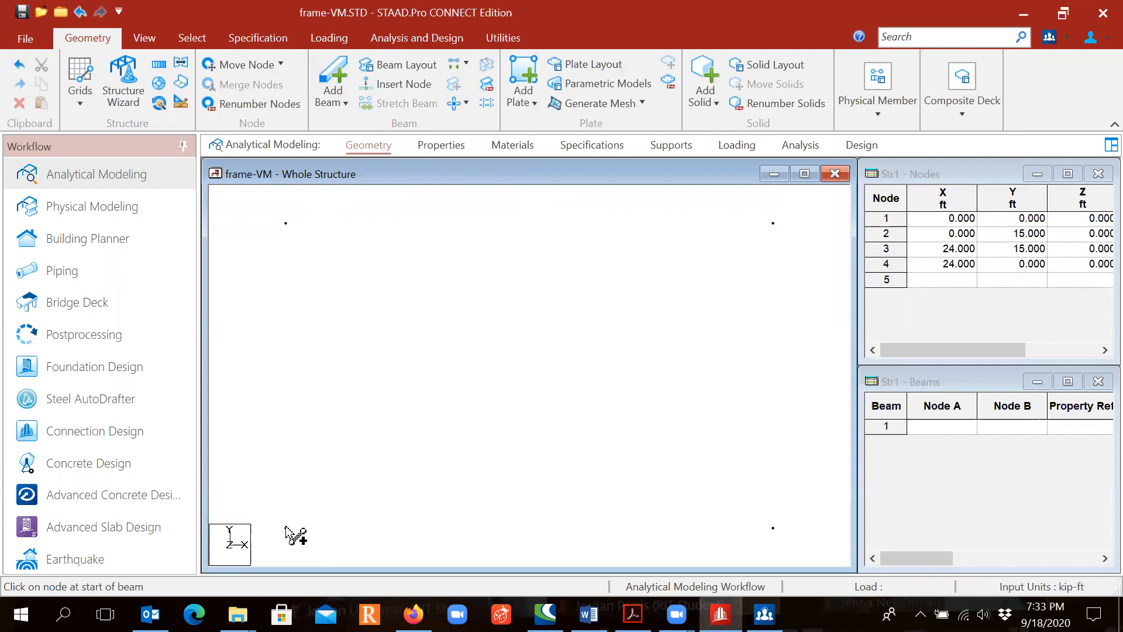
{"action": "left_click_drag", "start_coordinate": [285, 528], "coordinate": [773, 527]}
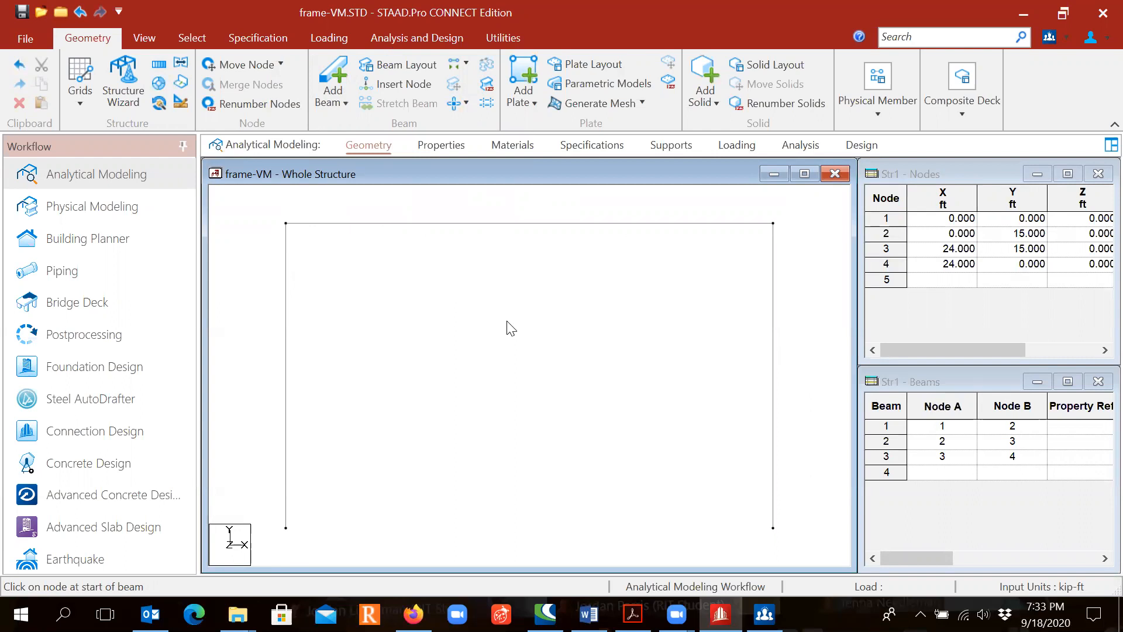
- Turn on the node numbers, node points and beam numbers labels for the structure
{"action": "right_click", "coordinate": [496, 352]}
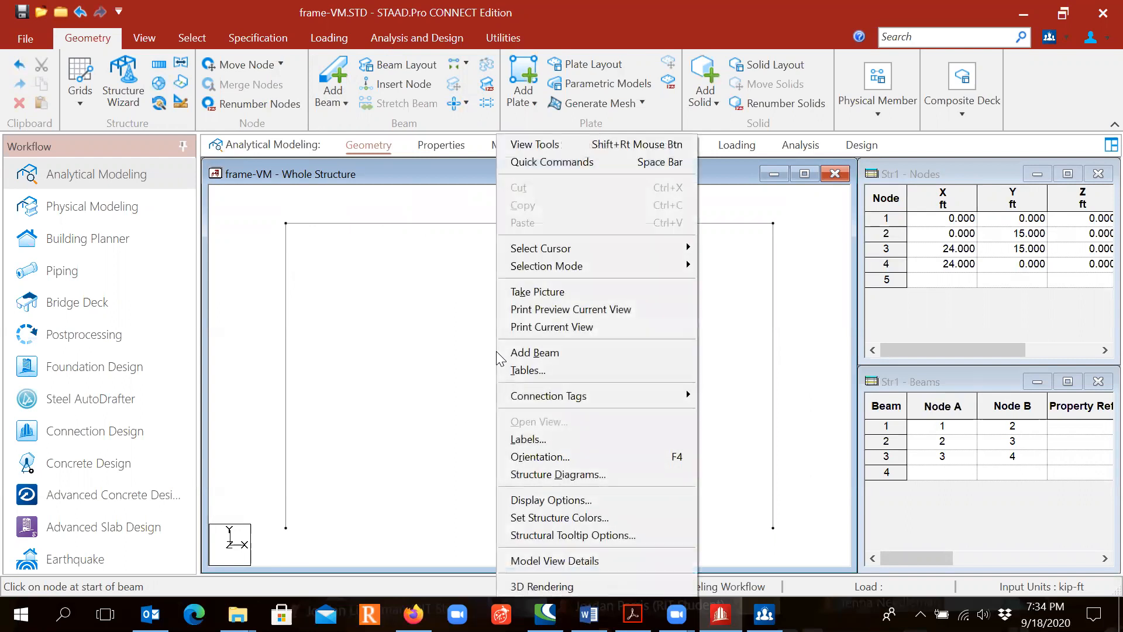
{"action": "left_click", "coordinate": [578, 439]}
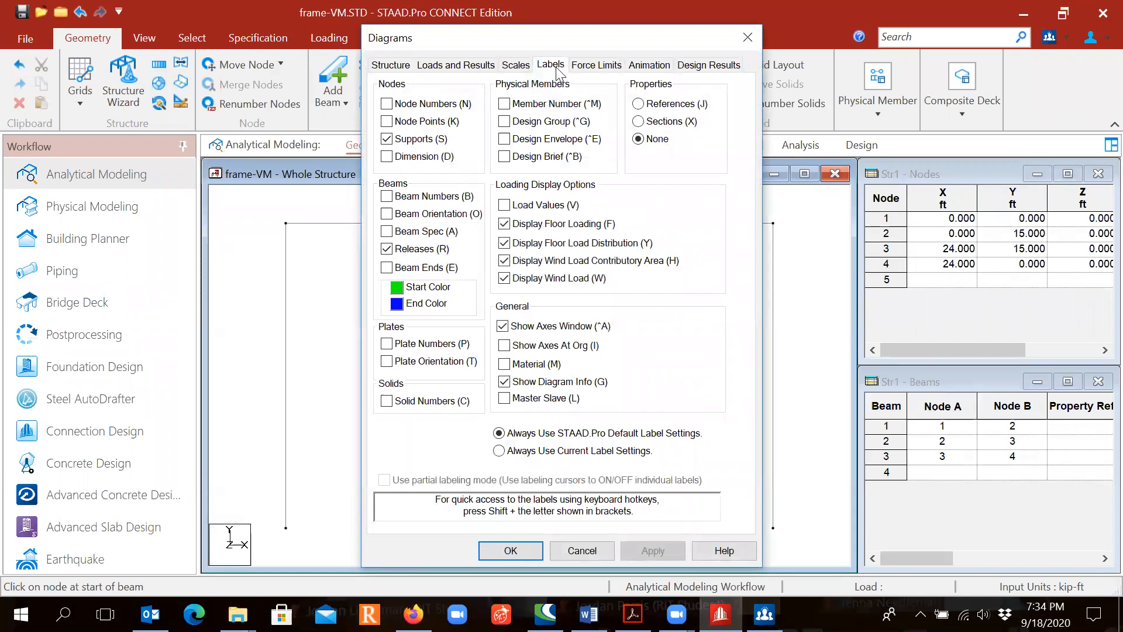
{"action": "left_click", "coordinate": [386, 103]}
{"action": "left_click", "coordinate": [386, 122]}
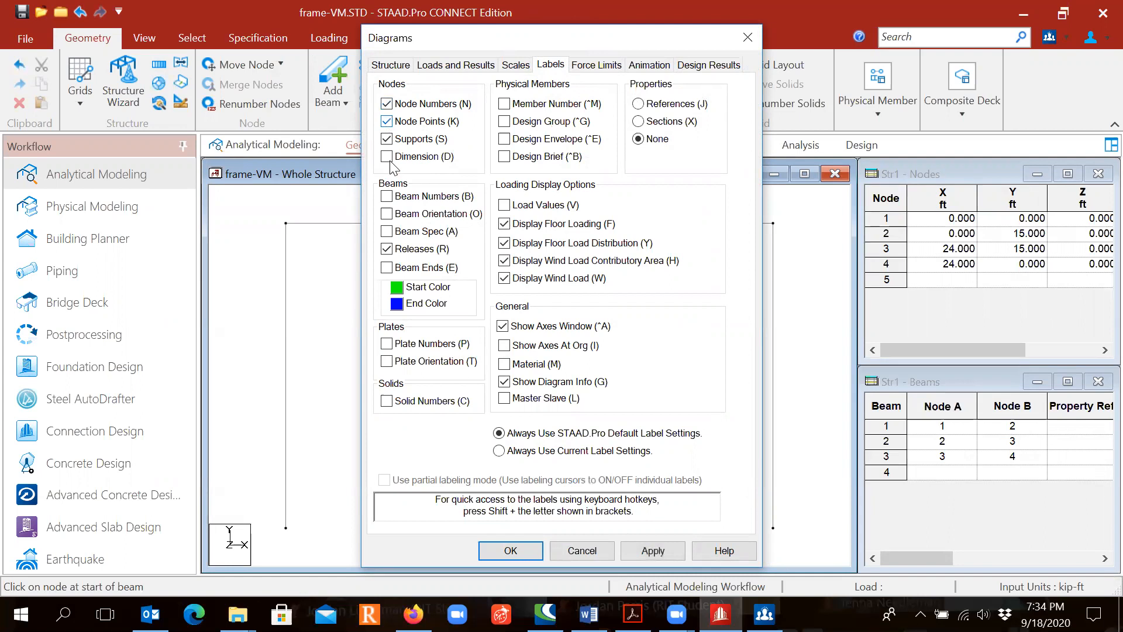
{"action": "left_click", "coordinate": [388, 200]}
{"action": "left_click", "coordinate": [509, 551]}
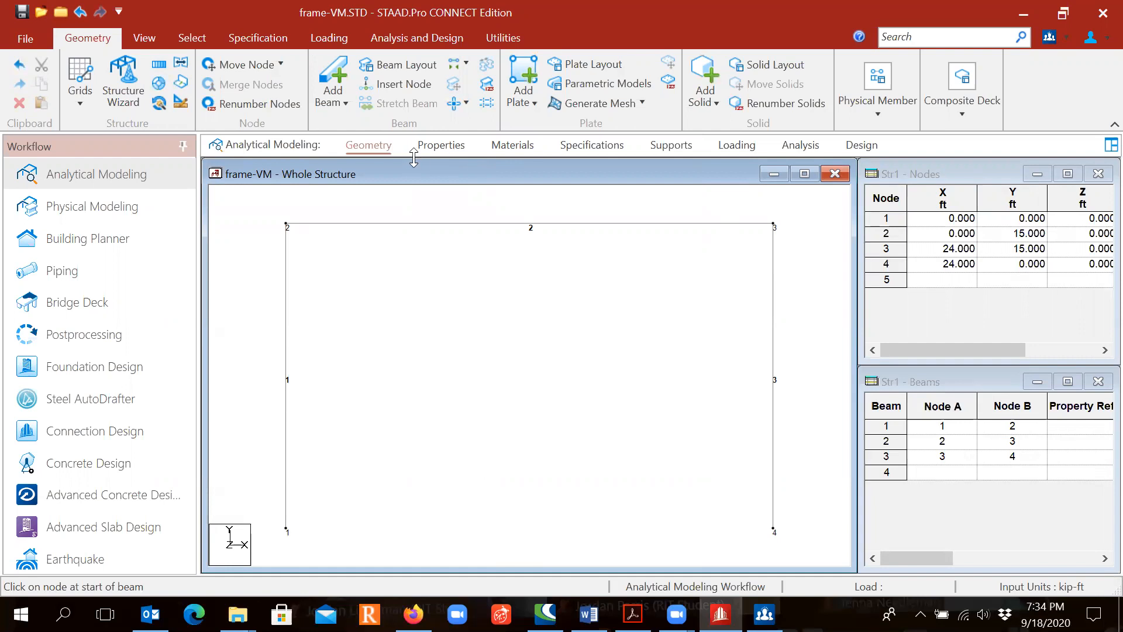
- Open the member properties, check the frame's section sizes in the problem PDF in Adobe Acrobat, and return to STAAD.Pro
{"action": "left_click", "coordinate": [438, 146]}
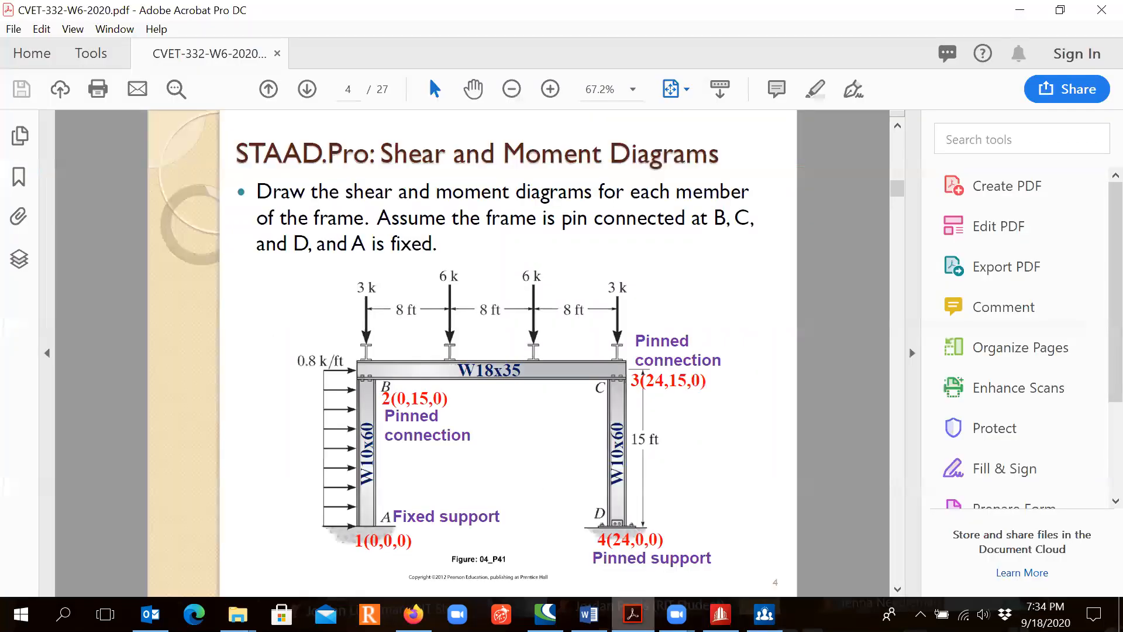
{"action": "left_click", "coordinate": [632, 612]}
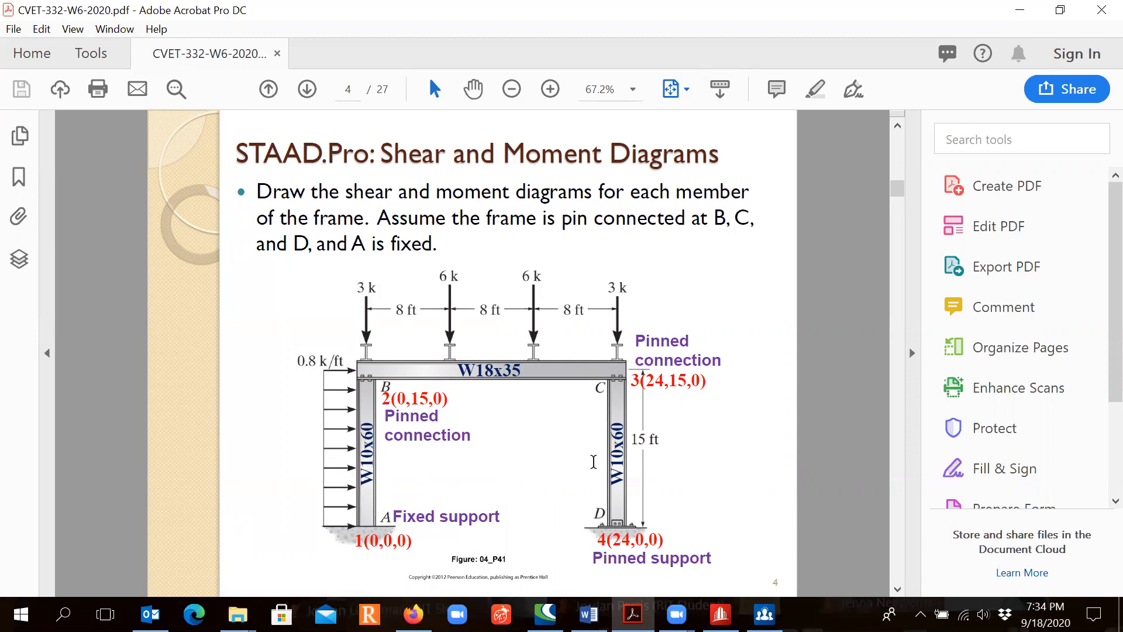
{"action": "left_click", "coordinate": [610, 454]}
{"action": "left_click", "coordinate": [720, 614]}
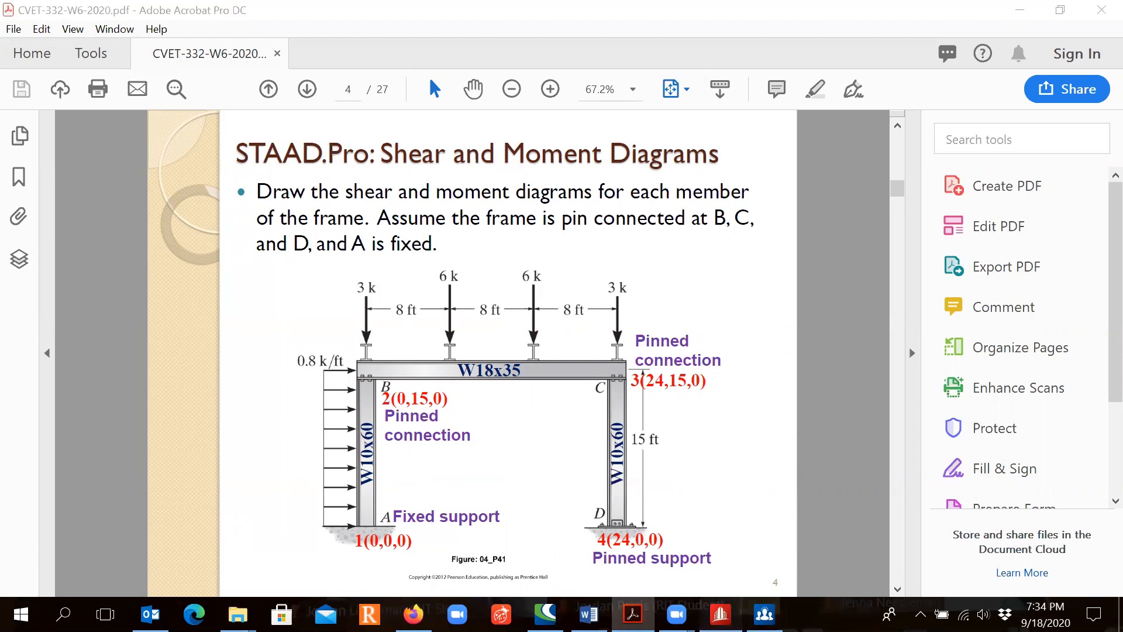
{"action": "key", "text": "ctrl"}
{"action": "key", "text": "ctrl"}
- Add the American W18X35 steel section from the section database to the model's properties
{"action": "left_click", "coordinate": [966, 407]}
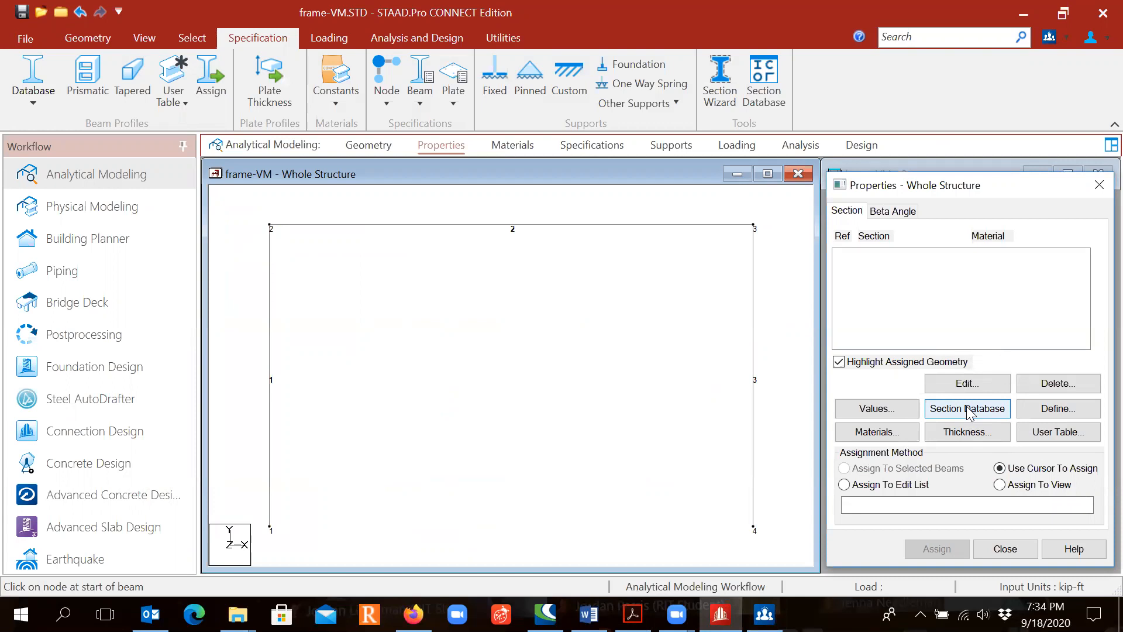
{"action": "left_click", "coordinate": [967, 408]}
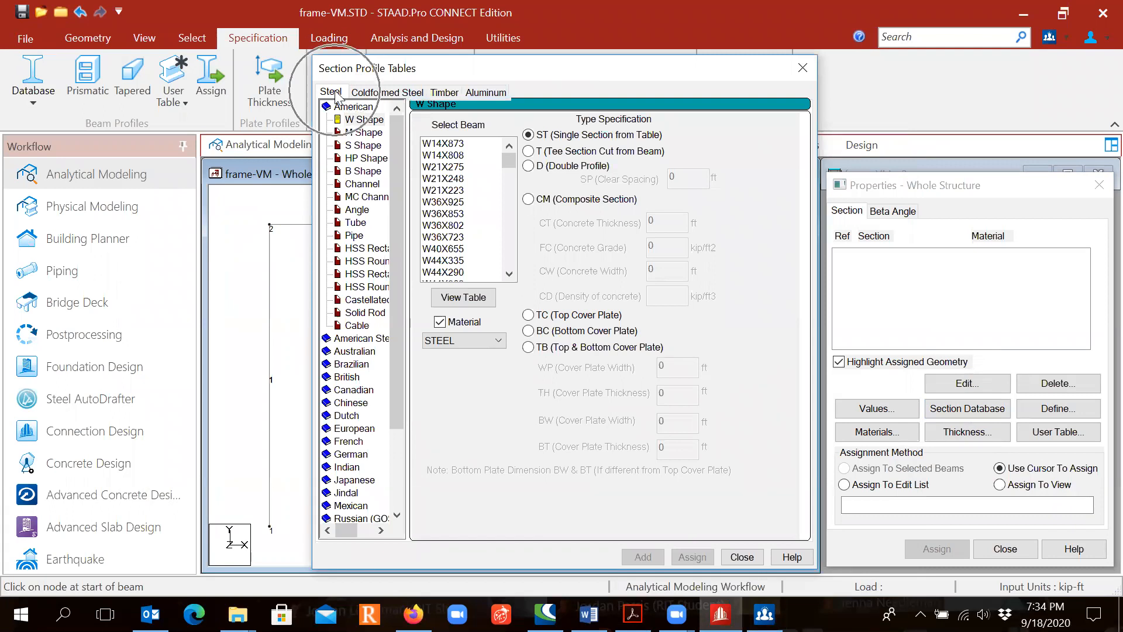
{"action": "left_click", "coordinate": [358, 119]}
{"action": "left_click_drag", "start_coordinate": [508, 161], "coordinate": [507, 223]}
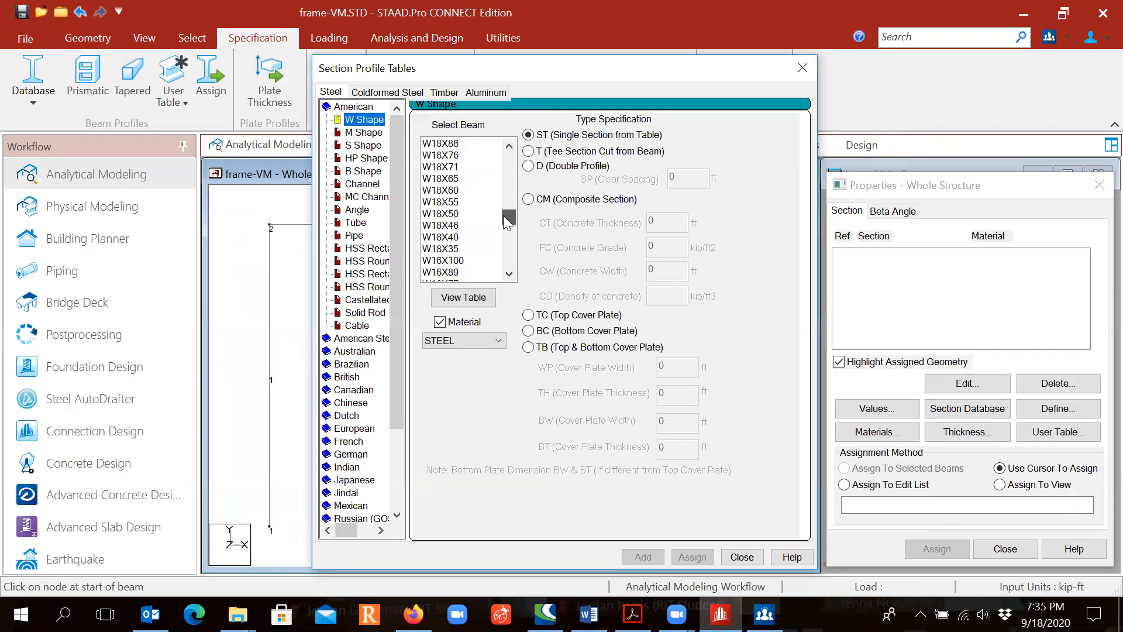
{"action": "left_click", "coordinate": [444, 248]}
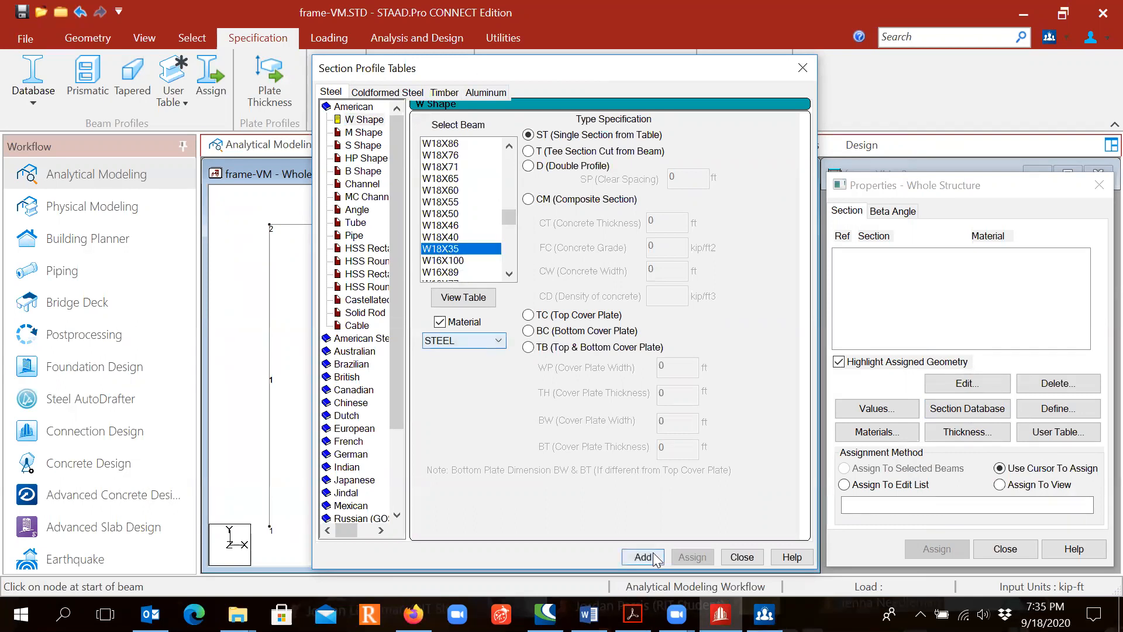
{"action": "left_click", "coordinate": [644, 556]}
- Add the W10X60 steel section to the model's properties and close the section tables
{"action": "left_click_drag", "start_coordinate": [509, 219], "coordinate": [509, 251]}
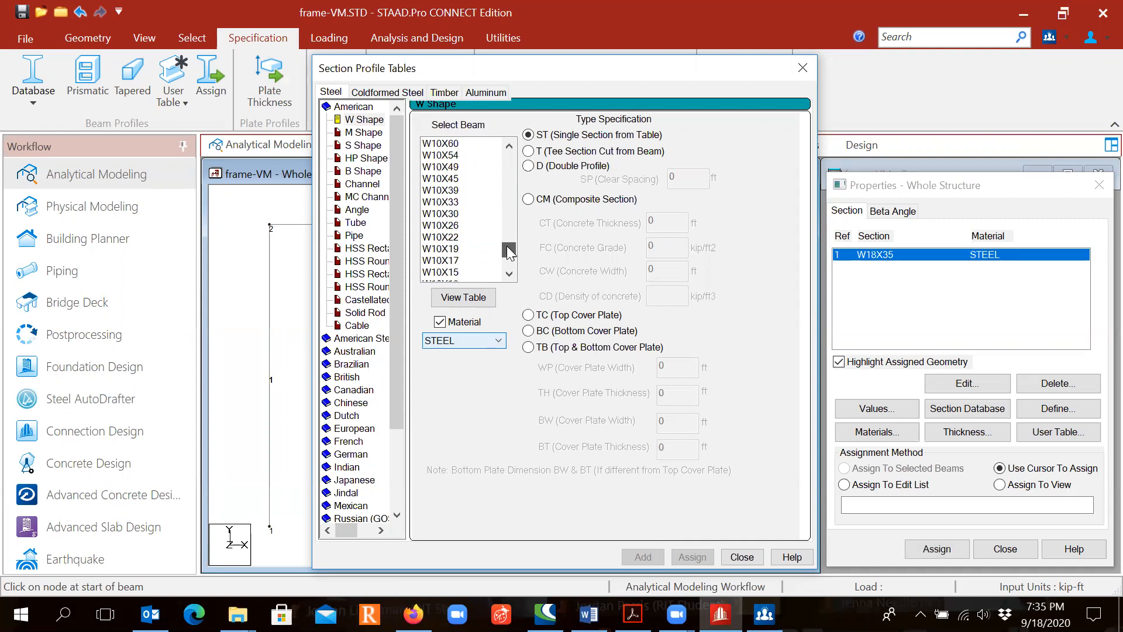
{"action": "left_click", "coordinate": [450, 144]}
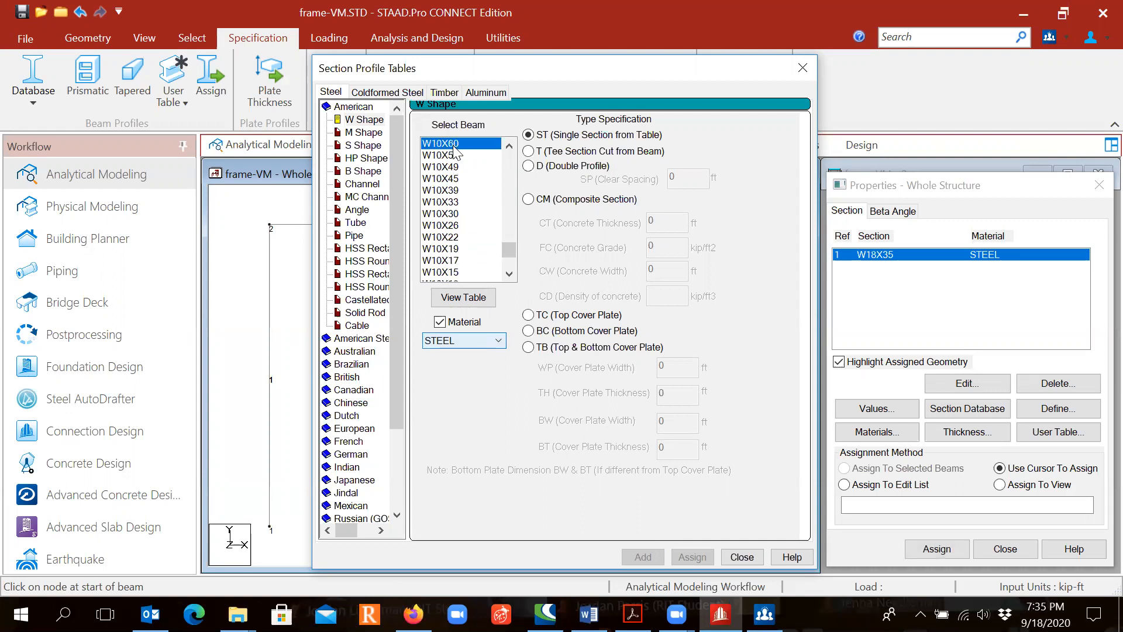
{"action": "left_click", "coordinate": [643, 556]}
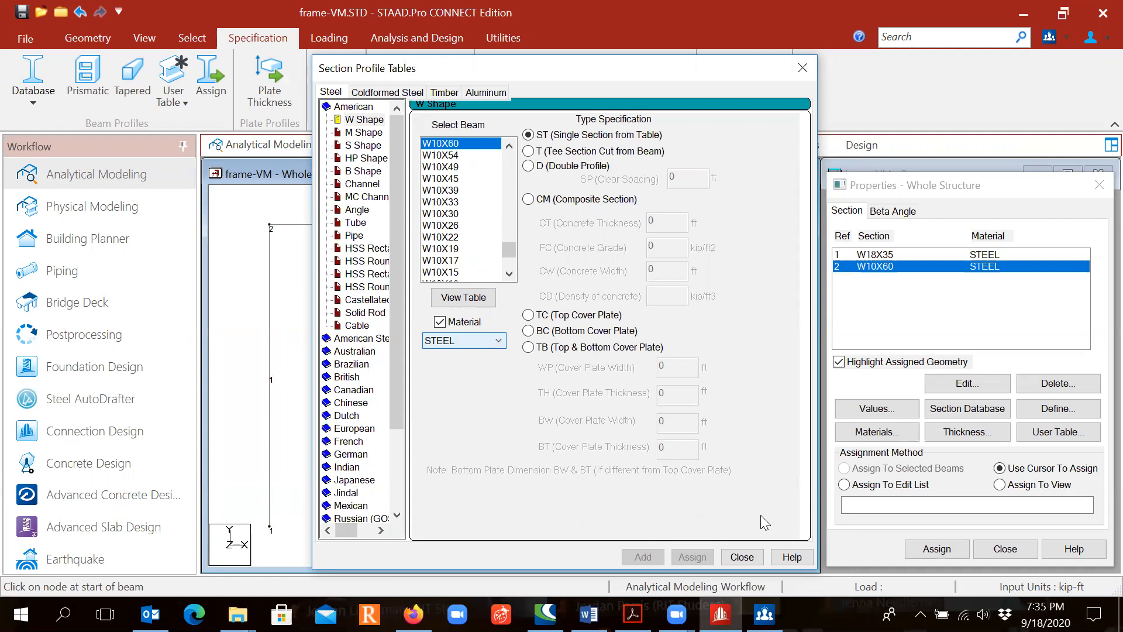
{"action": "left_click", "coordinate": [742, 557]}
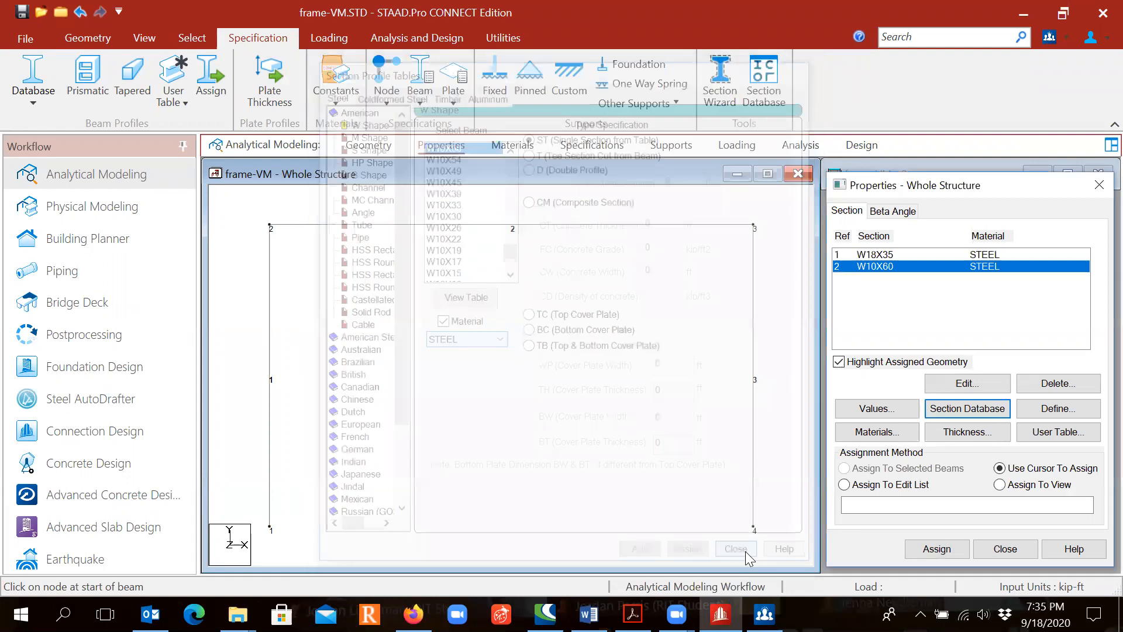
- Assign the W18X35 section to the horizontal beam 2 using the cursor
{"action": "left_click", "coordinate": [885, 256]}
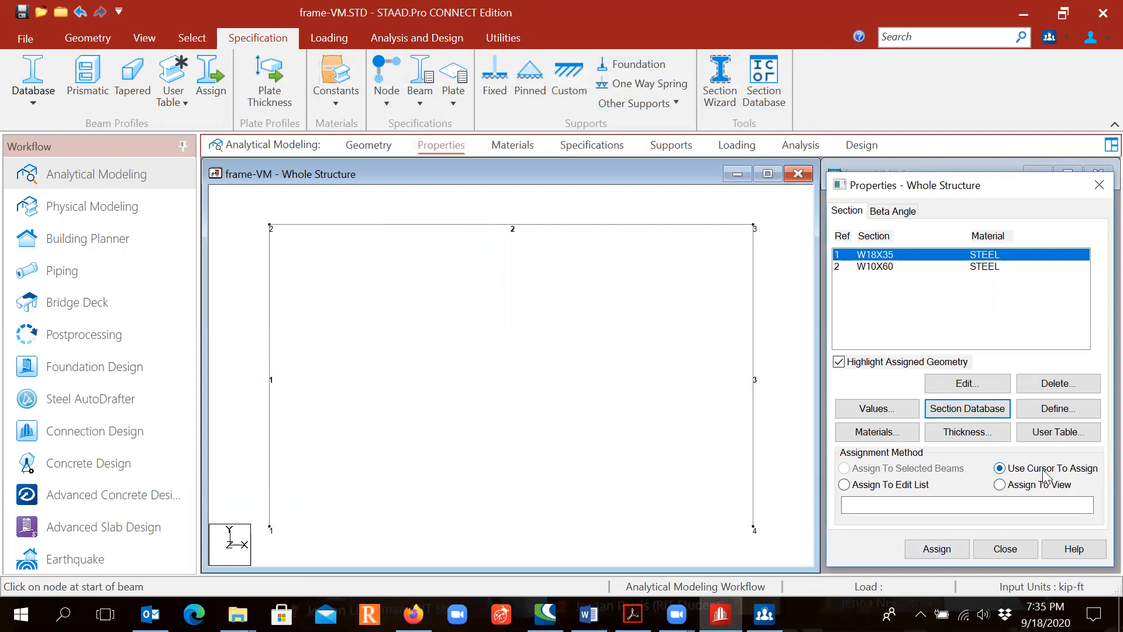
{"action": "left_click", "coordinate": [936, 549]}
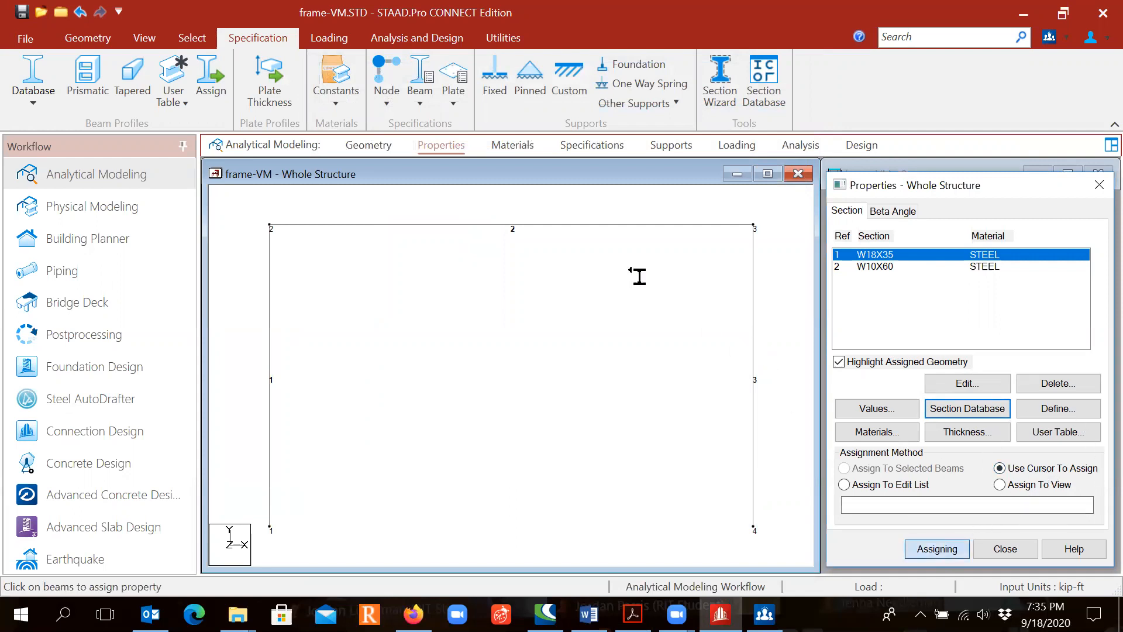
{"action": "left_click", "coordinate": [537, 227]}
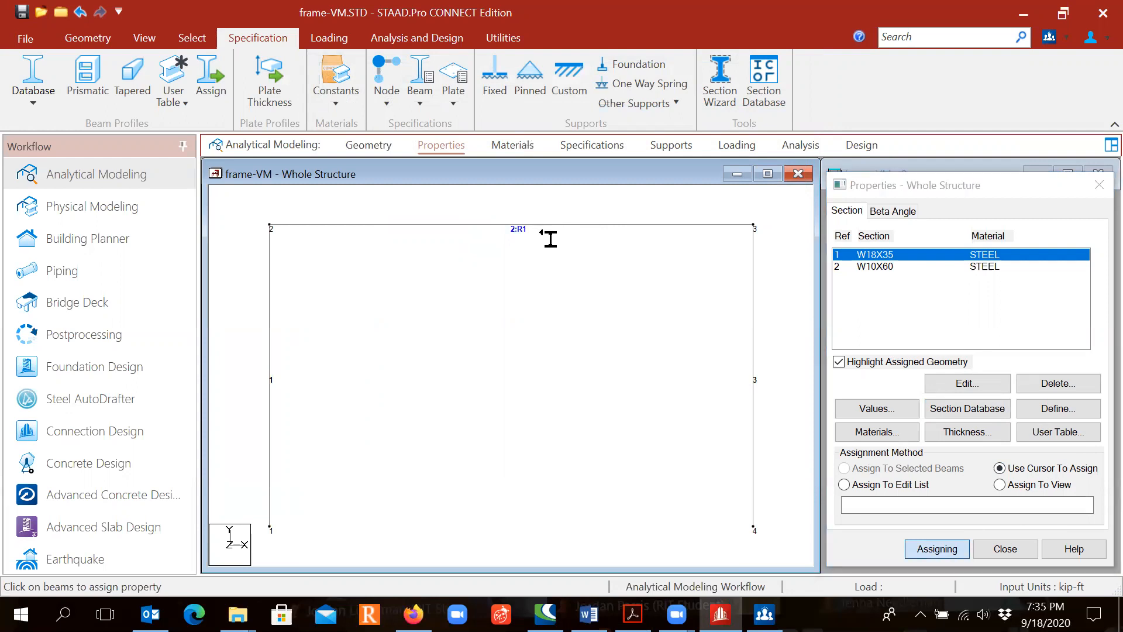
{"action": "key", "text": "Escape"}
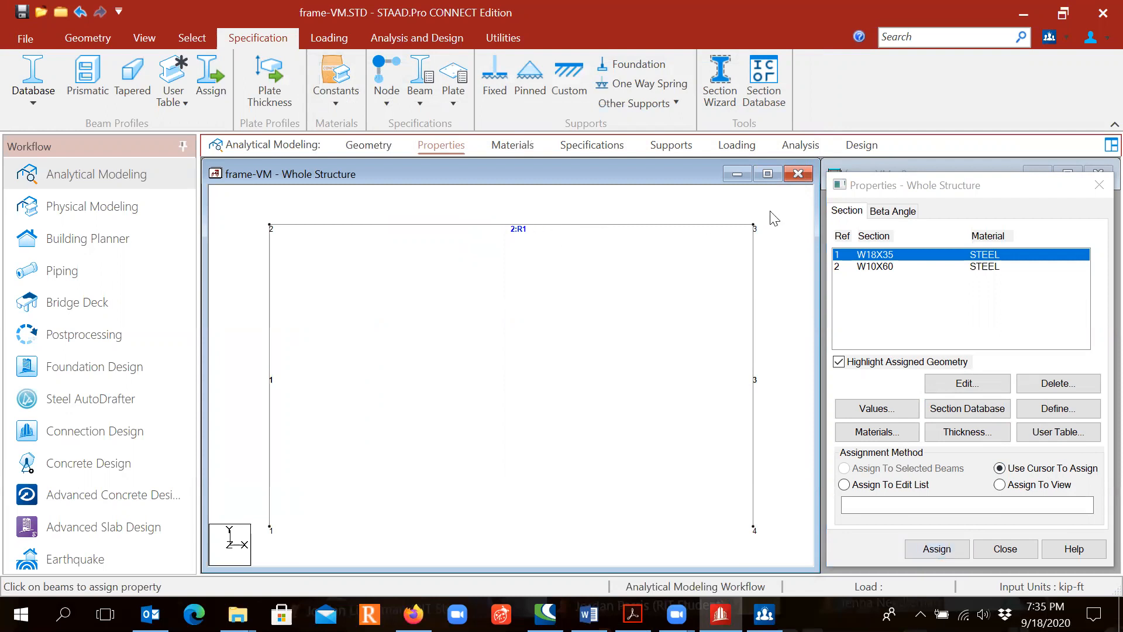
- Assign the W10X60 section to columns 1 and 3 with the cursor and check the members' material assignments
{"action": "left_click", "coordinate": [884, 267]}
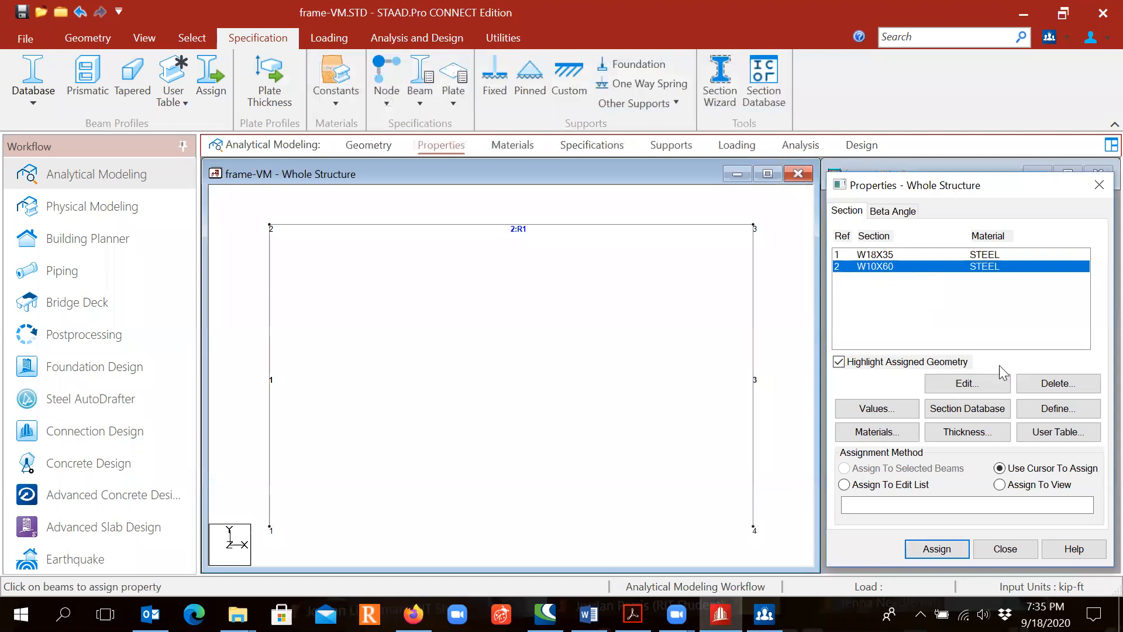
{"action": "left_click", "coordinate": [938, 547]}
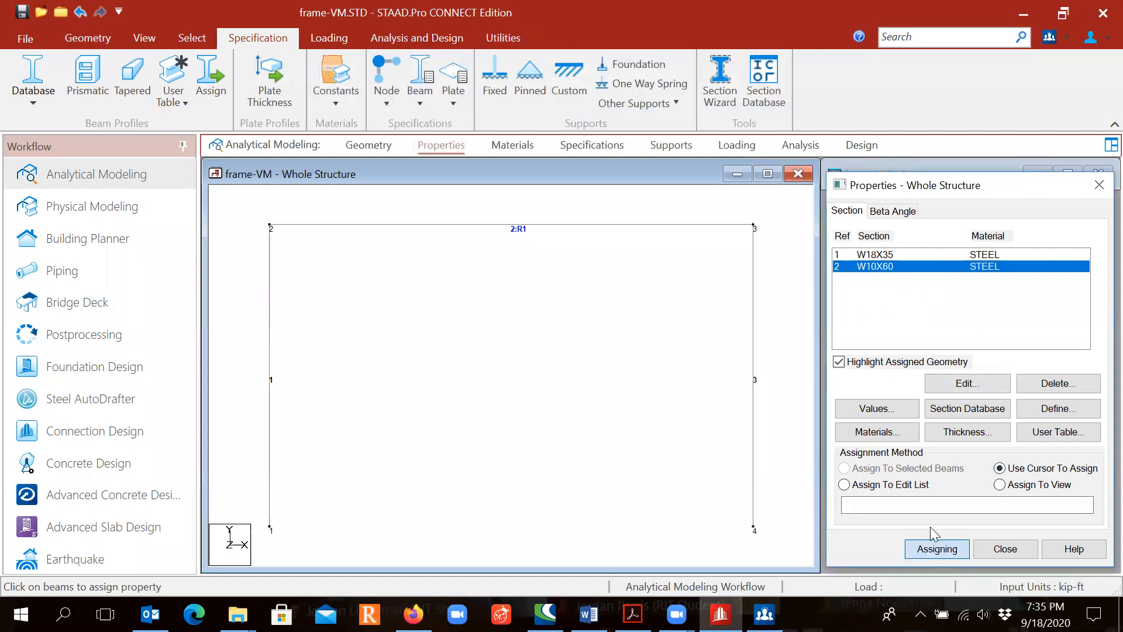
{"action": "left_click", "coordinate": [272, 381]}
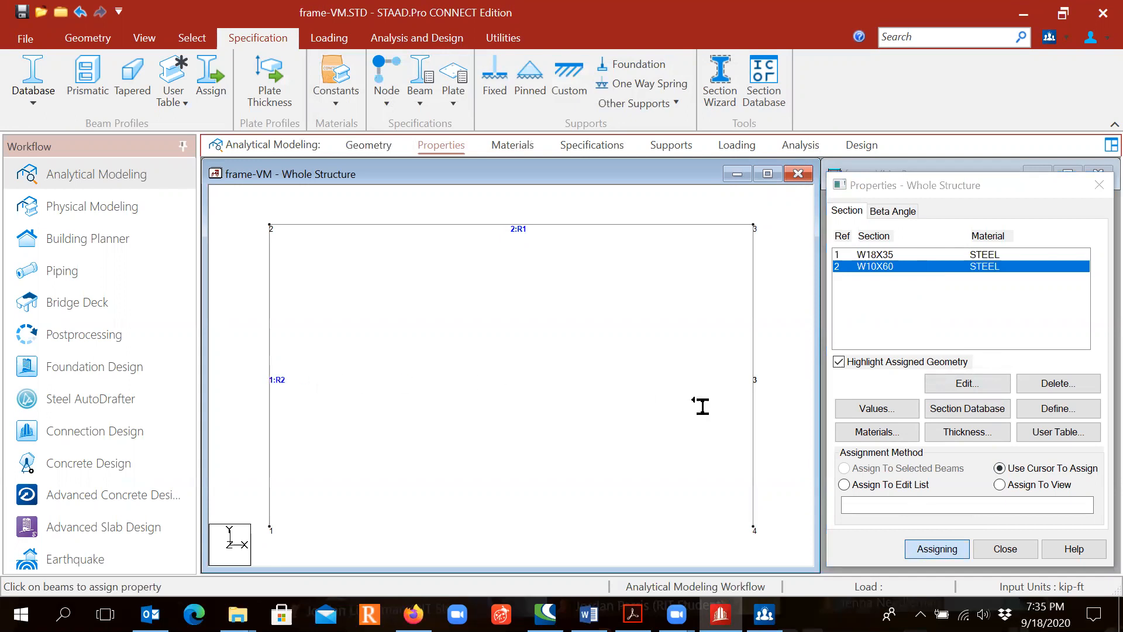
{"action": "left_click", "coordinate": [753, 384]}
{"action": "key", "text": "Escape"}
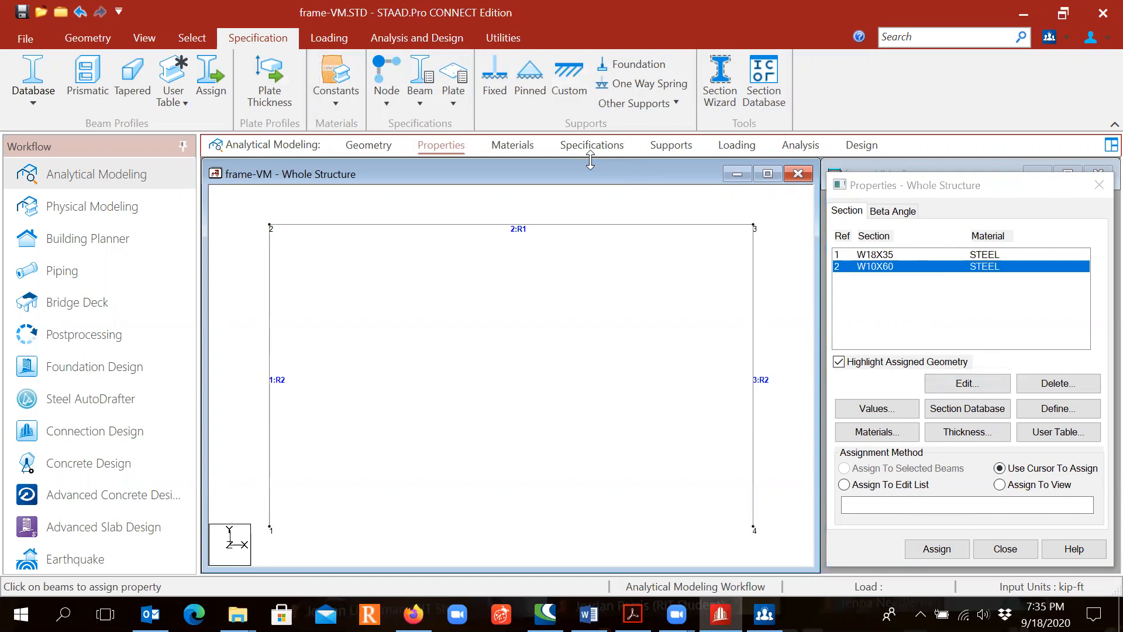
{"action": "left_click", "coordinate": [504, 148]}
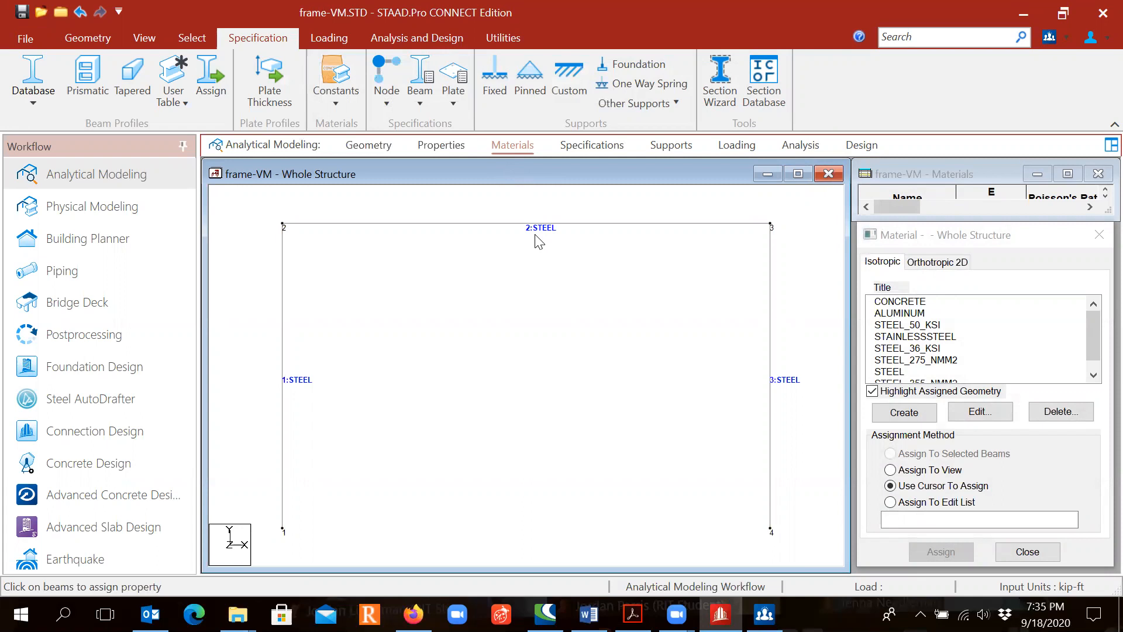
- Create a beam release specification that releases MZ at the member's end
{"action": "left_click", "coordinate": [592, 150]}
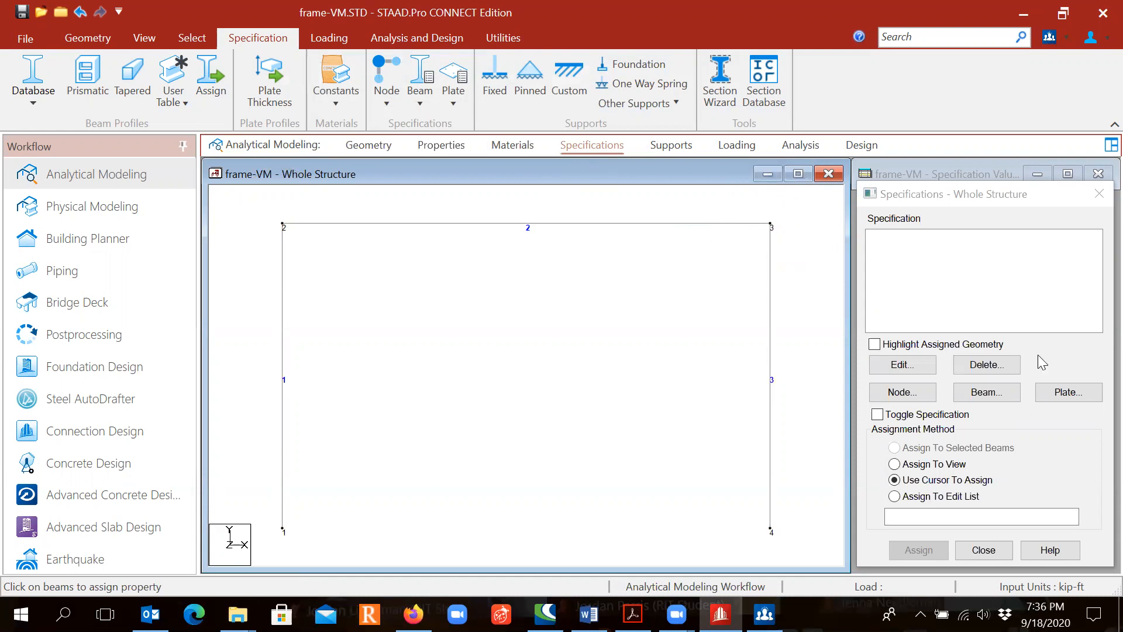
{"action": "left_click", "coordinate": [978, 397]}
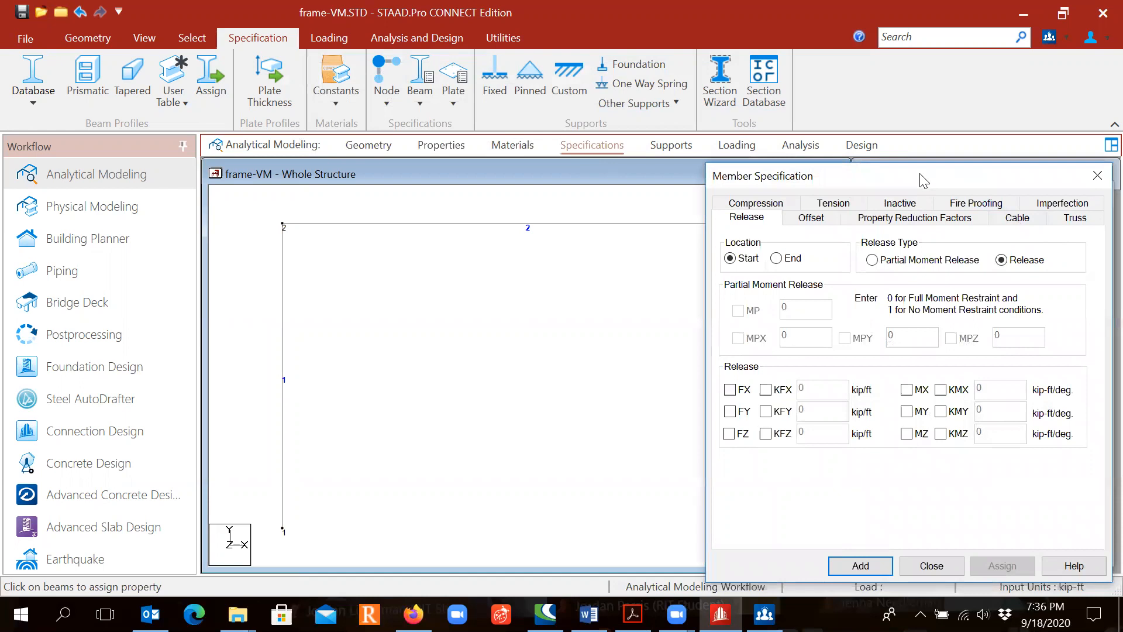
{"action": "left_click_drag", "start_coordinate": [947, 182], "coordinate": [793, 141]}
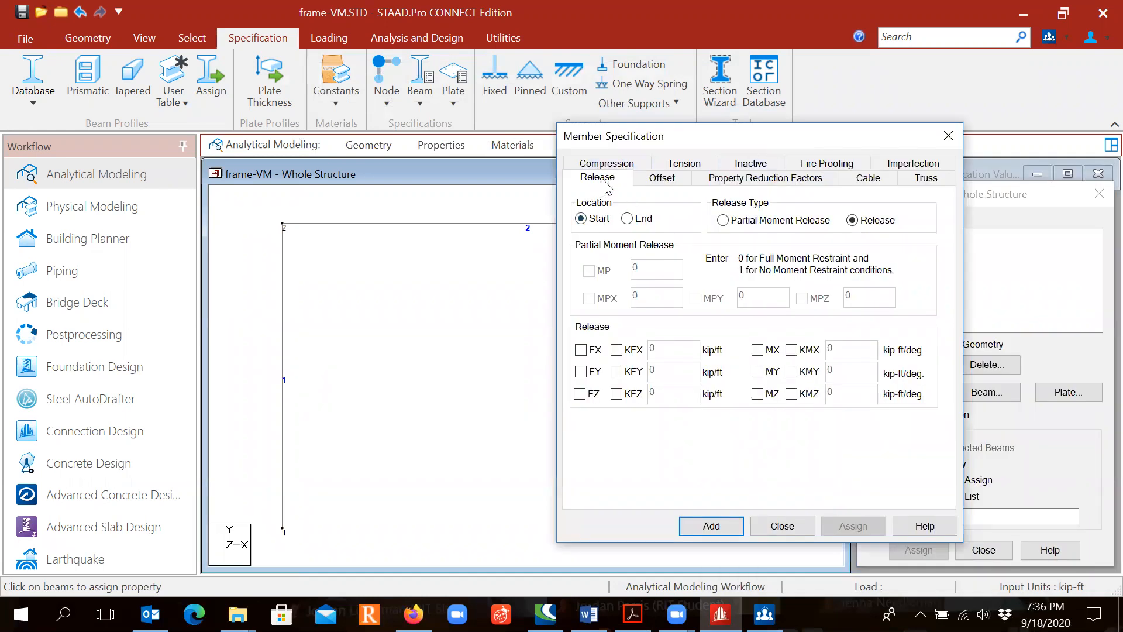
{"action": "left_click", "coordinate": [627, 219]}
{"action": "left_click_drag", "start_coordinate": [746, 143], "coordinate": [703, 127]}
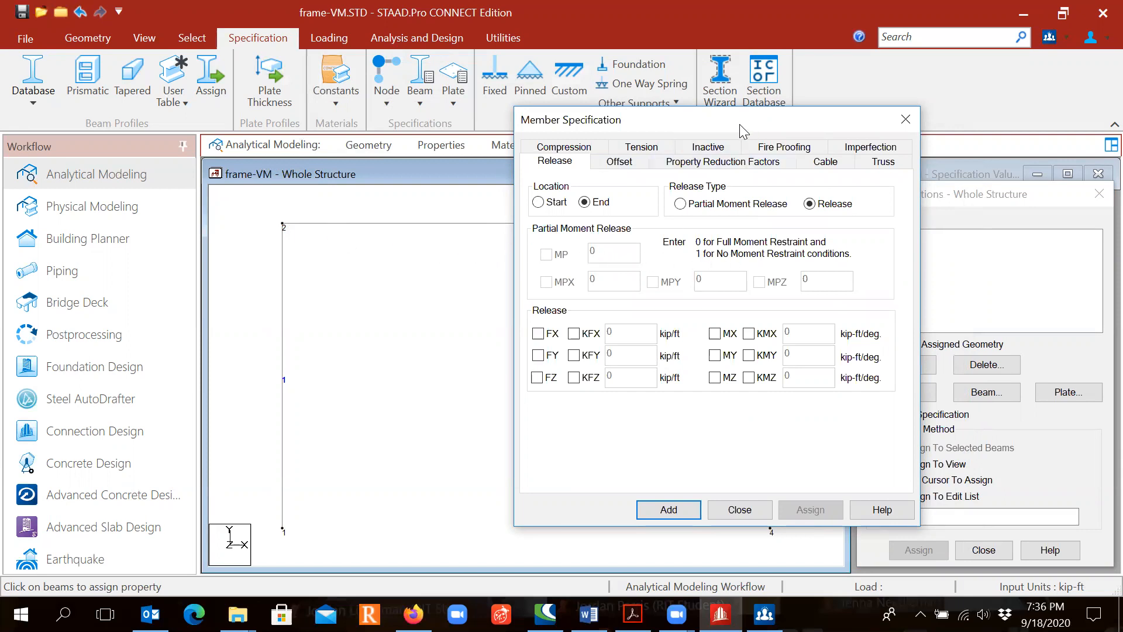
{"action": "left_click_drag", "start_coordinate": [739, 124], "coordinate": [468, 150]}
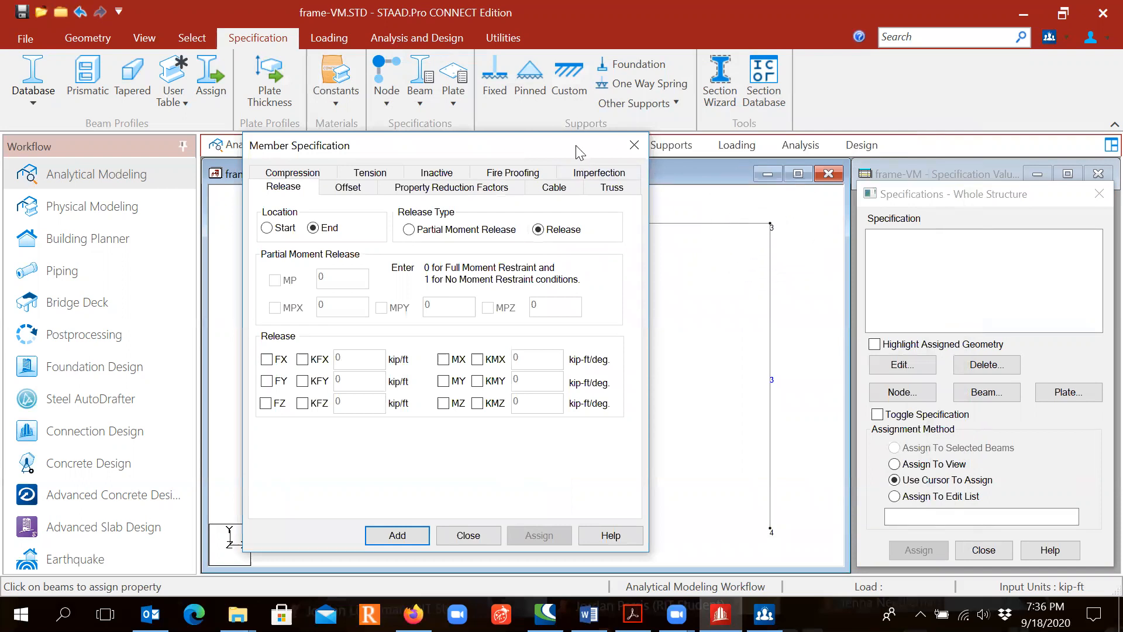
{"action": "left_click_drag", "start_coordinate": [595, 151], "coordinate": [795, 140]}
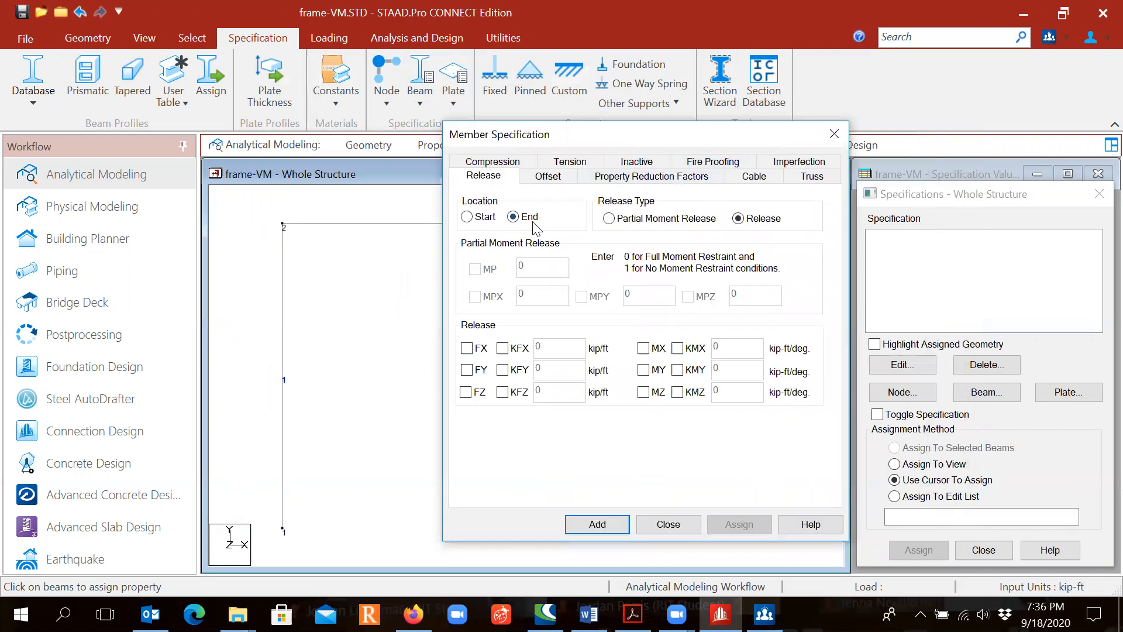
{"action": "left_click", "coordinate": [644, 392]}
{"action": "left_click", "coordinate": [613, 526]}
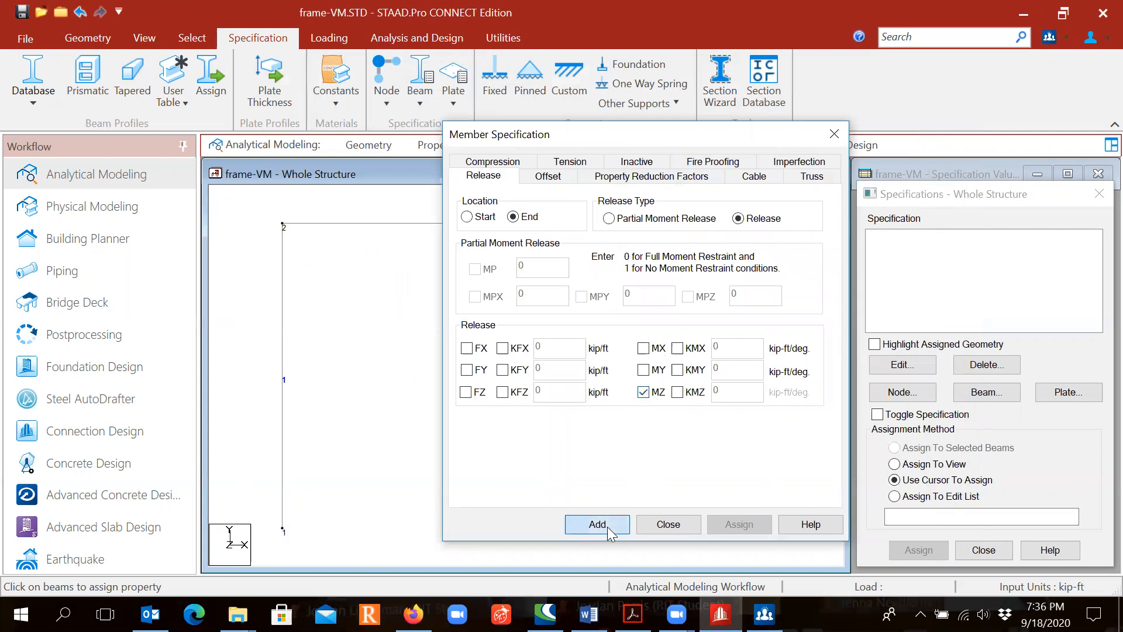
- Create a second beam release specification that releases MZ at the member's start
{"action": "left_click", "coordinate": [988, 393]}
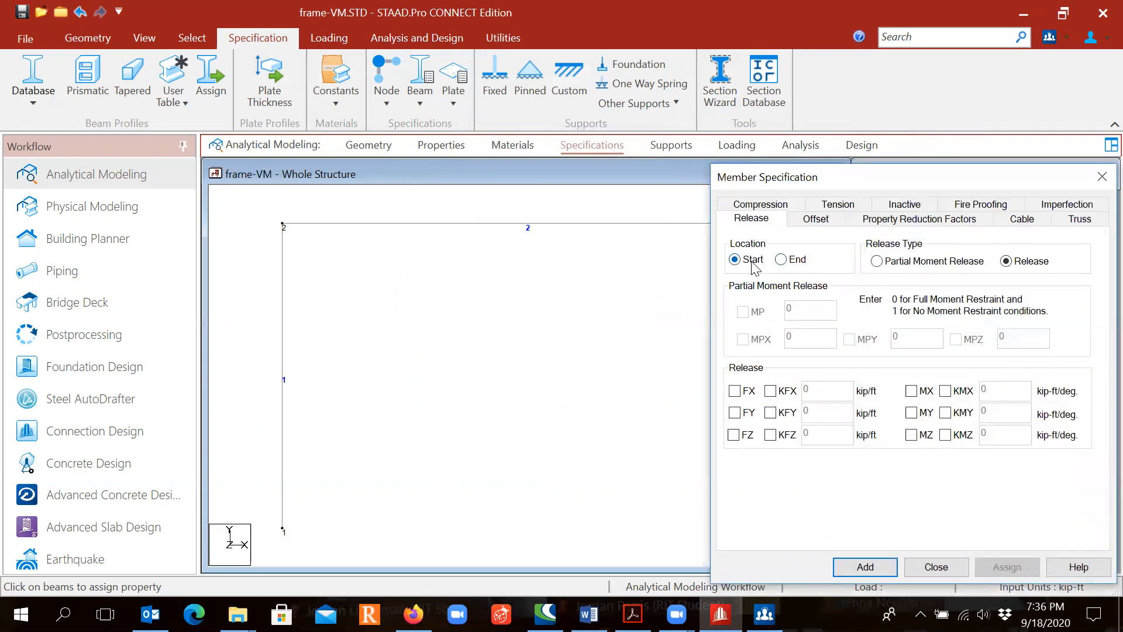
{"action": "left_click", "coordinate": [912, 436]}
{"action": "left_click", "coordinate": [293, 221]}
{"action": "left_click_drag", "start_coordinate": [777, 186], "coordinate": [393, 161]}
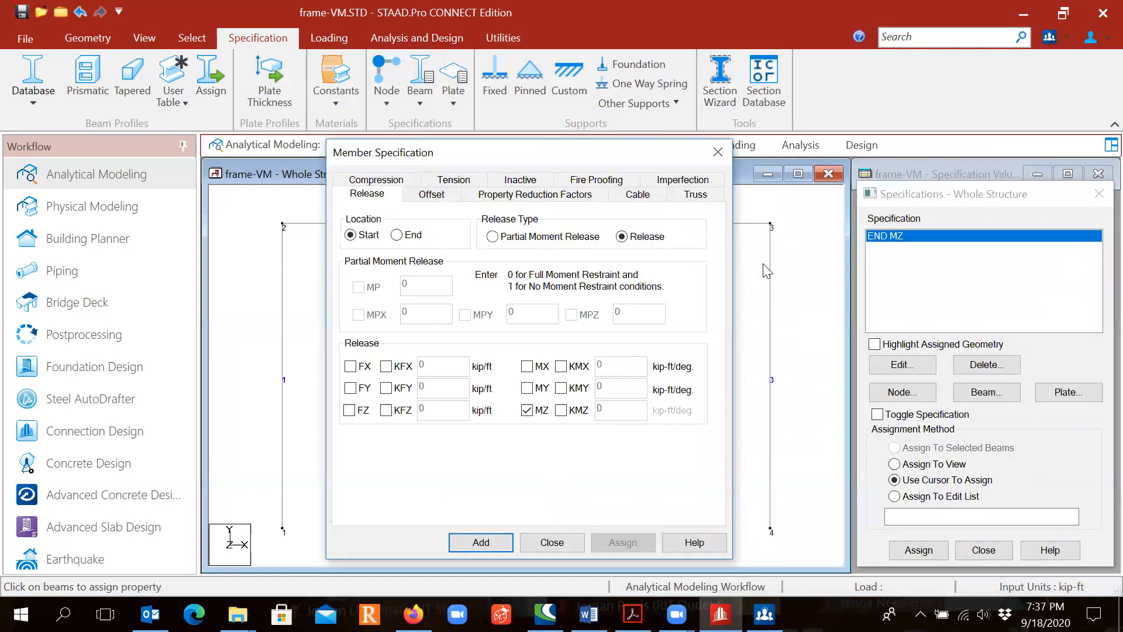
{"action": "left_click", "coordinate": [770, 270]}
{"action": "left_click", "coordinate": [489, 544]}
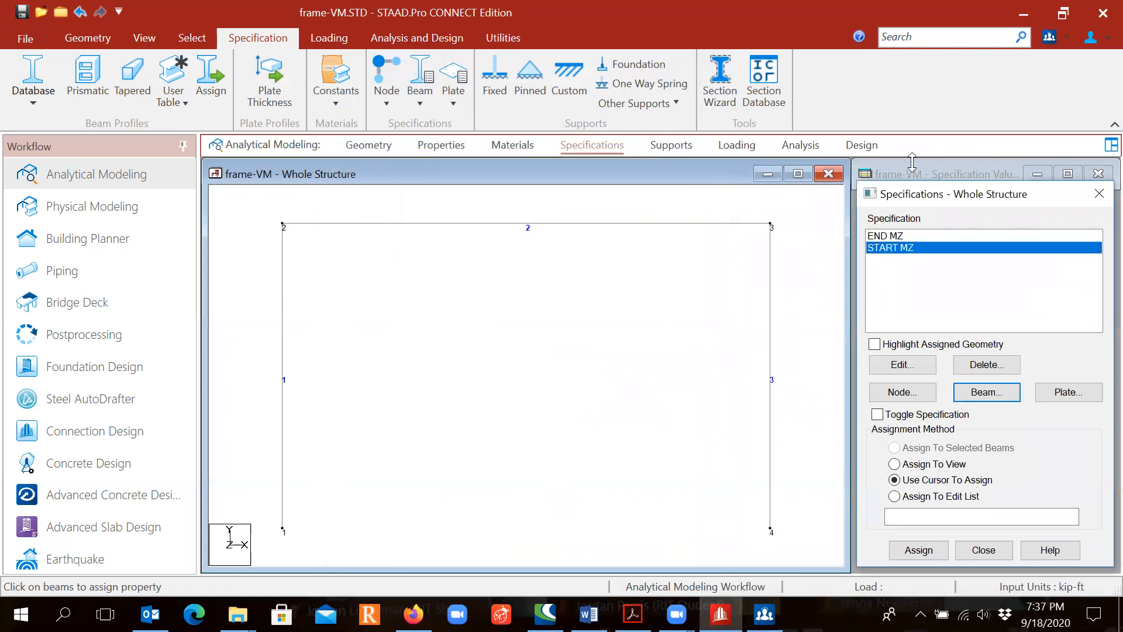
- Assign the END MZ release to beams 1 and 2 using the cursor
{"action": "left_click", "coordinate": [933, 235]}
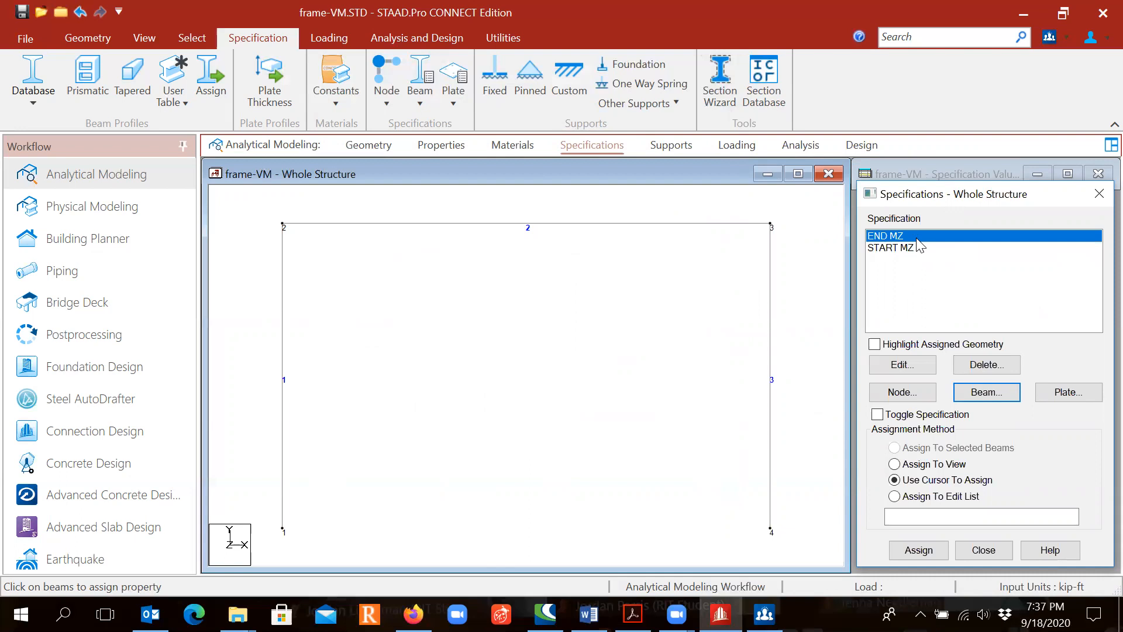
{"action": "left_click", "coordinate": [925, 551]}
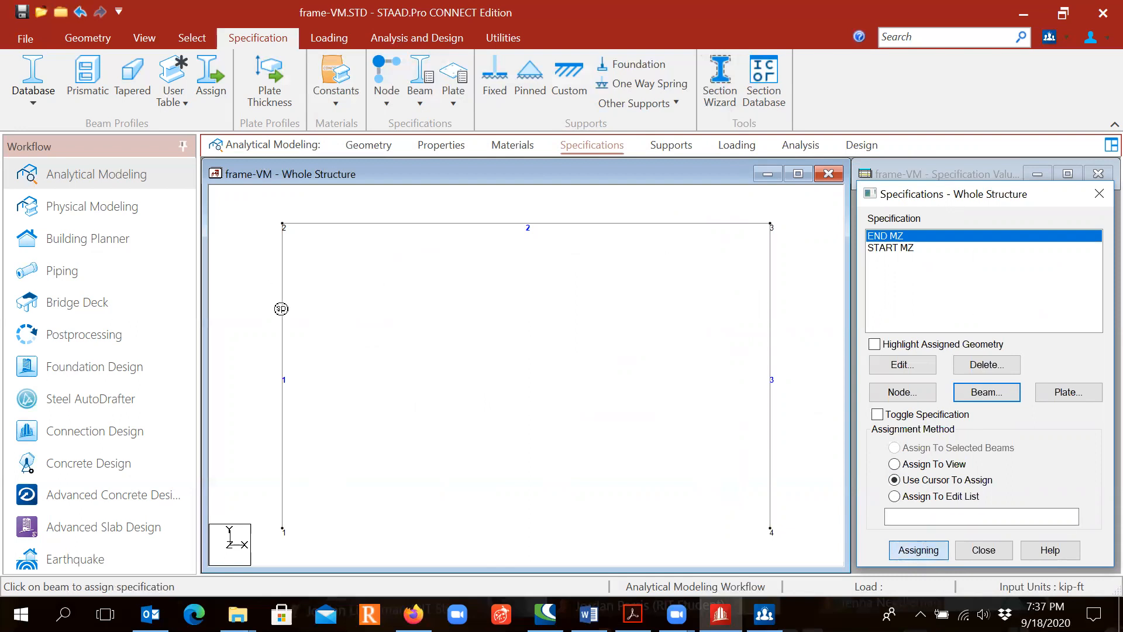
{"action": "left_click", "coordinate": [281, 308]}
{"action": "left_click", "coordinate": [452, 223]}
{"action": "key", "text": "Escape"}
{"action": "left_click", "coordinate": [456, 316]}
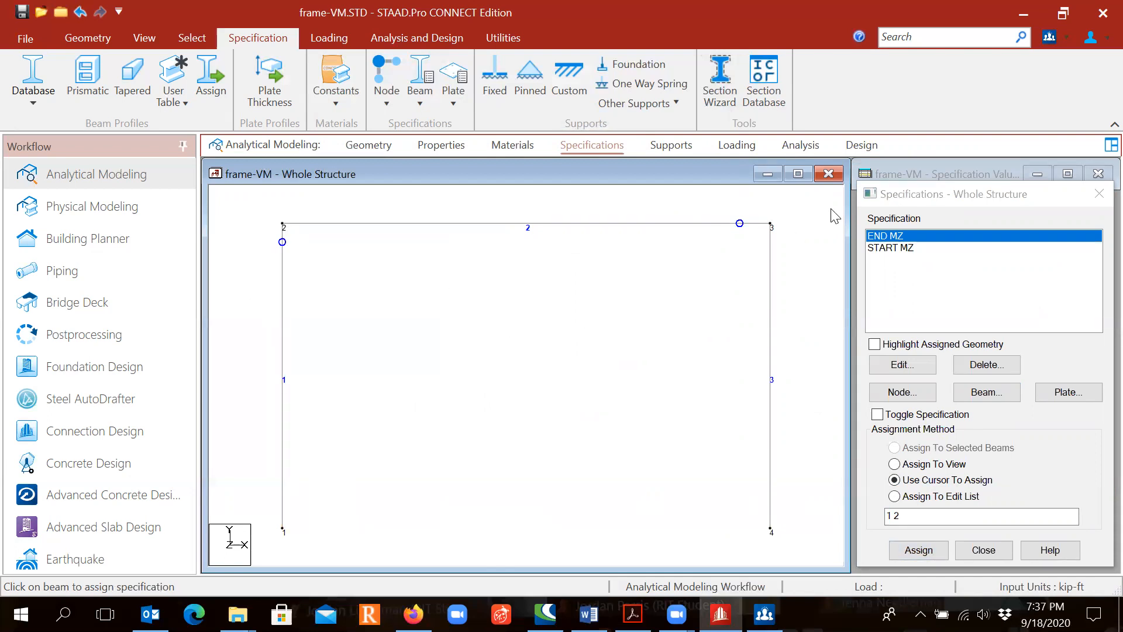
- Assign the START MZ release to beams 2 and 3 using the cursor
{"action": "left_click", "coordinate": [890, 248]}
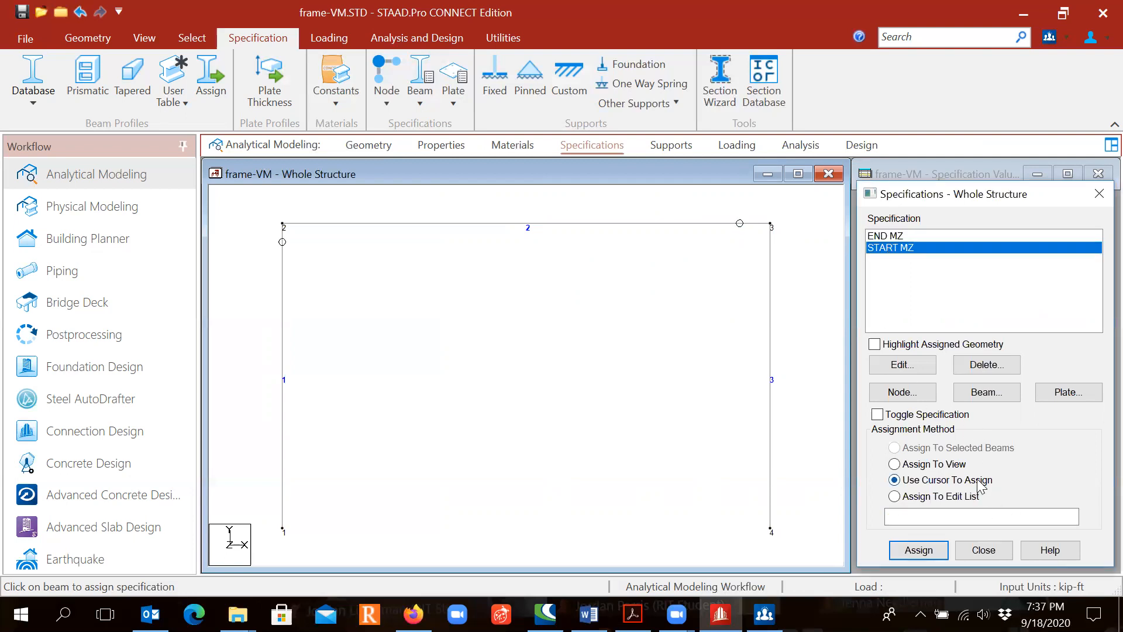
{"action": "left_click", "coordinate": [920, 549]}
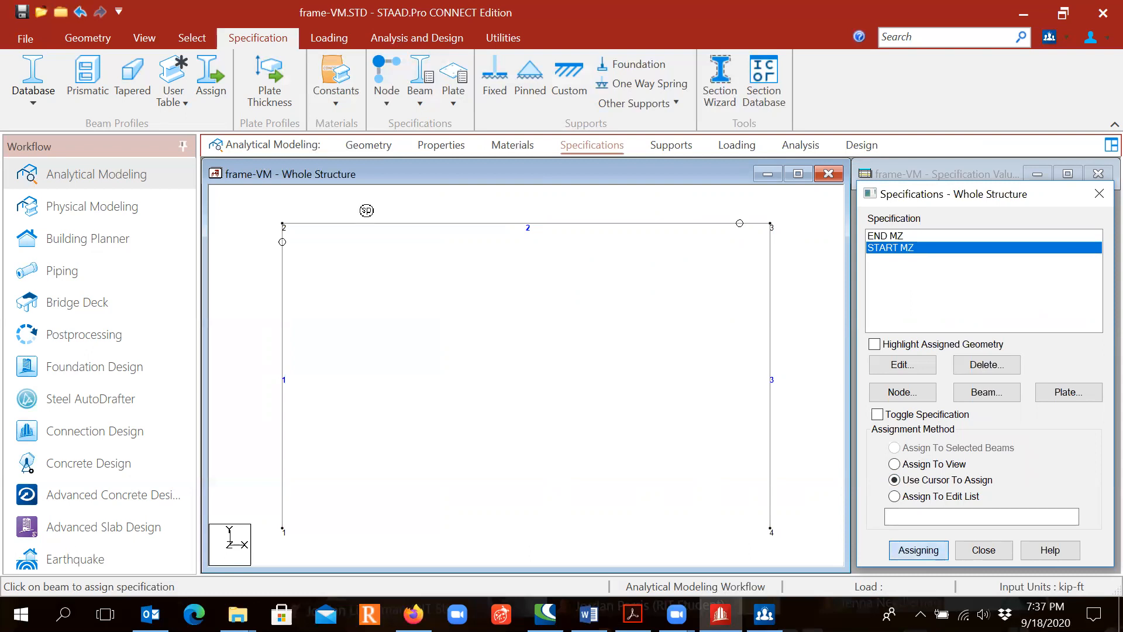
{"action": "left_click", "coordinate": [413, 227]}
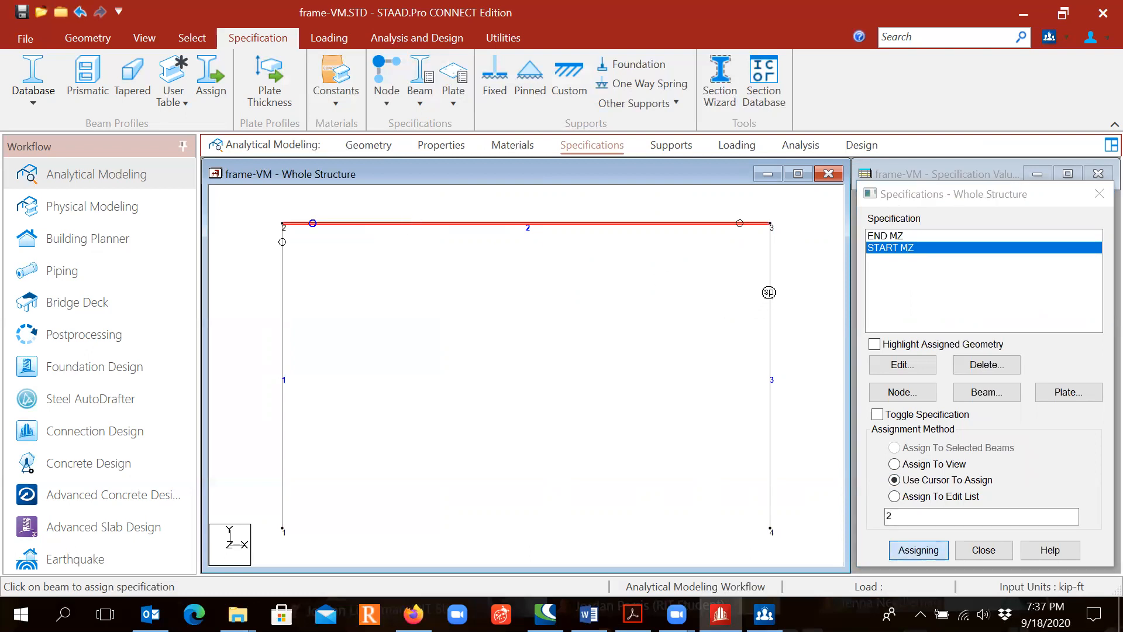
{"action": "left_click", "coordinate": [768, 292]}
{"action": "key", "text": "Escape"}
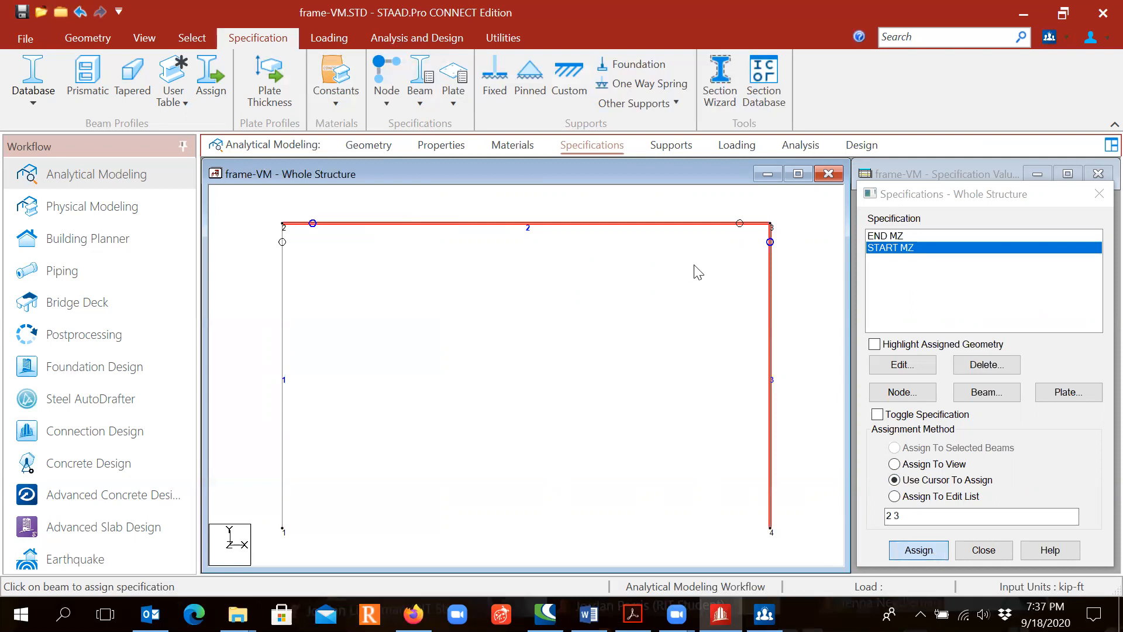
{"action": "left_click", "coordinate": [560, 355]}
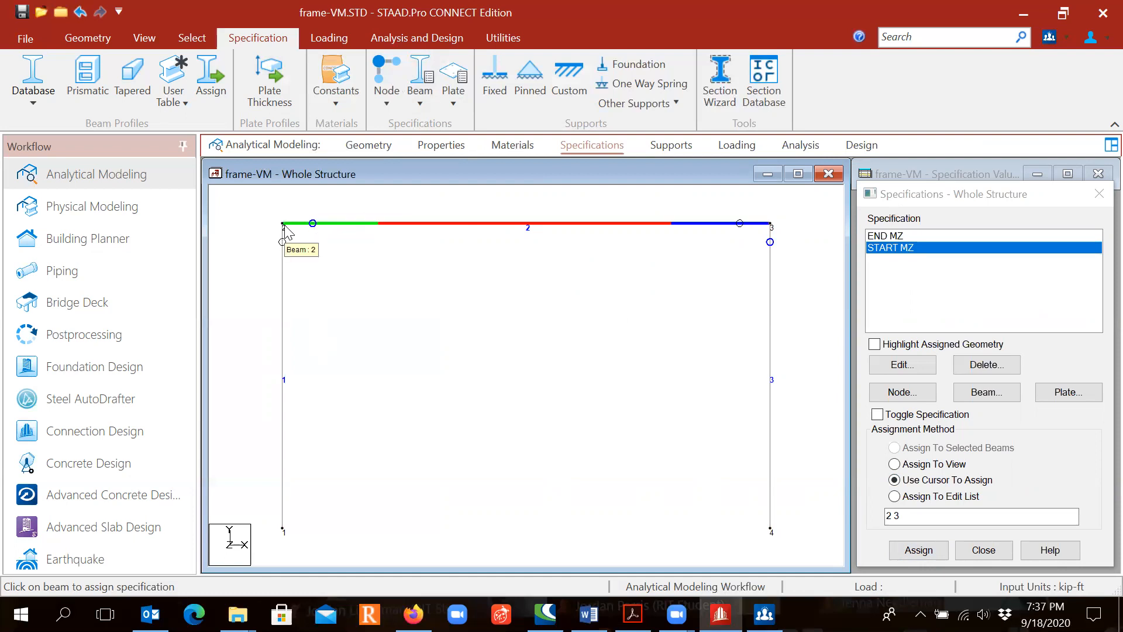
{"action": "left_click", "coordinate": [767, 231]}
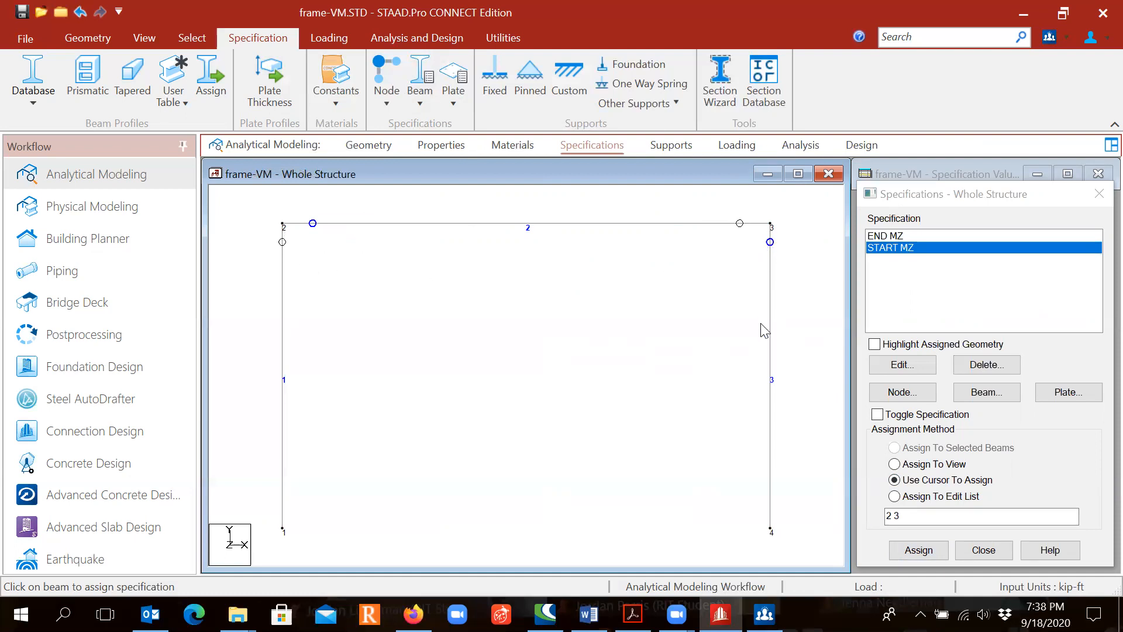
- Check the support conditions in the problem PDF and create a fixed support definition
{"action": "left_click", "coordinate": [589, 152]}
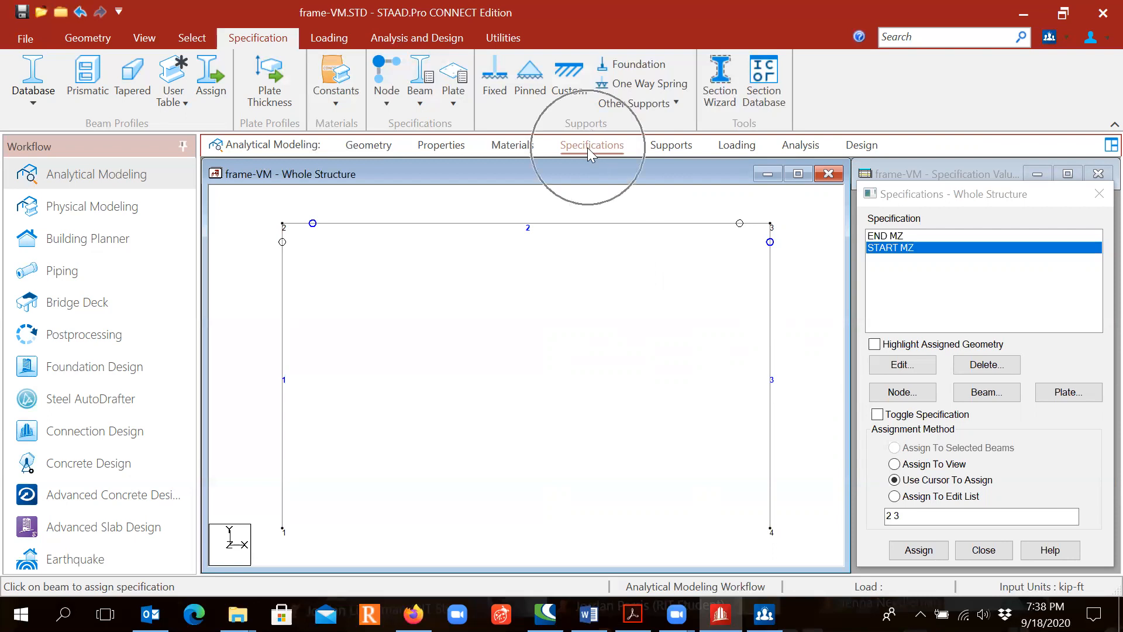
{"action": "left_click", "coordinate": [670, 145]}
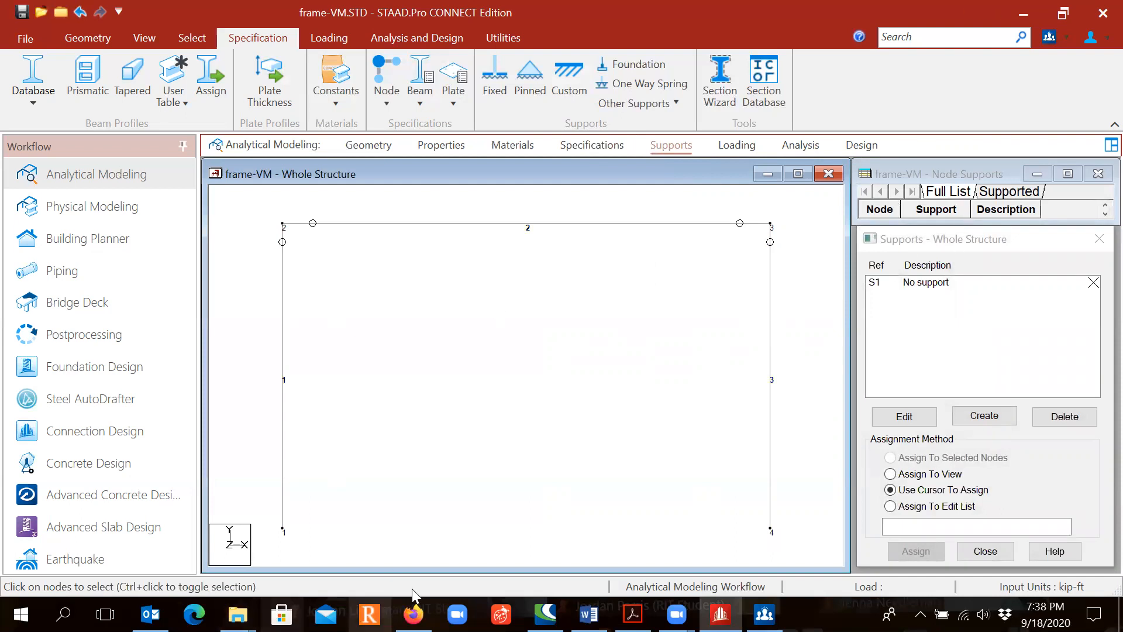
{"action": "left_click", "coordinate": [632, 613]}
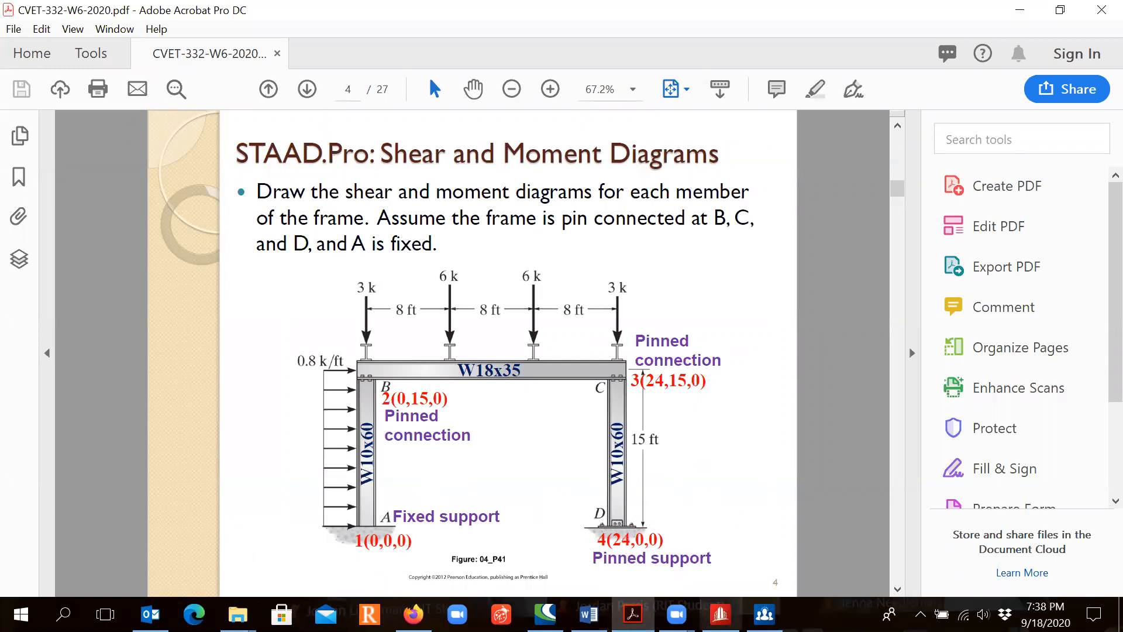
{"action": "left_click", "coordinate": [720, 613]}
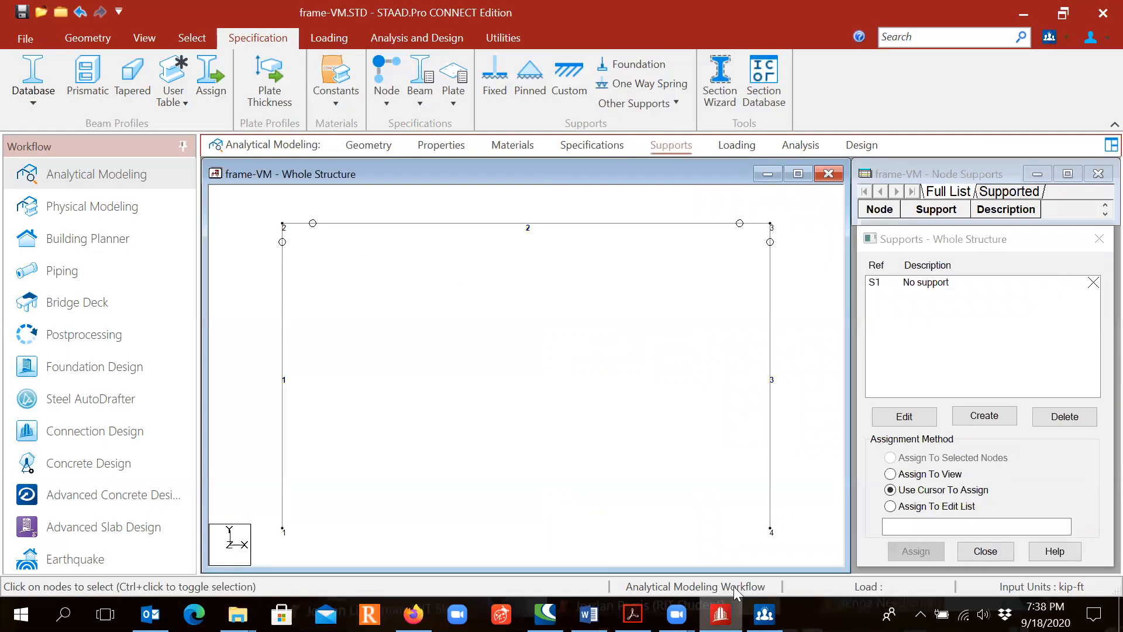
{"action": "left_click", "coordinate": [985, 416]}
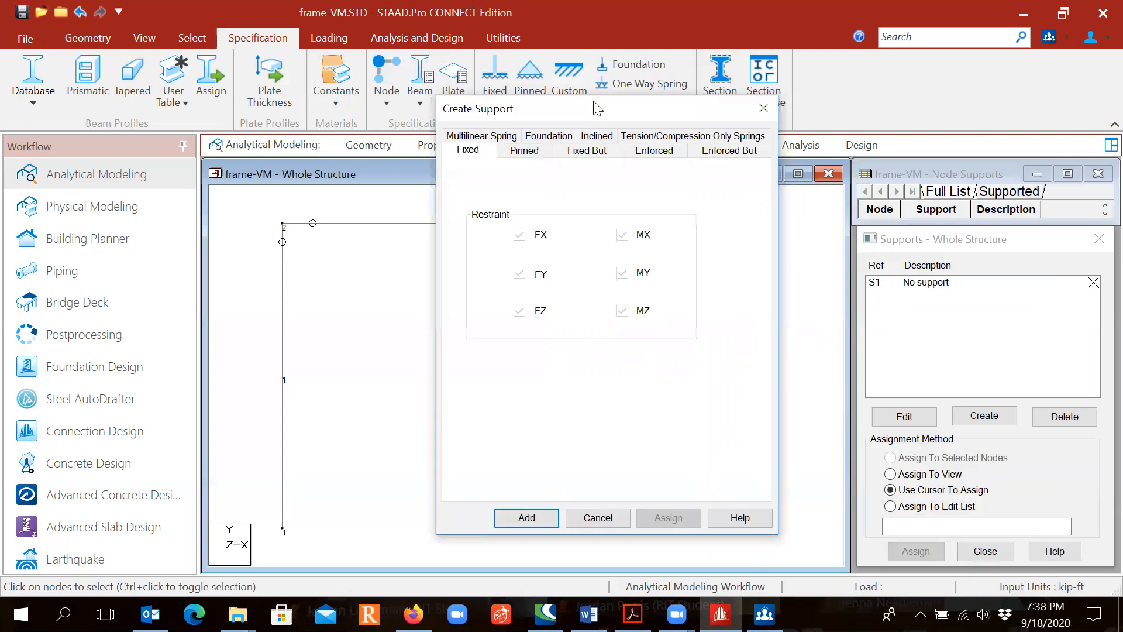
{"action": "left_click", "coordinate": [529, 518]}
- Create a second support definition of the pinned type
{"action": "left_click", "coordinate": [985, 416]}
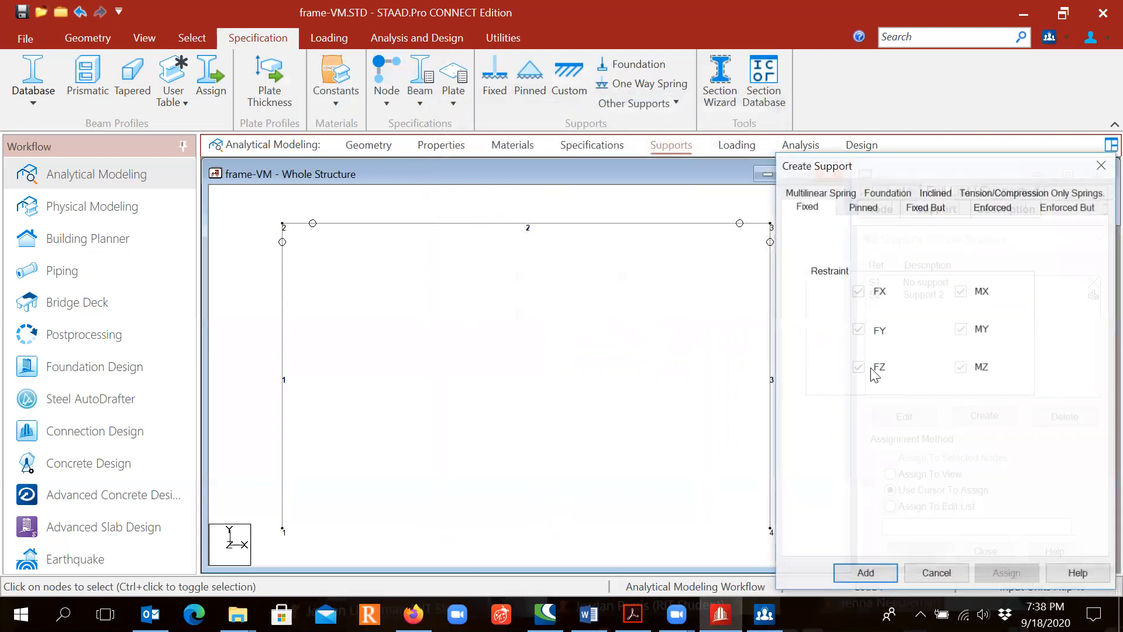
{"action": "left_click_drag", "start_coordinate": [883, 166], "coordinate": [543, 165]}
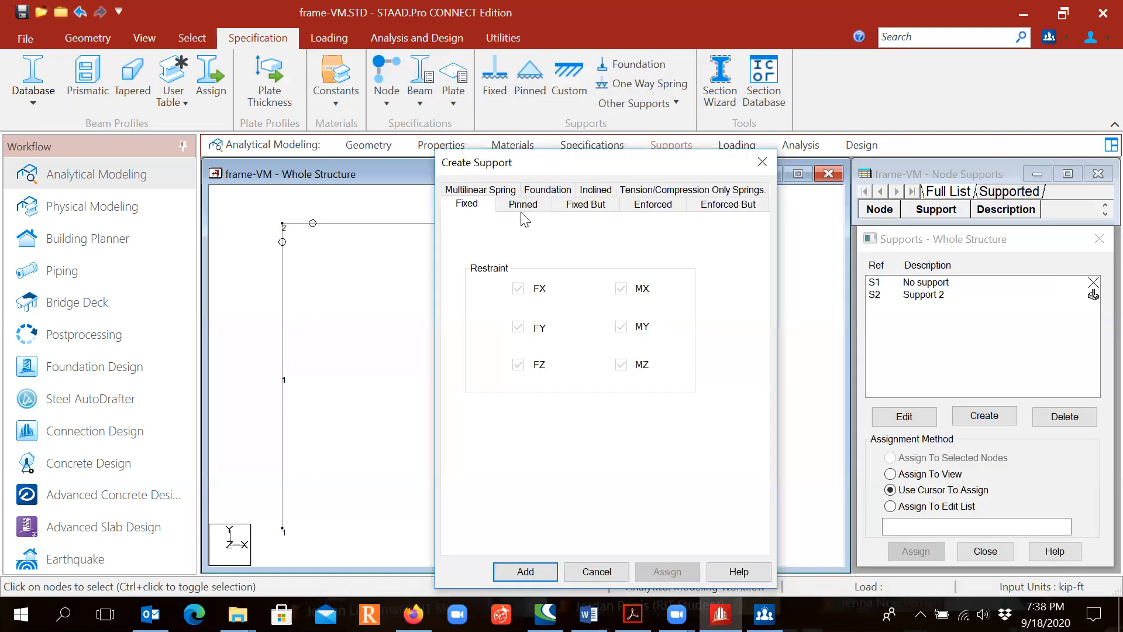
{"action": "left_click", "coordinate": [524, 205]}
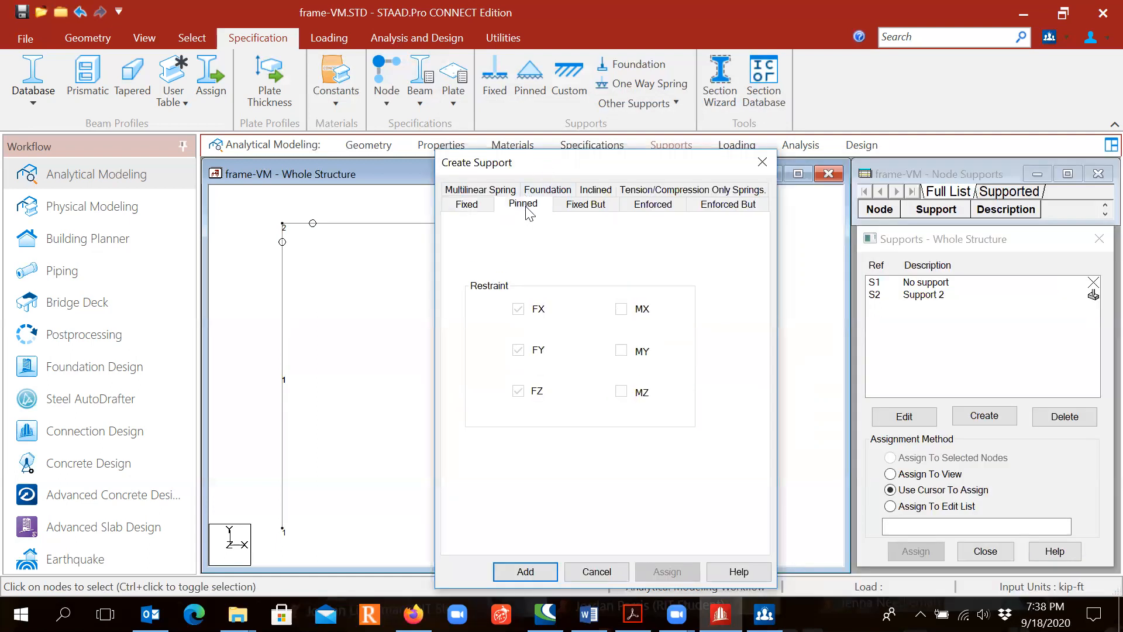
{"action": "left_click", "coordinate": [525, 572]}
- Assign the fixed support (Support 2) to node 1 at the base of column 1 using the cursor
{"action": "left_click", "coordinate": [936, 295]}
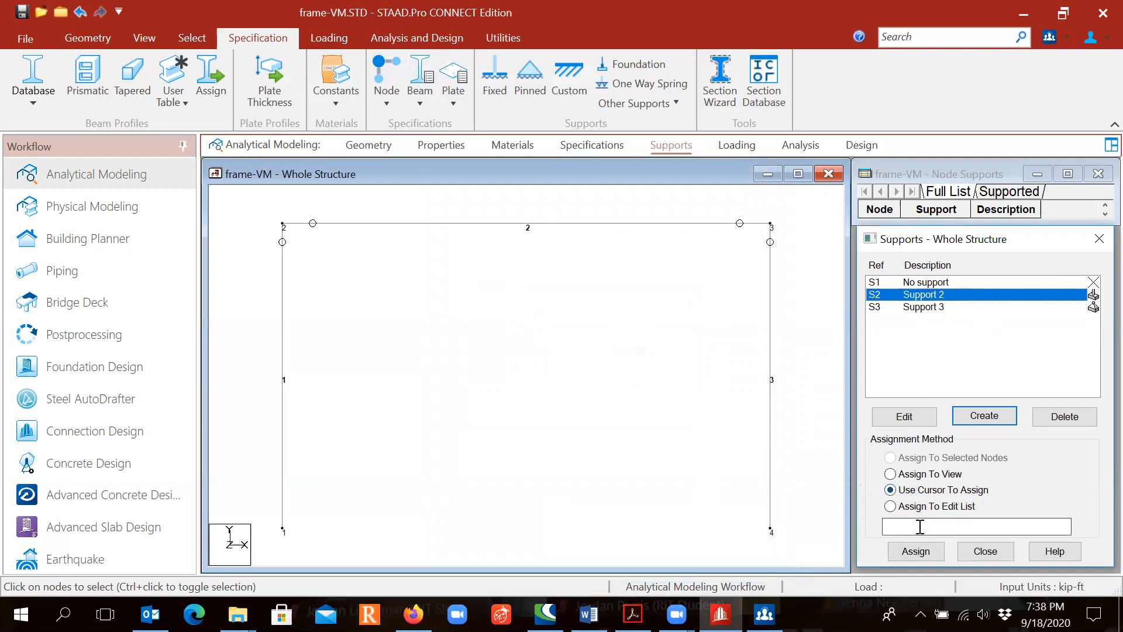
{"action": "left_click", "coordinate": [916, 551]}
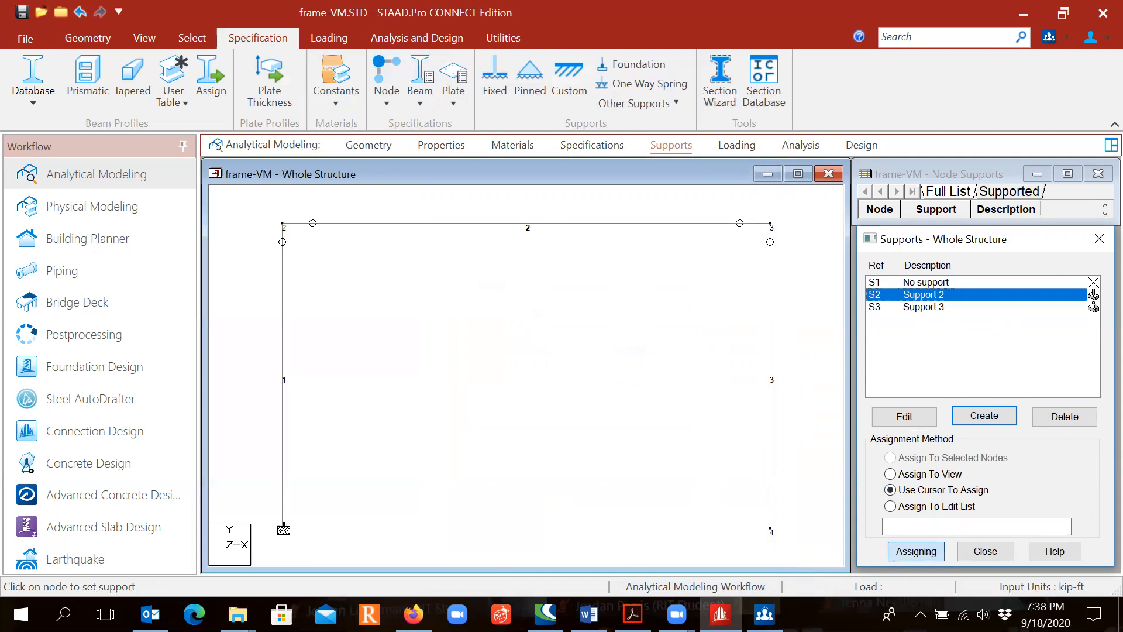
{"action": "left_click", "coordinate": [281, 528]}
{"action": "key", "text": "Escape"}
- Assign the pinned support (Support 3) to node 4 at the base of column 3 using the cursor
{"action": "left_click", "coordinate": [923, 307]}
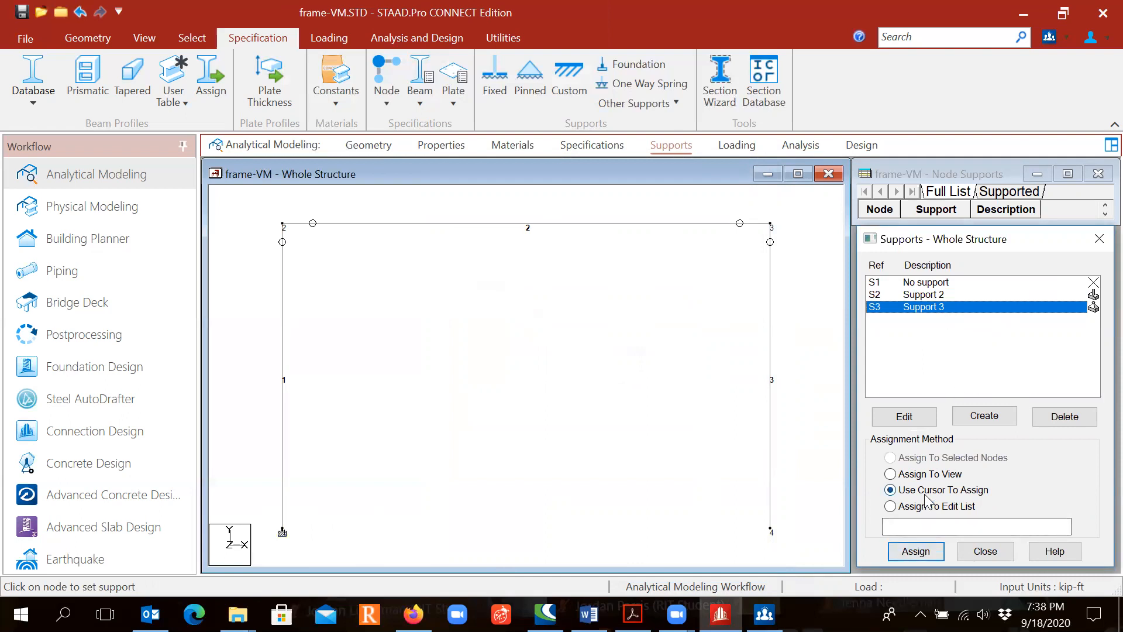
{"action": "left_click", "coordinate": [914, 550]}
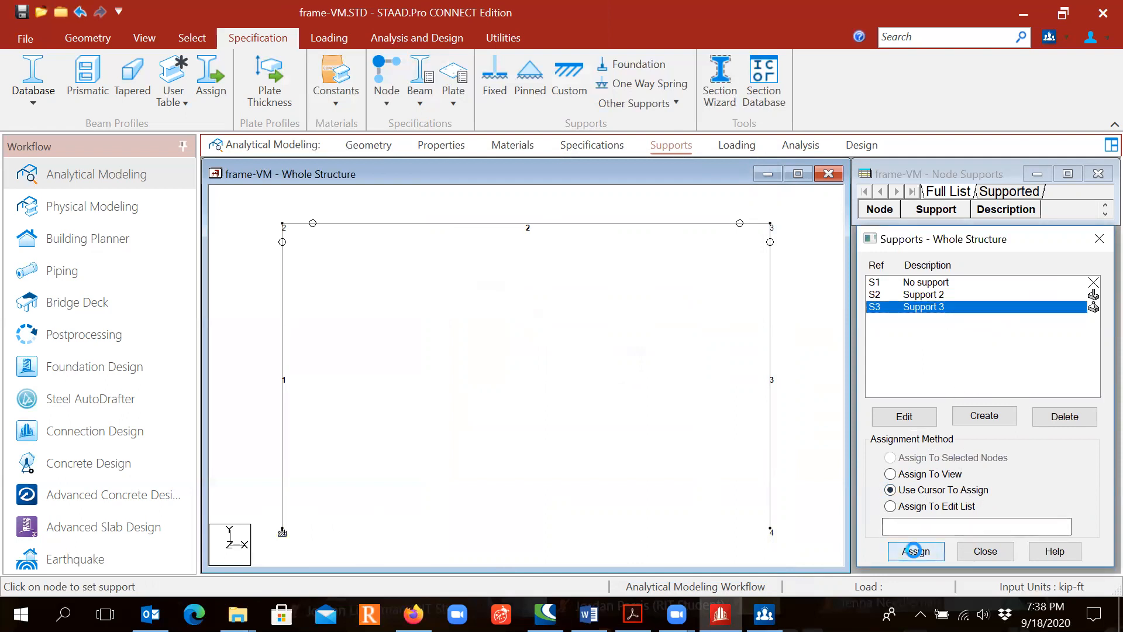
{"action": "left_click", "coordinate": [769, 530]}
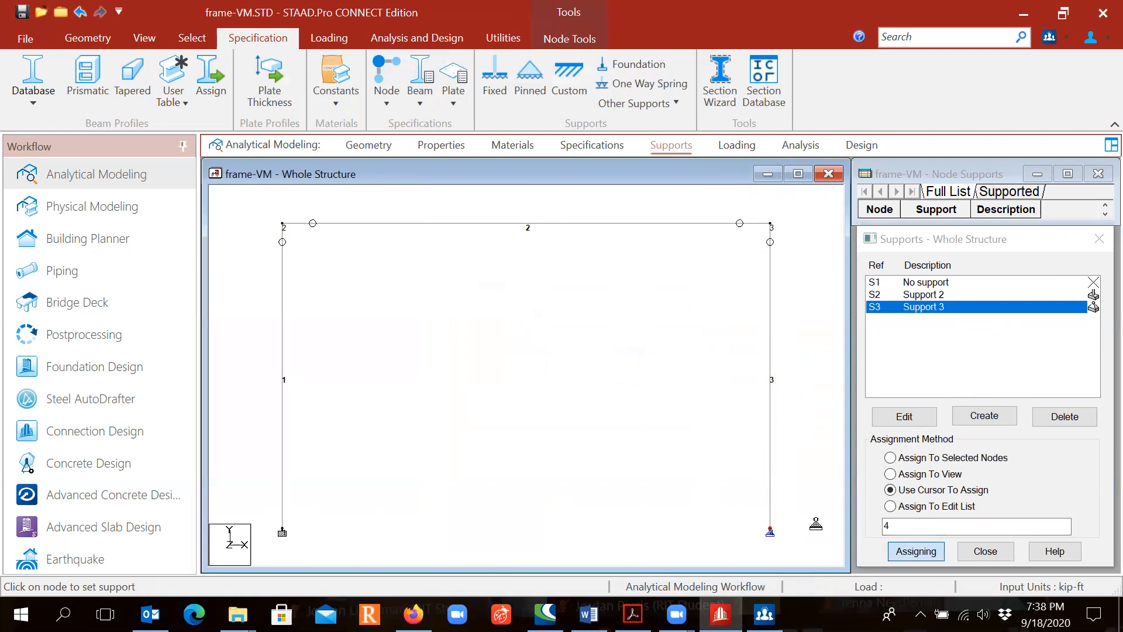
{"action": "key", "text": "Escape"}
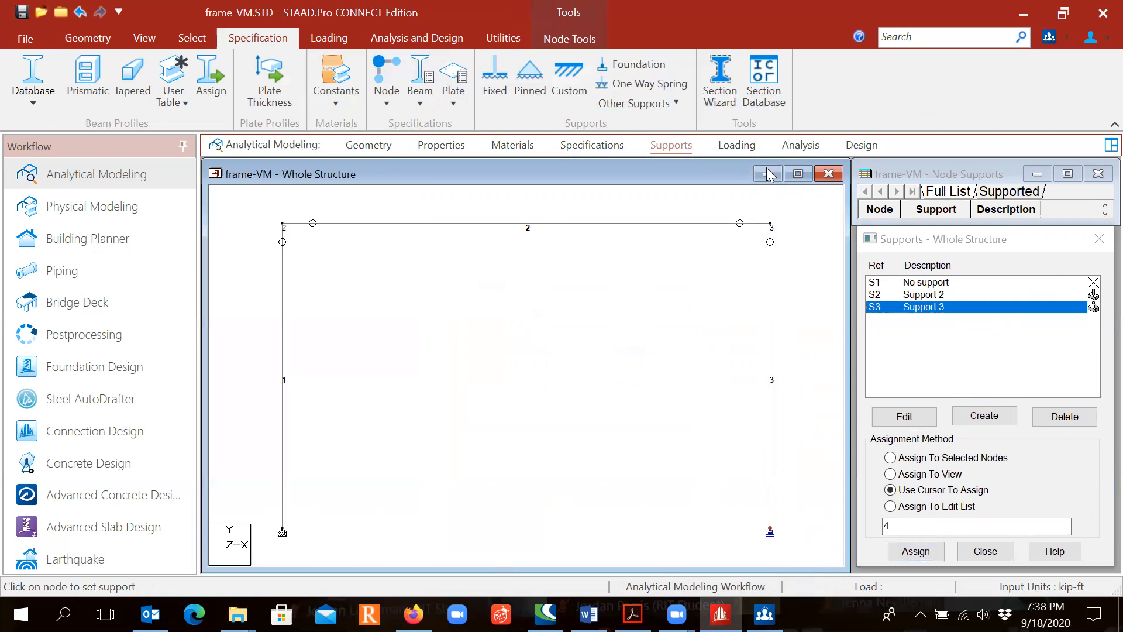
- Check the applied loads in the problem PDF and create primary load case 1 with loading type Wind and title Wind Load
{"action": "left_click", "coordinate": [731, 151]}
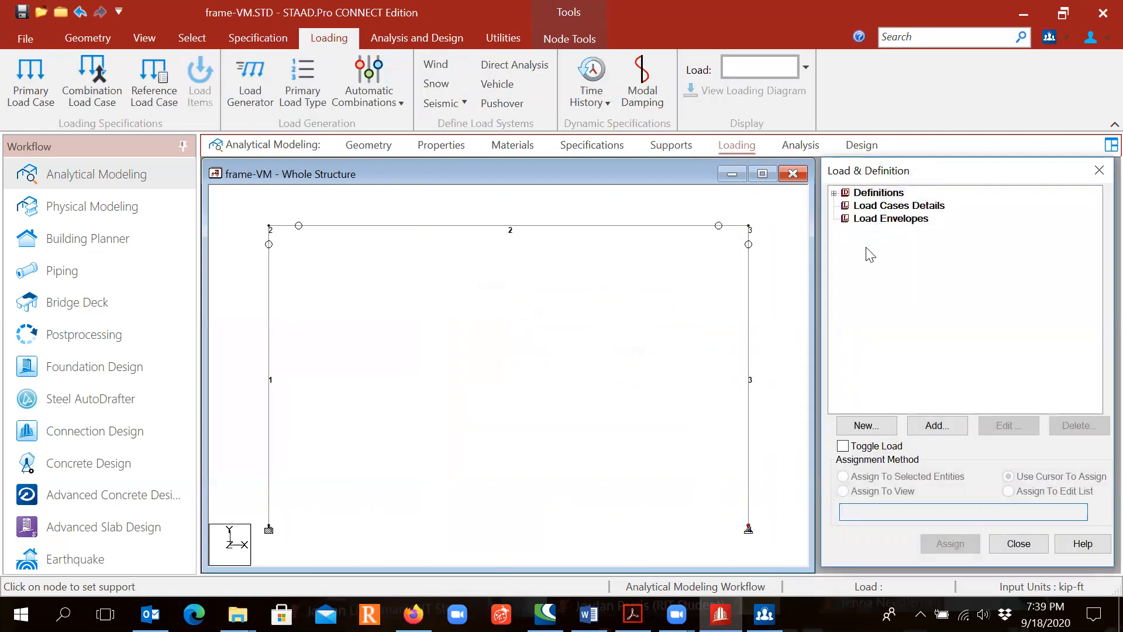
{"action": "left_click", "coordinate": [633, 614]}
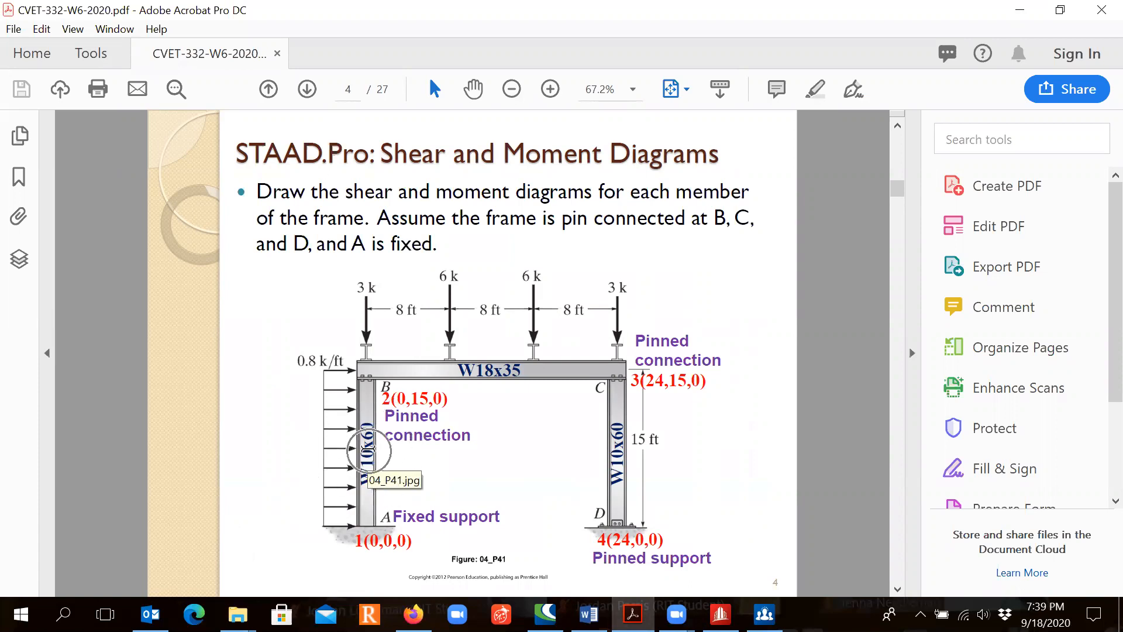
{"action": "left_click", "coordinate": [371, 335]}
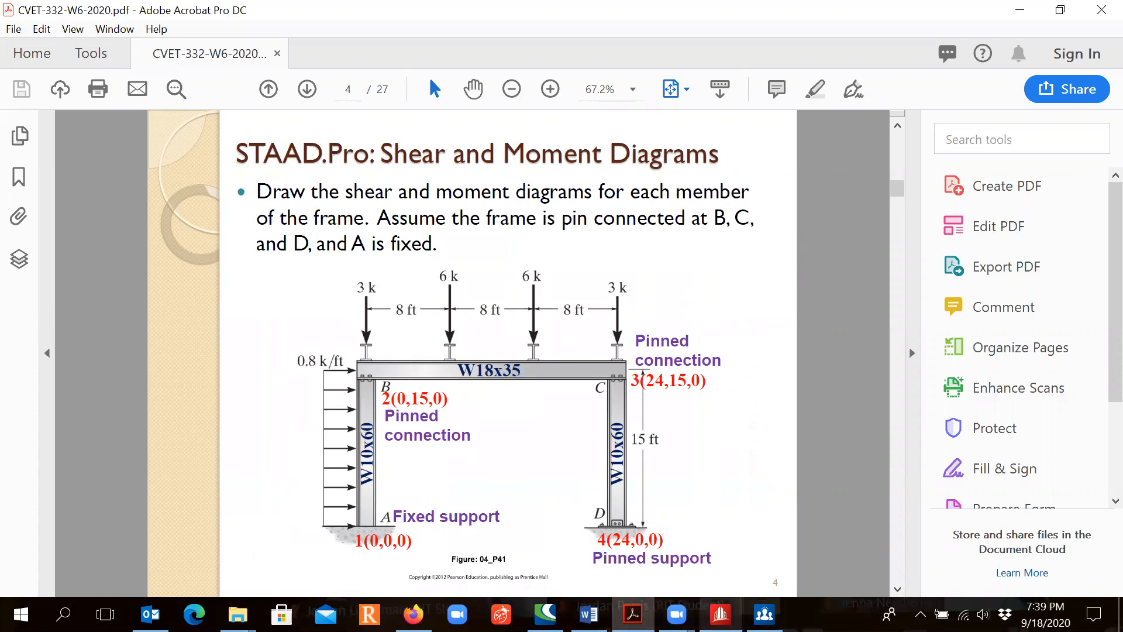
{"action": "mouse_move", "coordinate": [721, 614]}
{"action": "left_click", "coordinate": [722, 538]}
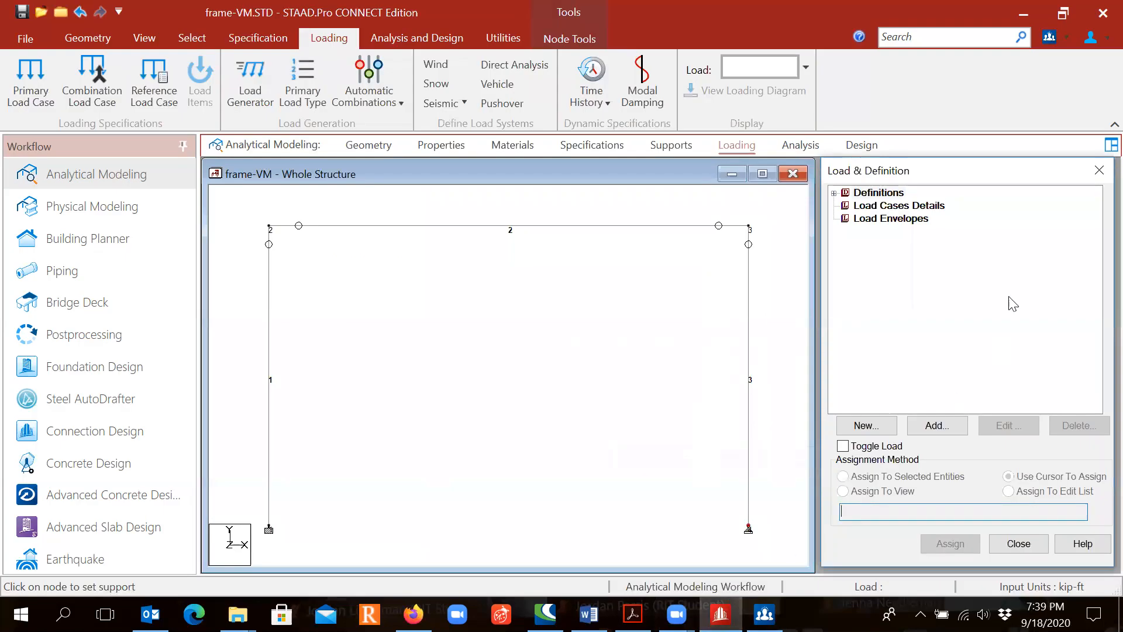
{"action": "left_click", "coordinate": [913, 209]}
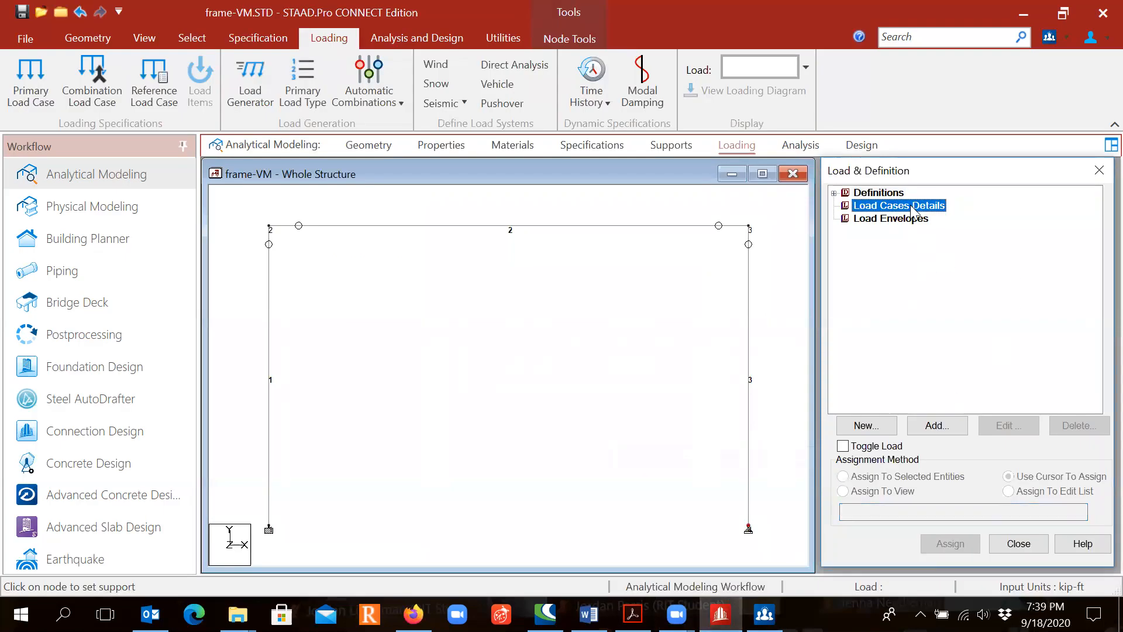
{"action": "left_click", "coordinate": [937, 426]}
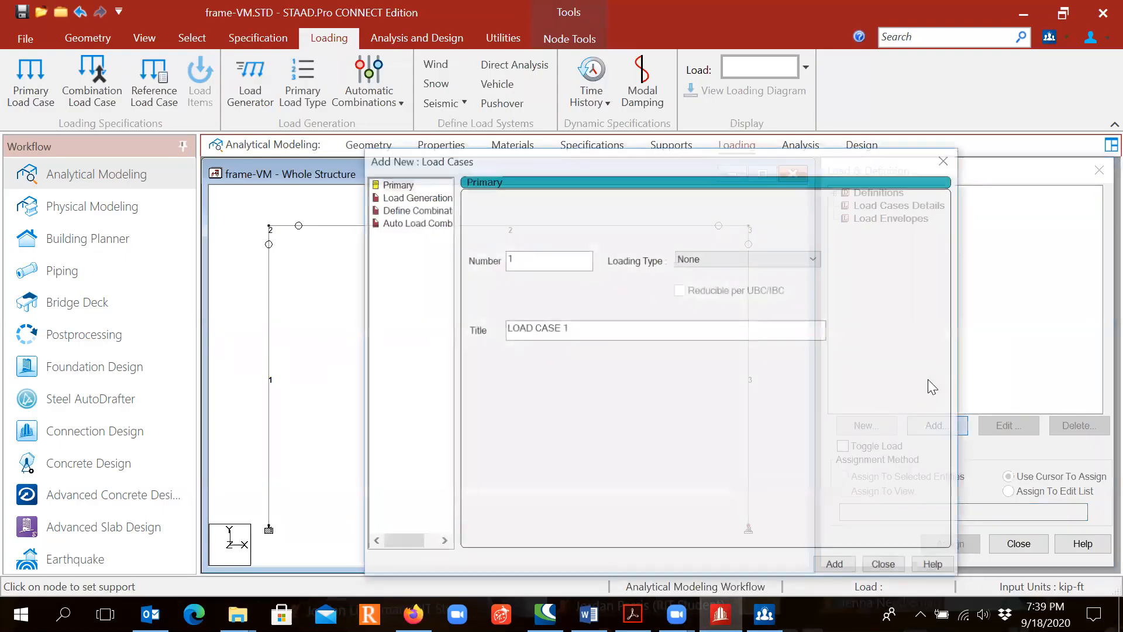
{"action": "left_click", "coordinate": [740, 257]}
{"action": "left_click", "coordinate": [737, 306]}
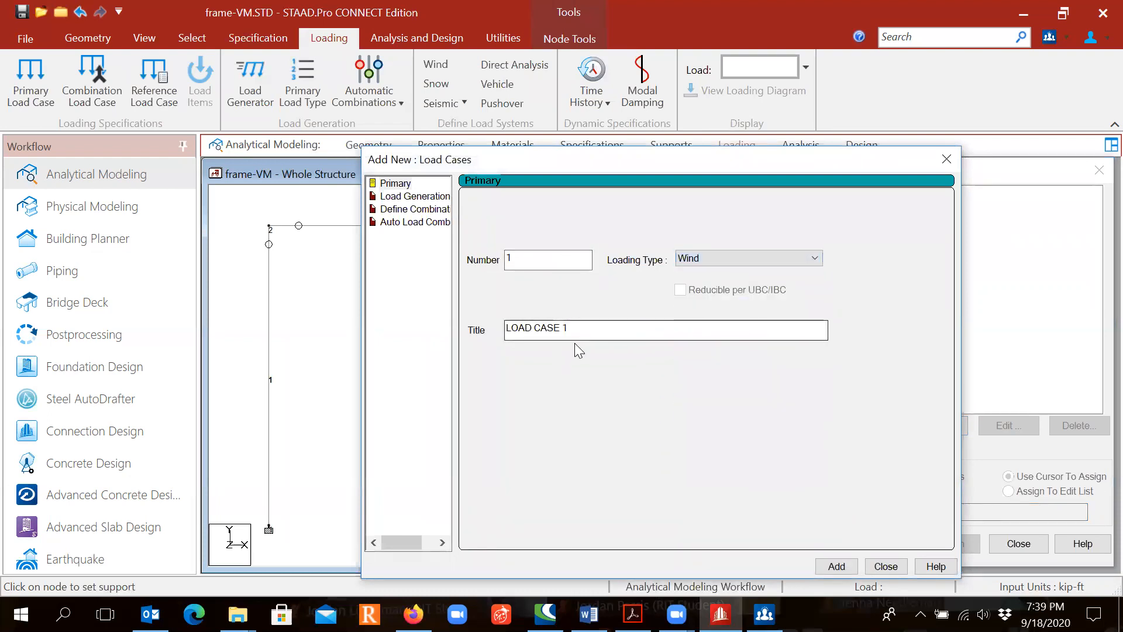
{"action": "left_click_drag", "start_coordinate": [580, 328], "coordinate": [487, 328]}
{"action": "type", "text": "W"}
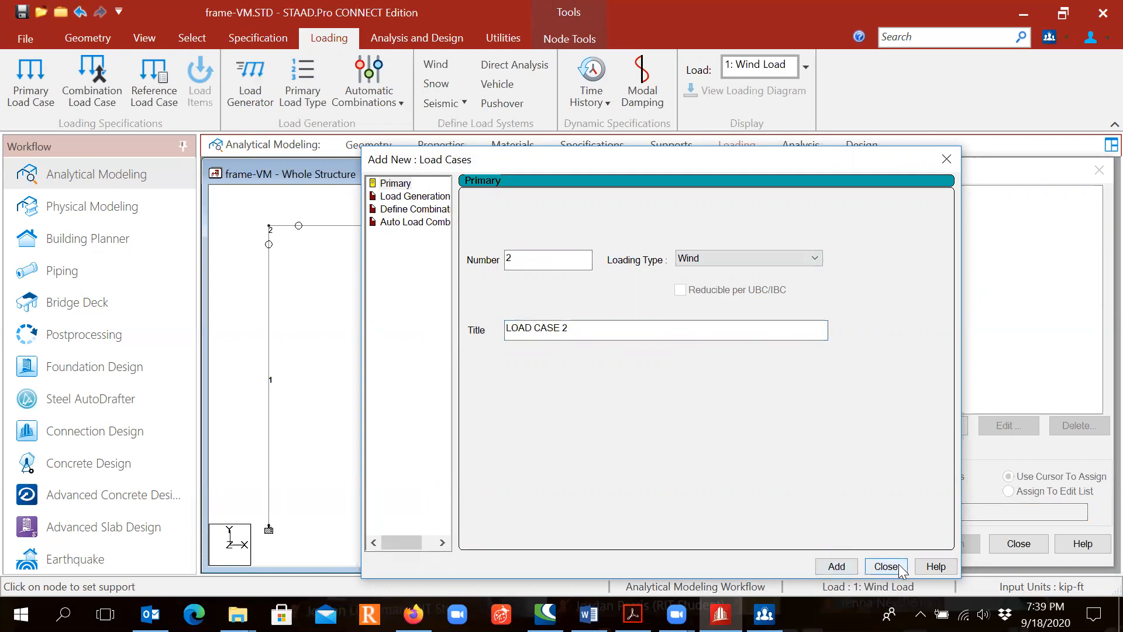
{"action": "left_click_drag", "start_coordinate": [849, 159], "coordinate": [686, 135]}
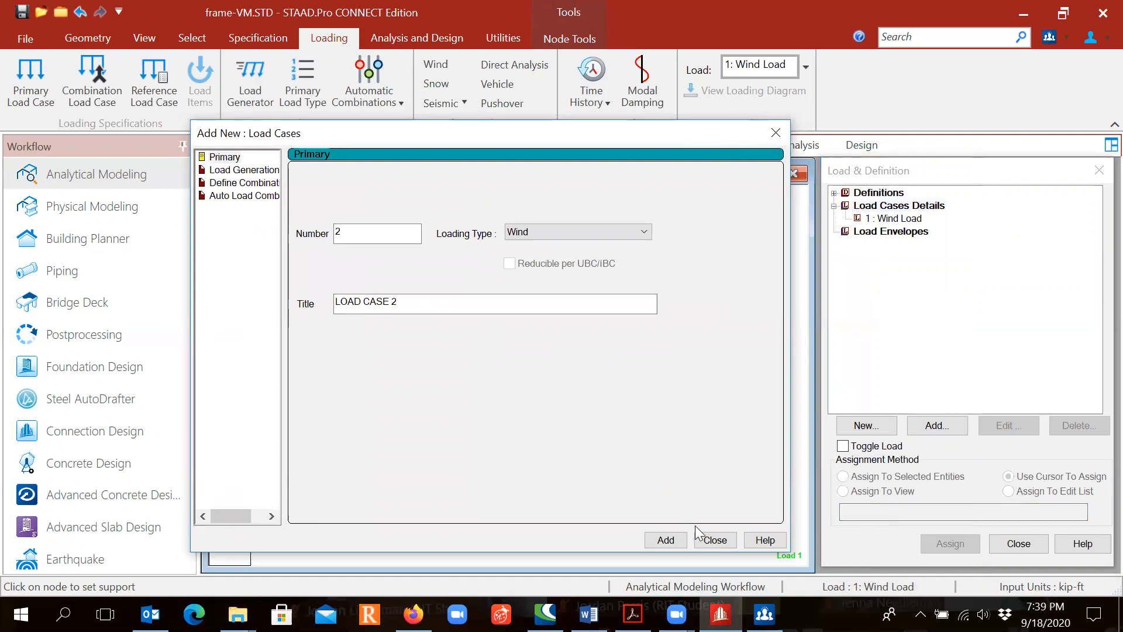
{"action": "left_click", "coordinate": [713, 540]}
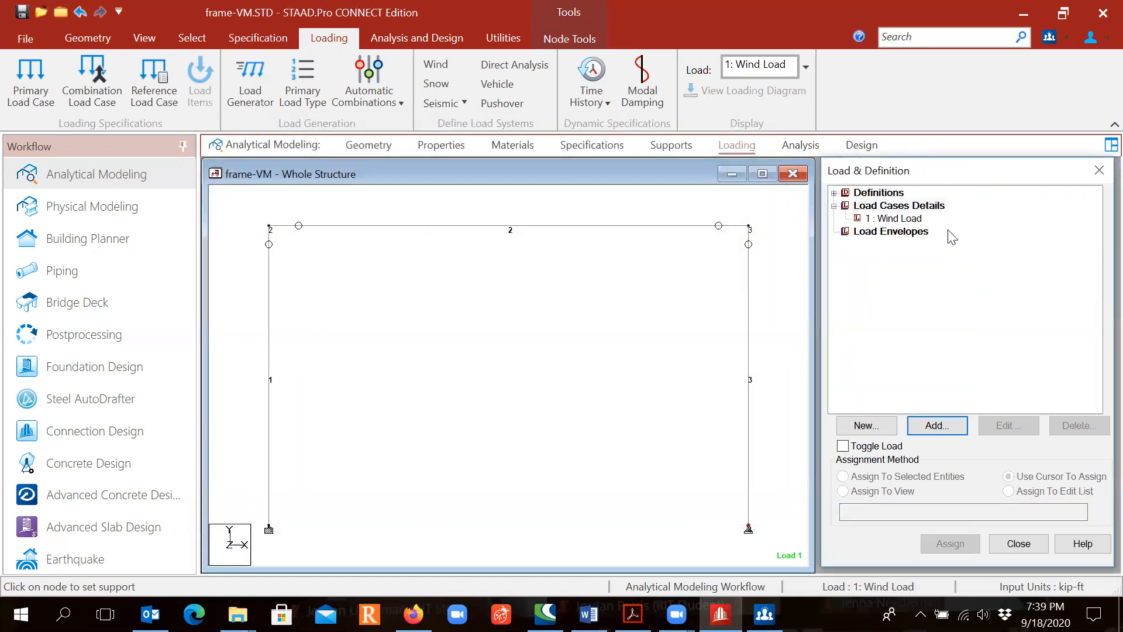
- Add a uniform member force of 0.8 kip/ft in the GX direction to the Wind Load case
{"action": "left_click", "coordinate": [907, 221]}
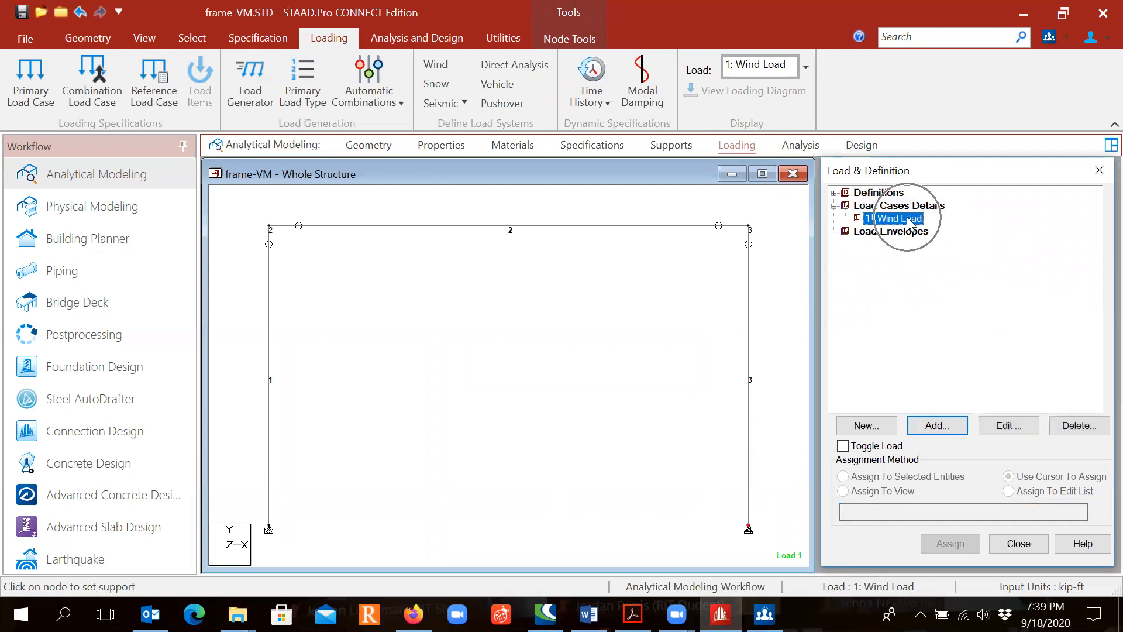
{"action": "left_click", "coordinate": [930, 426]}
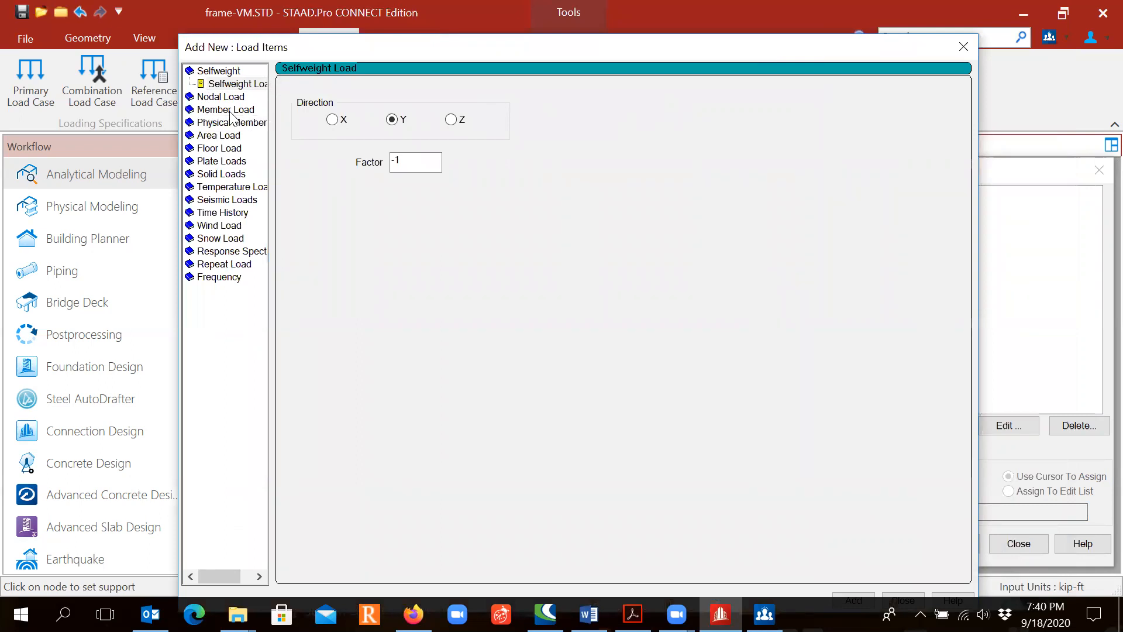
{"action": "left_click", "coordinate": [233, 110]}
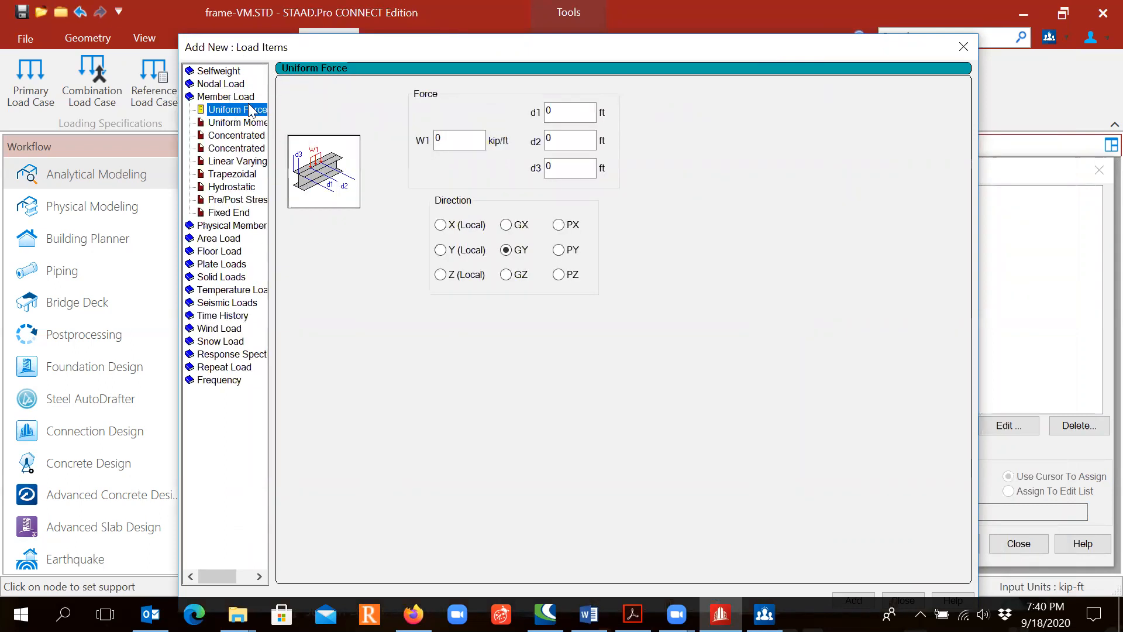
{"action": "double_click", "coordinate": [450, 139]}
{"action": "type", "text": "0.8"}
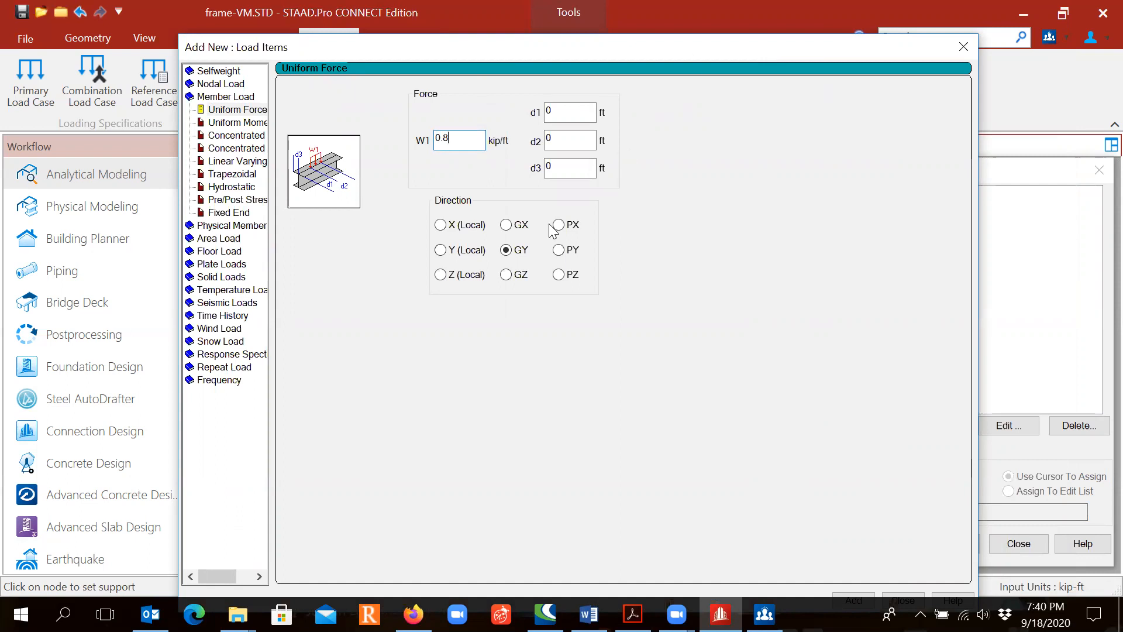
{"action": "left_click", "coordinate": [507, 226]}
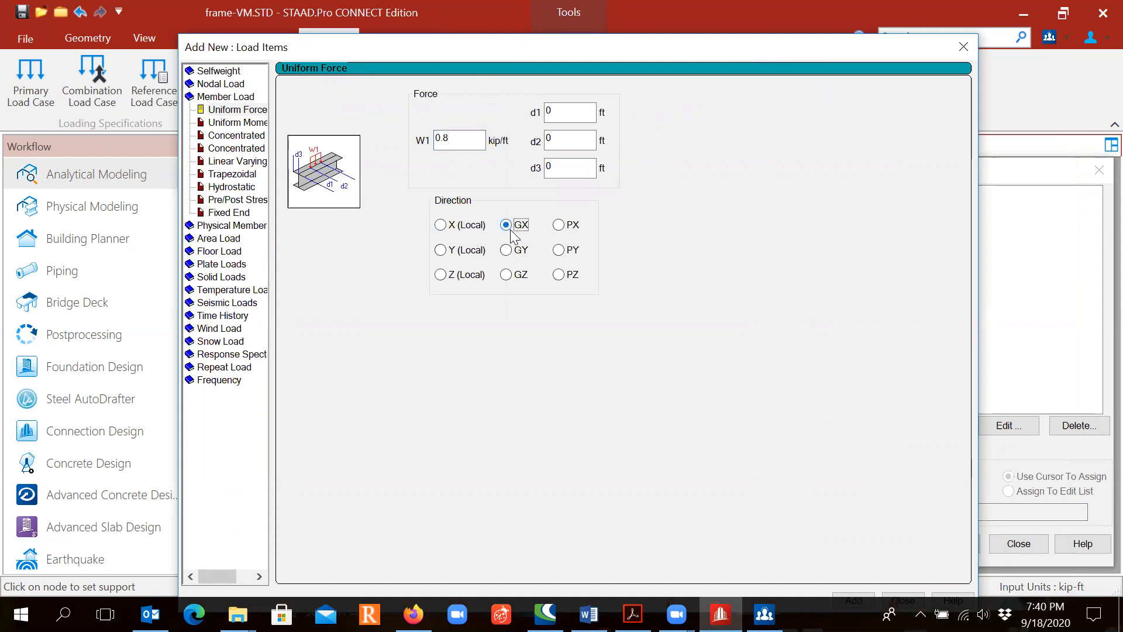
{"action": "key", "text": "ctrl"}
{"action": "key", "text": "ctrl"}
{"action": "left_click_drag", "start_coordinate": [764, 52], "coordinate": [742, 18]}
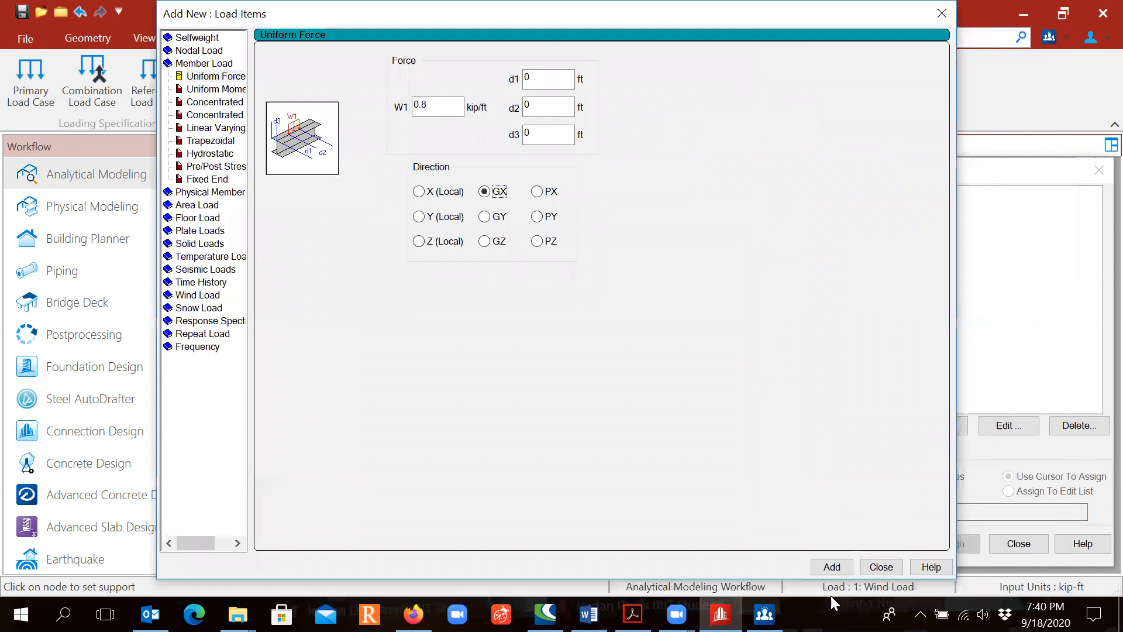
{"action": "left_click", "coordinate": [831, 568]}
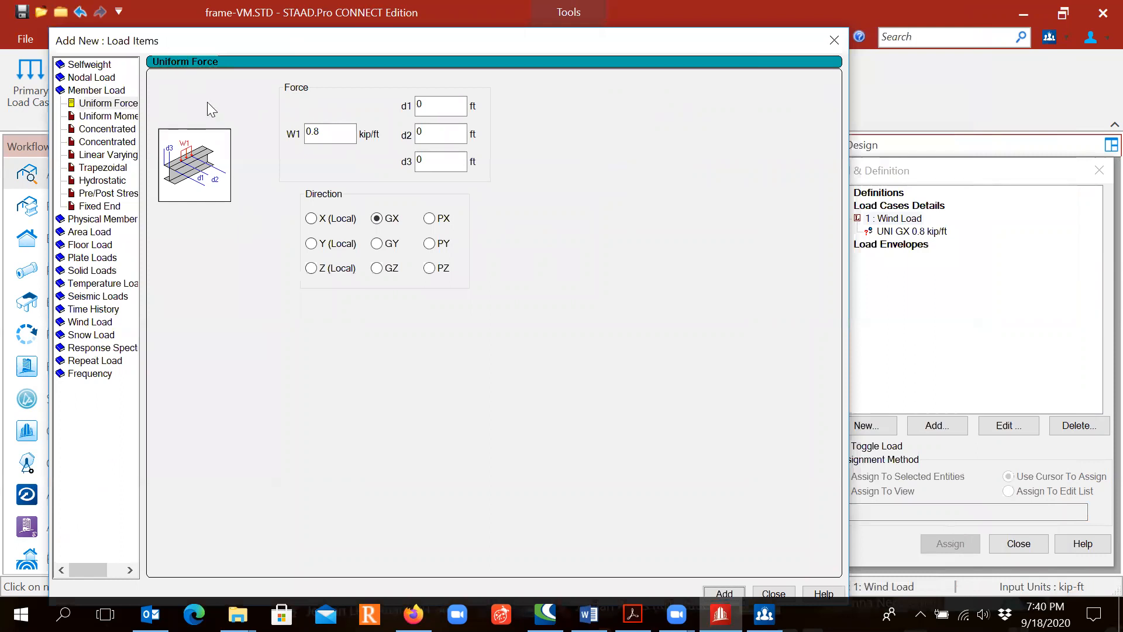
- Add a nodal load with Fy of -3 kip to the Wind Load case
{"action": "left_click", "coordinate": [104, 78]}
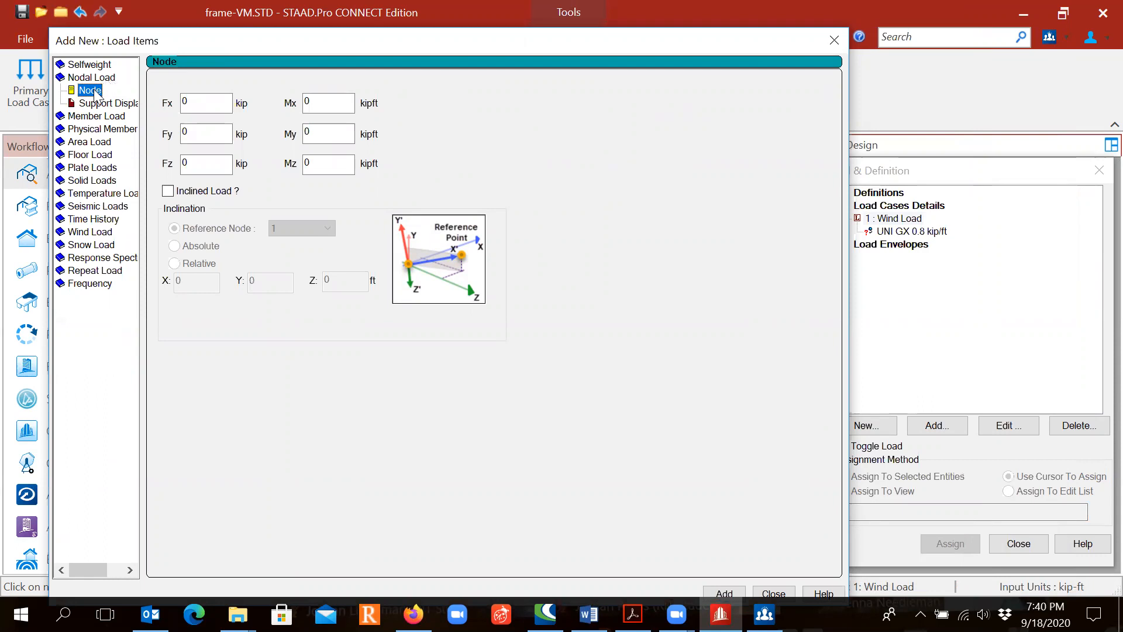
{"action": "double_click", "coordinate": [184, 132]}
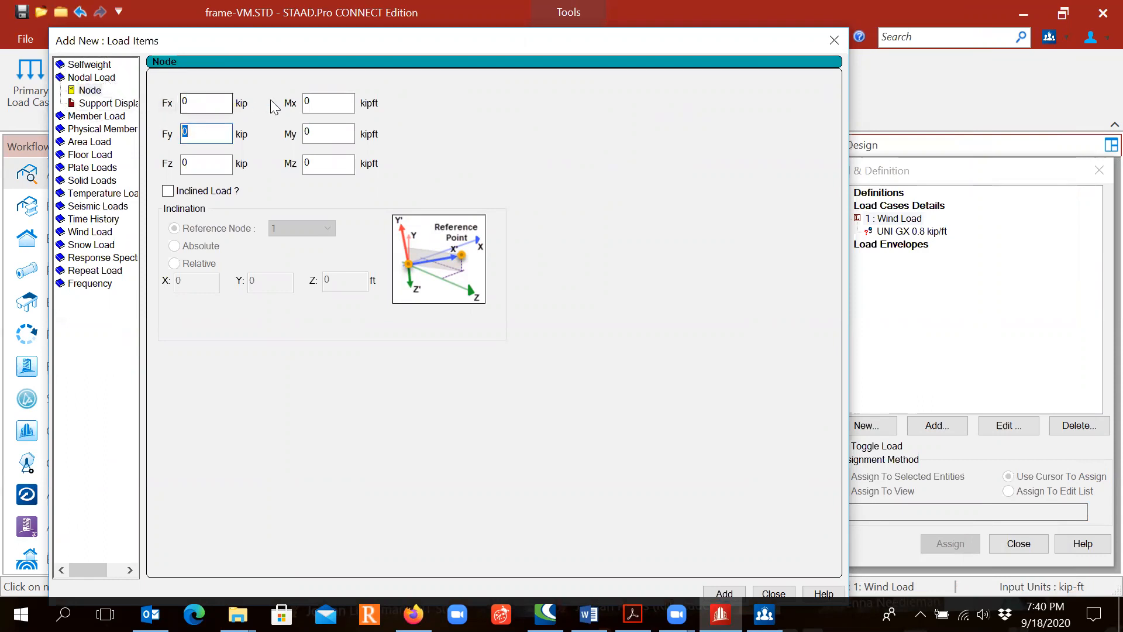
{"action": "type", "text": "-3"}
{"action": "left_click", "coordinate": [711, 594]}
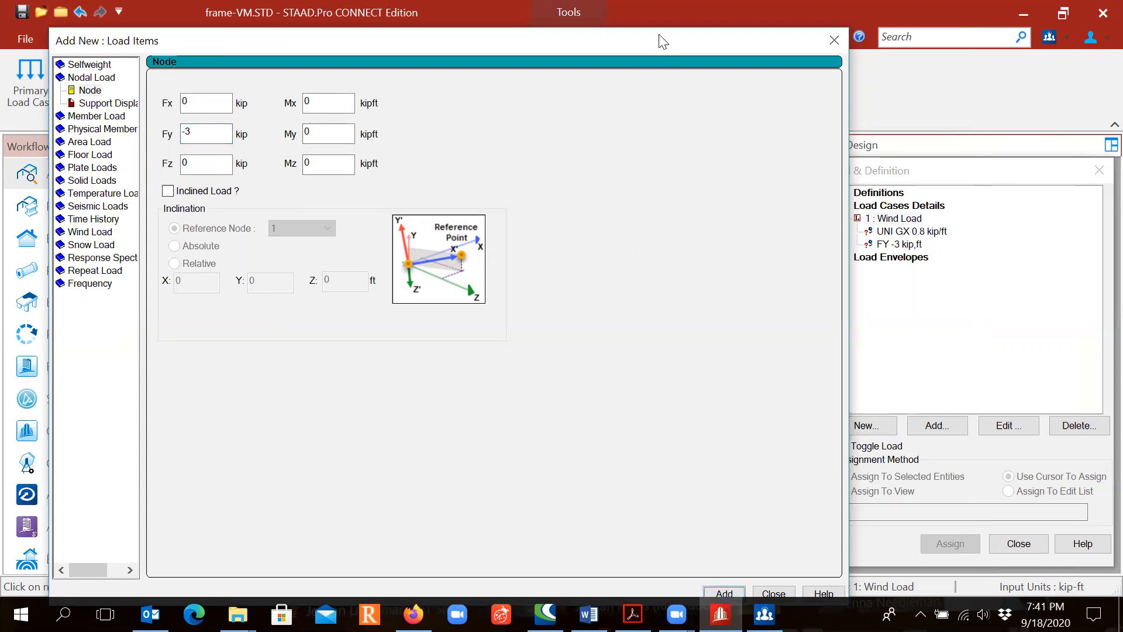
- Add a concentrated member force of -6 kip in the GY direction at d1 of 8 ft to the Wind Load case
{"action": "left_click", "coordinate": [85, 110]}
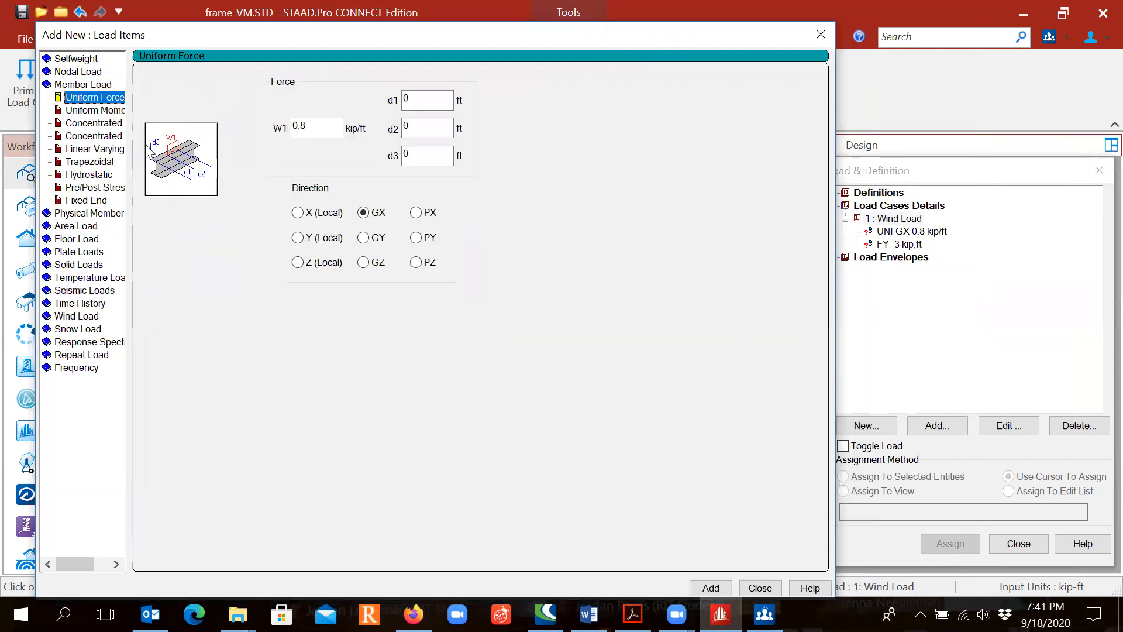
{"action": "left_click", "coordinate": [111, 128]}
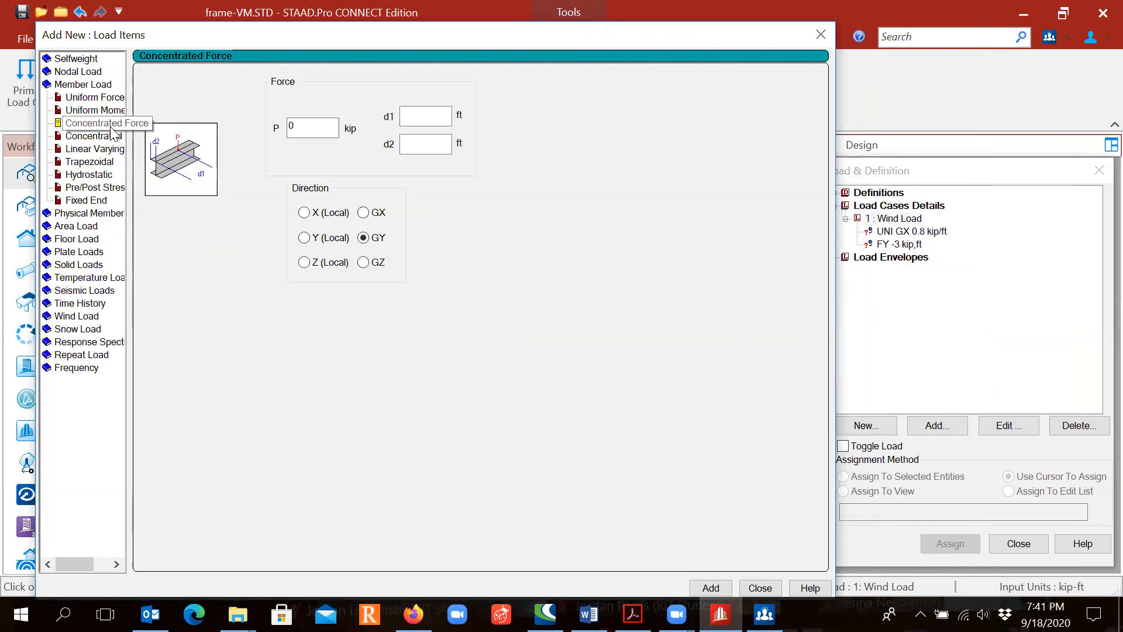
{"action": "double_click", "coordinate": [306, 125]}
{"action": "type", "text": "-6"}
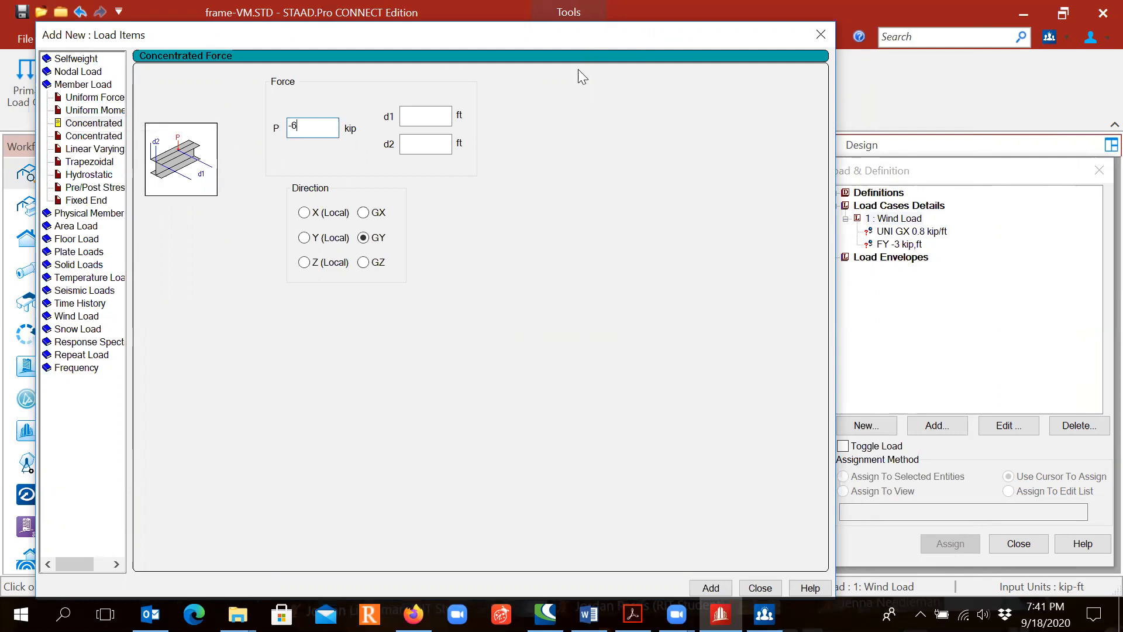
{"action": "left_click", "coordinate": [430, 112]}
{"action": "type", "text": "8"}
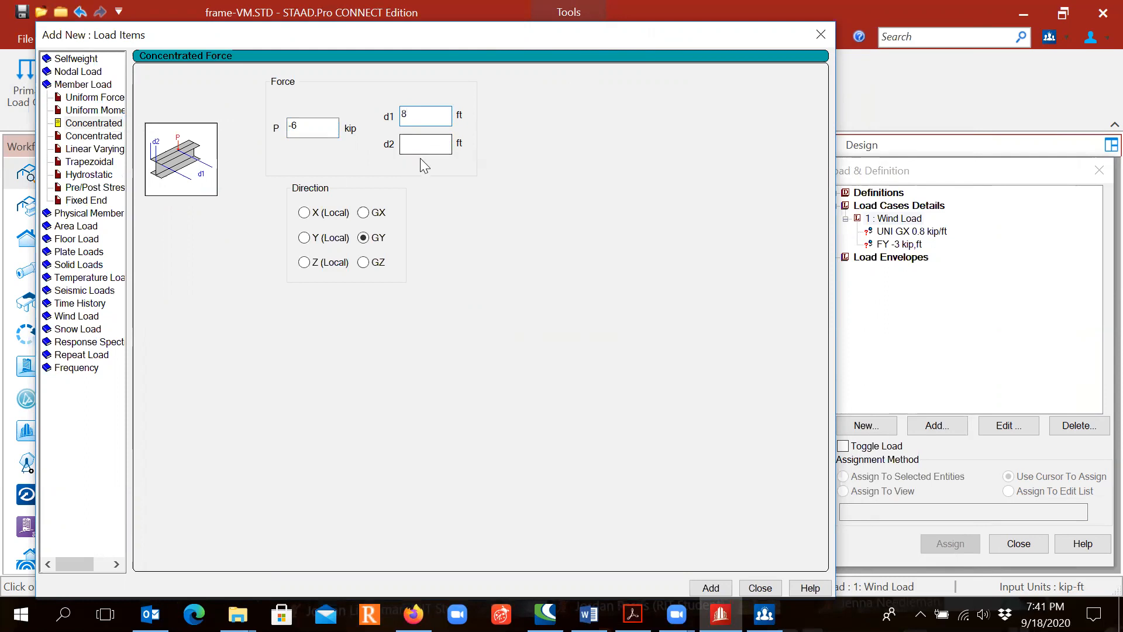
{"action": "left_click", "coordinate": [385, 238]}
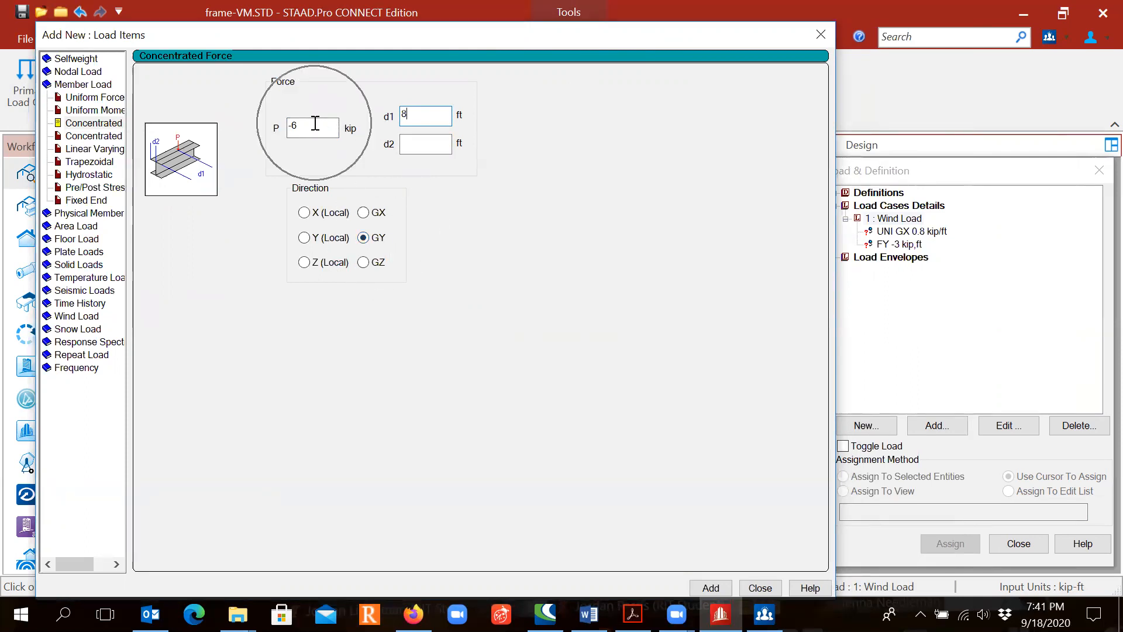
{"action": "left_click", "coordinate": [700, 589]}
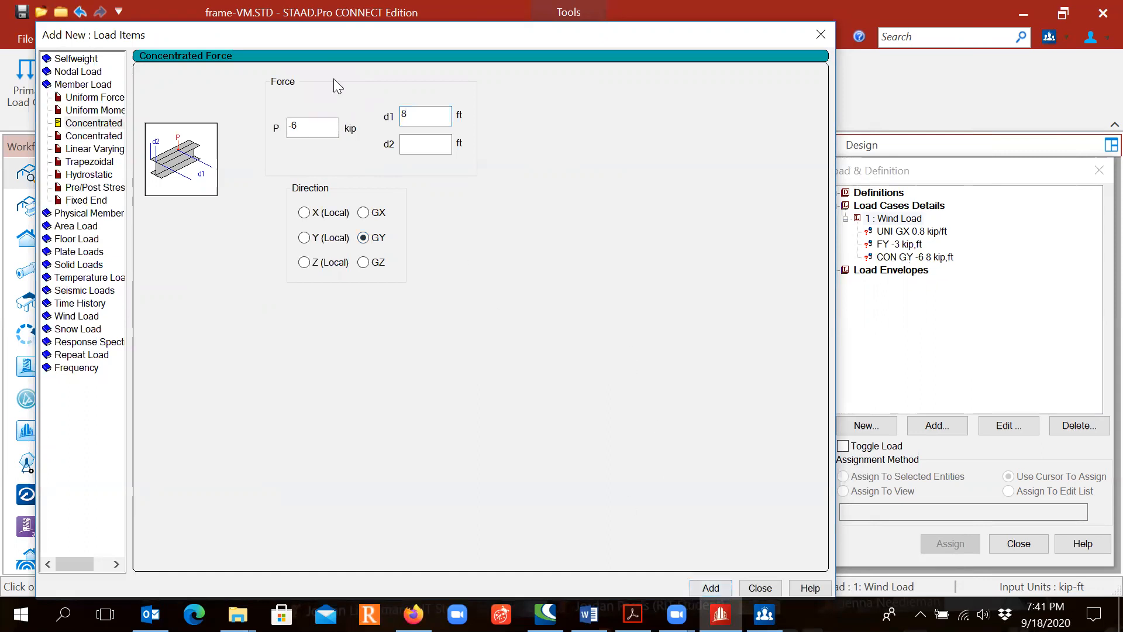
- Add a second concentrated member force of -6 kip in GY at d1 of 16 ft and check the loads against the problem PDF
{"action": "left_click_drag", "start_coordinate": [426, 114], "coordinate": [394, 101]}
{"action": "type", "text": "16"}
{"action": "left_click", "coordinate": [711, 587]}
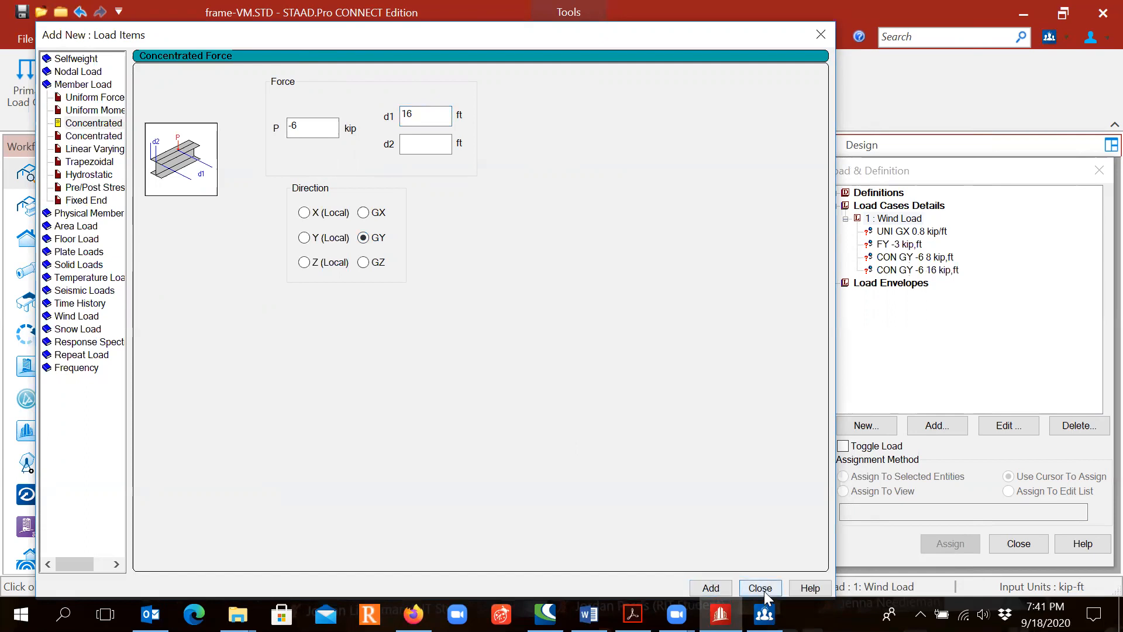
{"action": "left_click", "coordinate": [632, 613]}
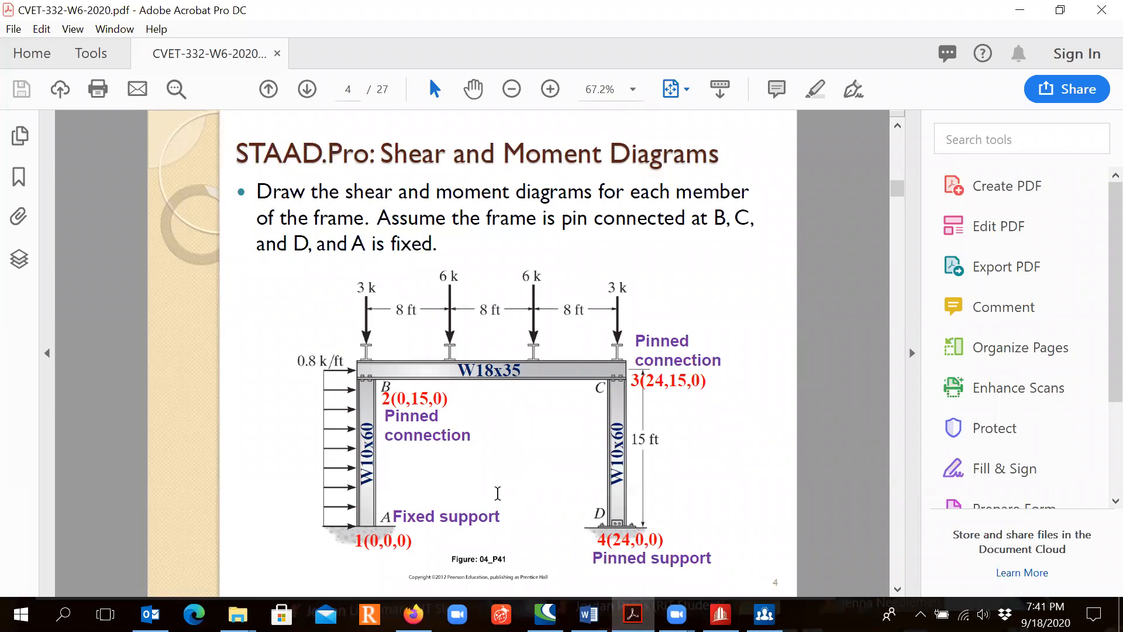
{"action": "key", "text": "alt+Tab"}
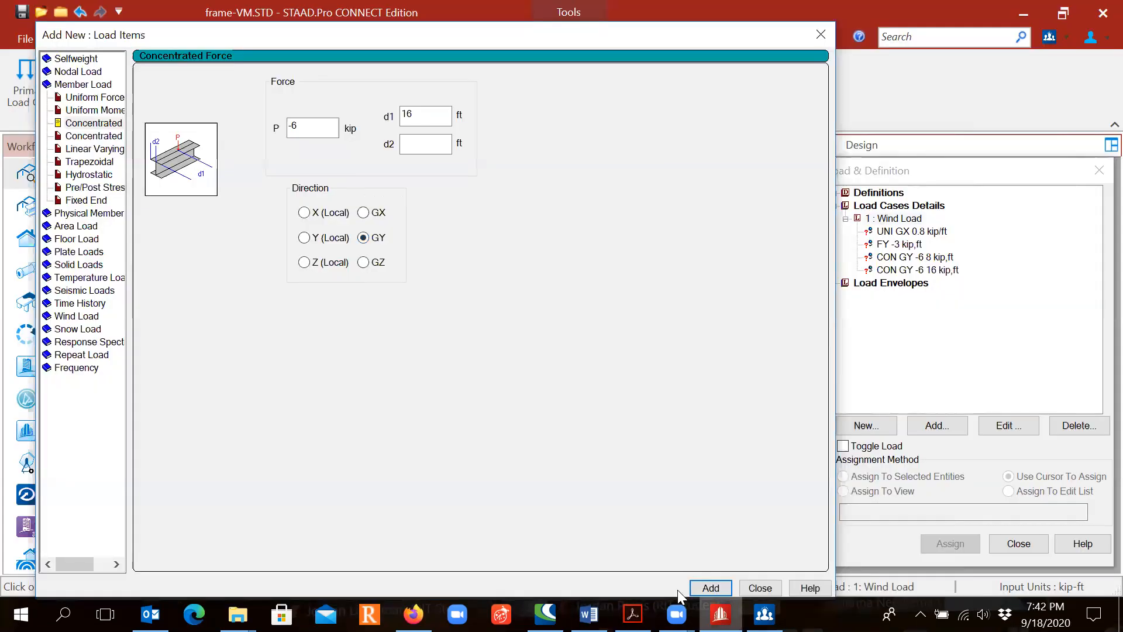
{"action": "left_click", "coordinate": [759, 587]}
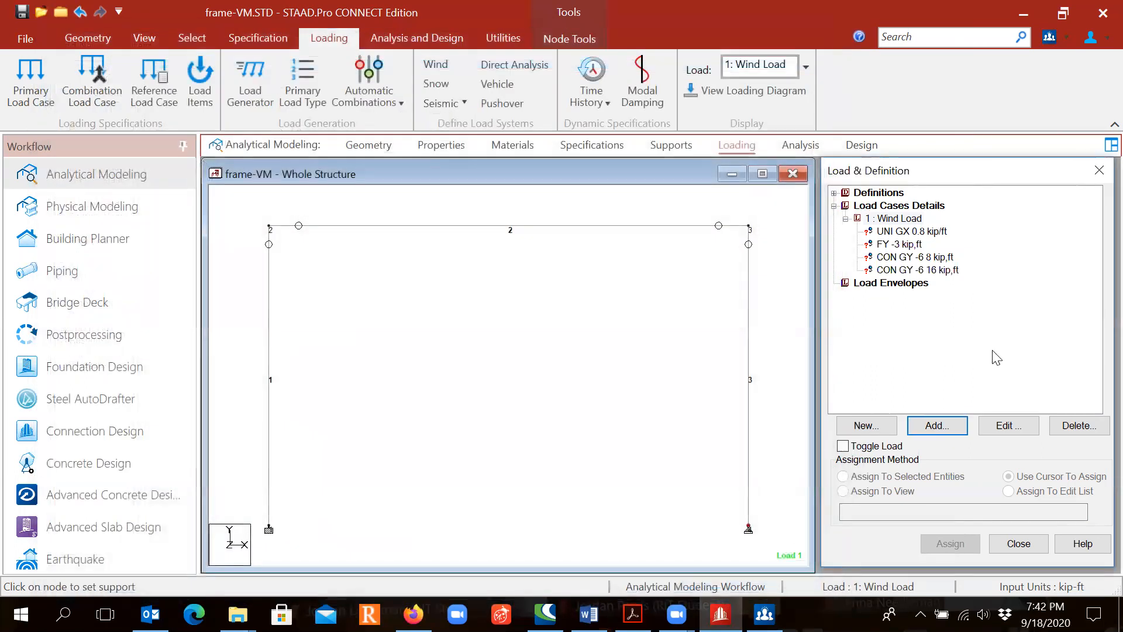
- Assign the 0.8 kip/ft GX uniform load to column 1 using the cursor
{"action": "left_click", "coordinate": [904, 232]}
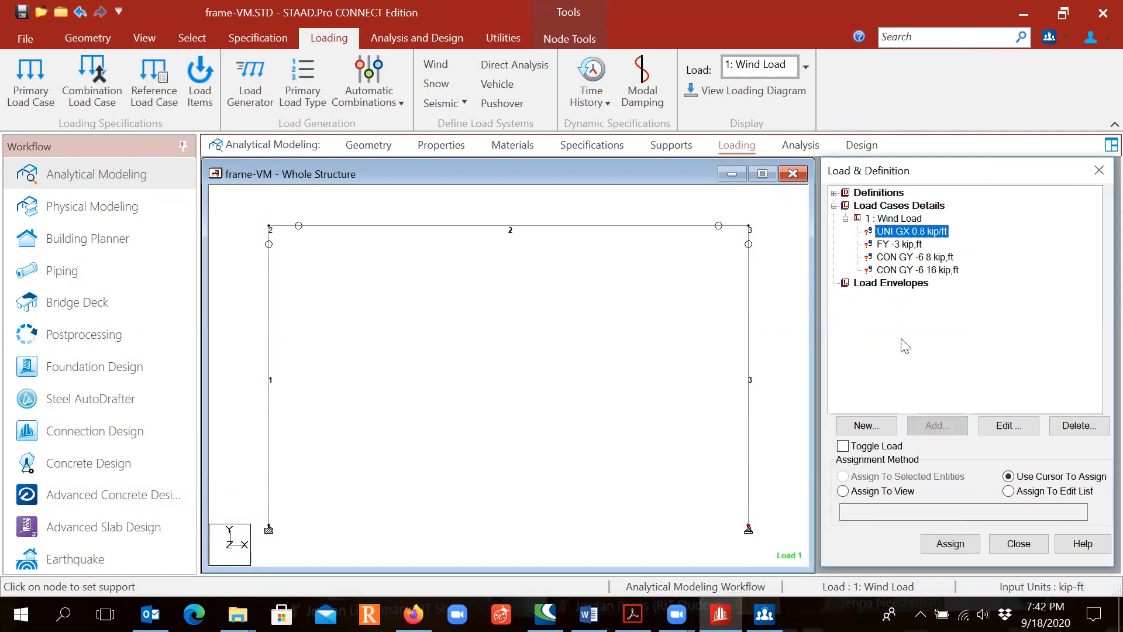
{"action": "left_click", "coordinate": [950, 544]}
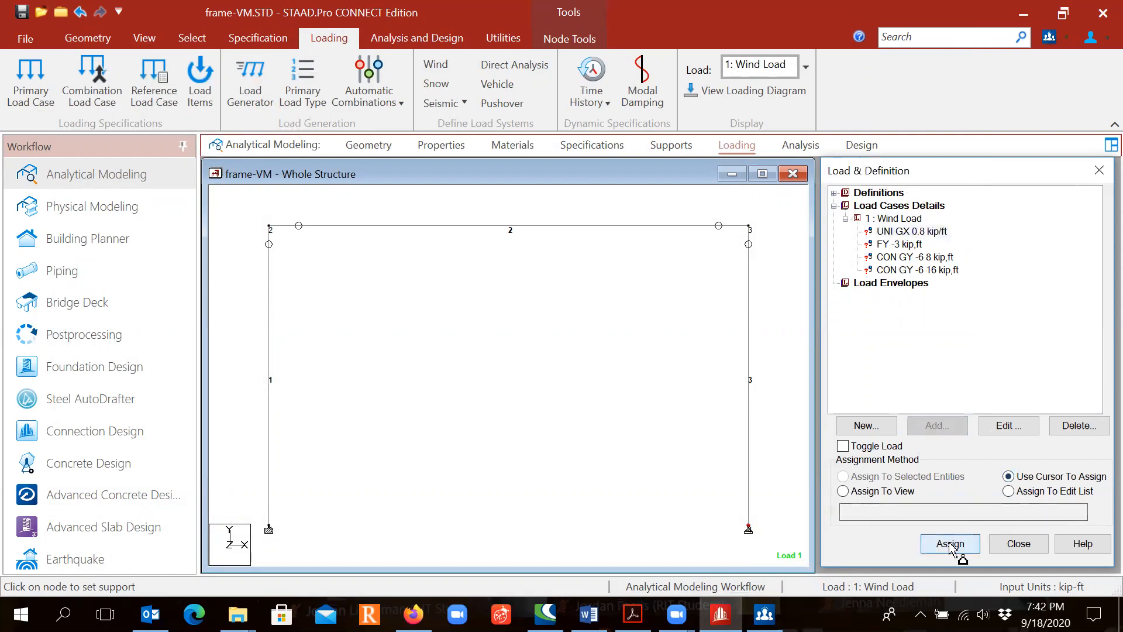
{"action": "left_click", "coordinate": [270, 425]}
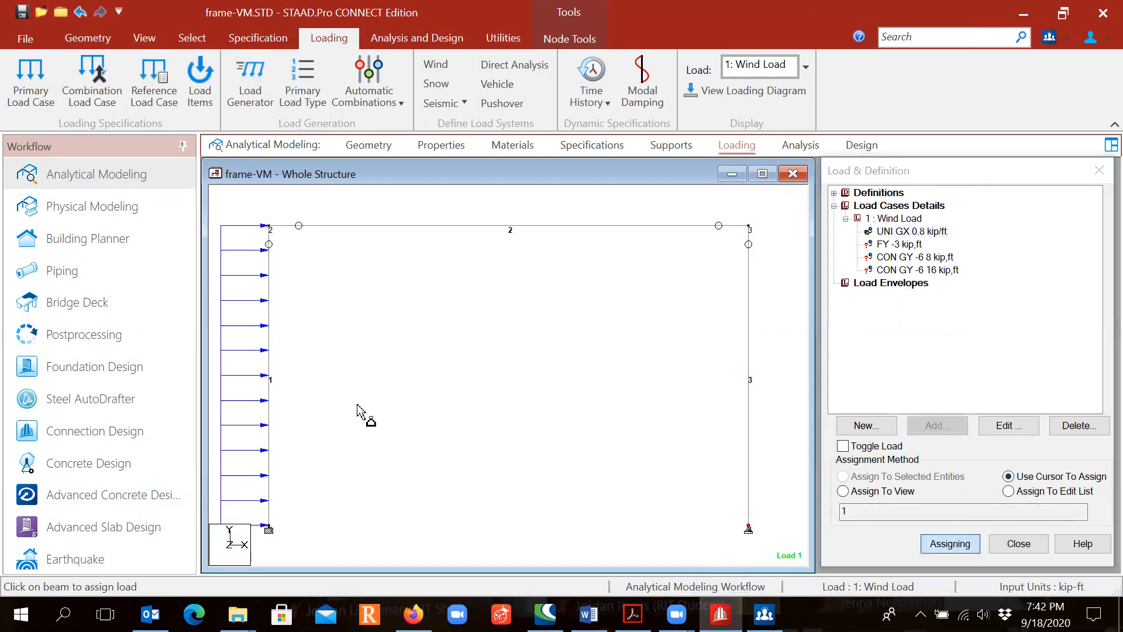
{"action": "key", "text": "Escape"}
- Assign the -3 kip FY nodal load to nodes 2 and 3 at the ends of the beam using the cursor
{"action": "left_click", "coordinate": [904, 245]}
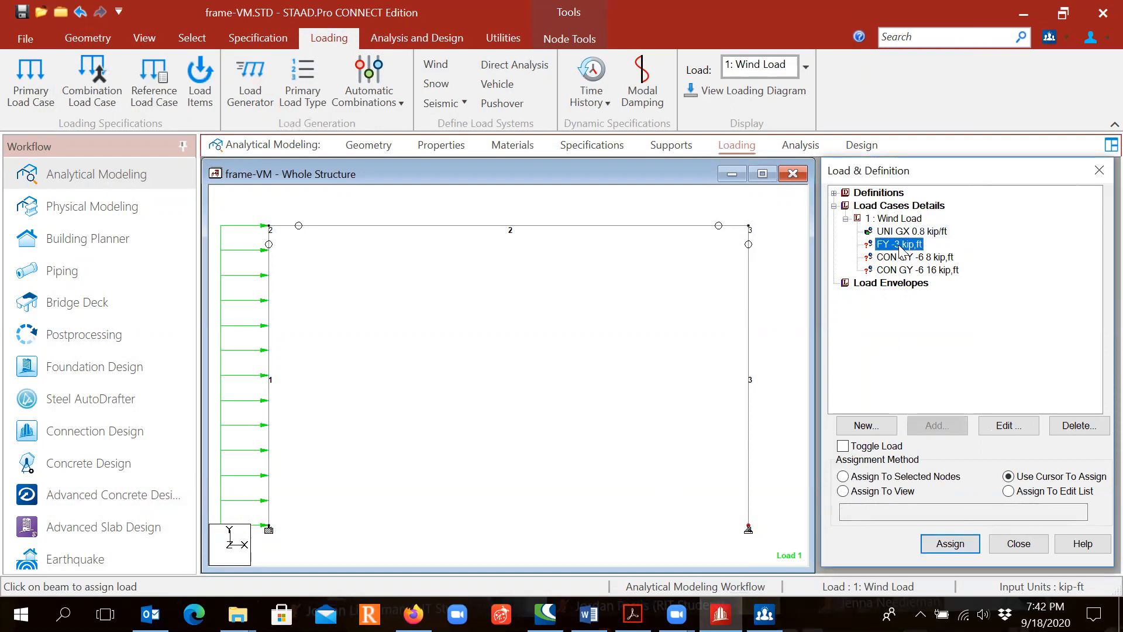
{"action": "left_click", "coordinate": [947, 539]}
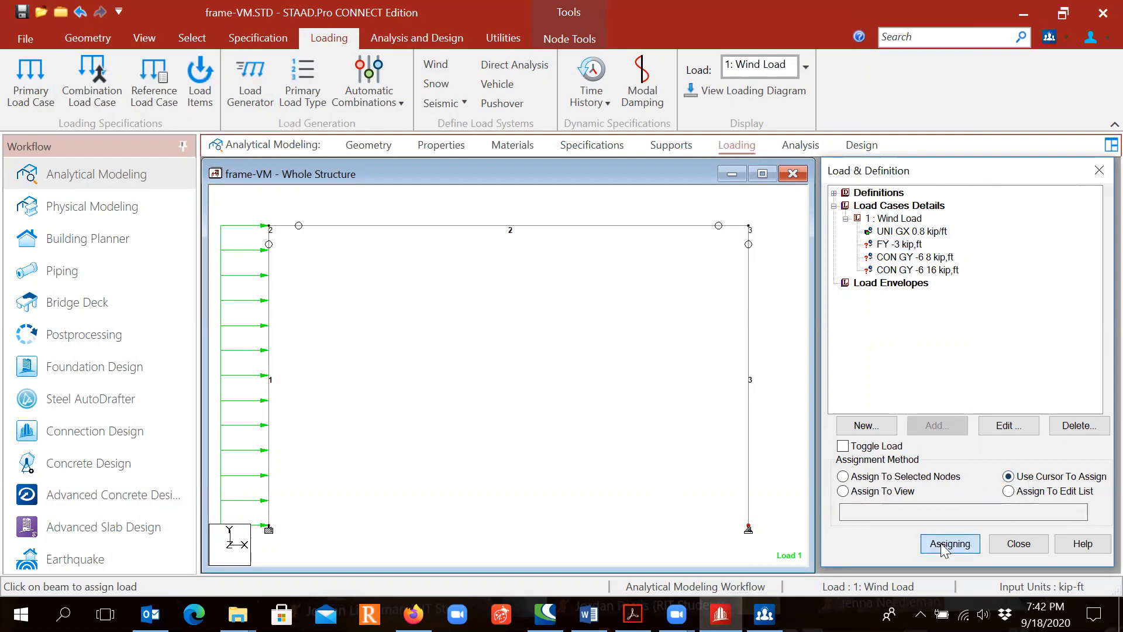
{"action": "left_click", "coordinate": [269, 226]}
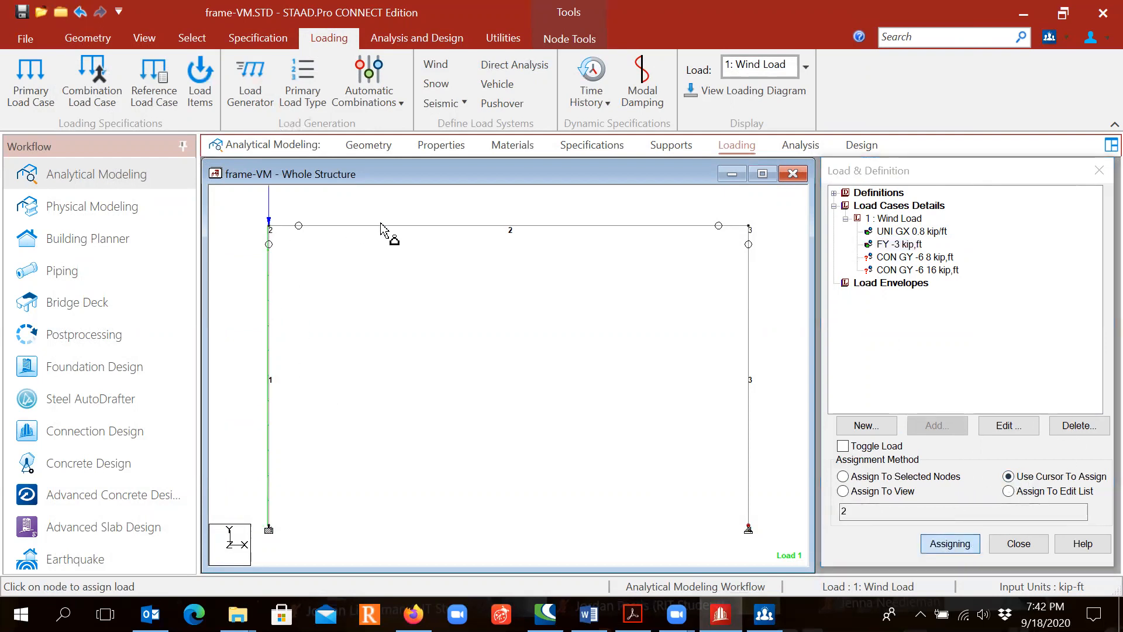
{"action": "left_click", "coordinate": [747, 228]}
{"action": "key", "text": "Escape"}
- Assign the -6 kip GY concentrated load at 8 ft to beam 2 using the cursor
{"action": "left_click", "coordinate": [908, 257]}
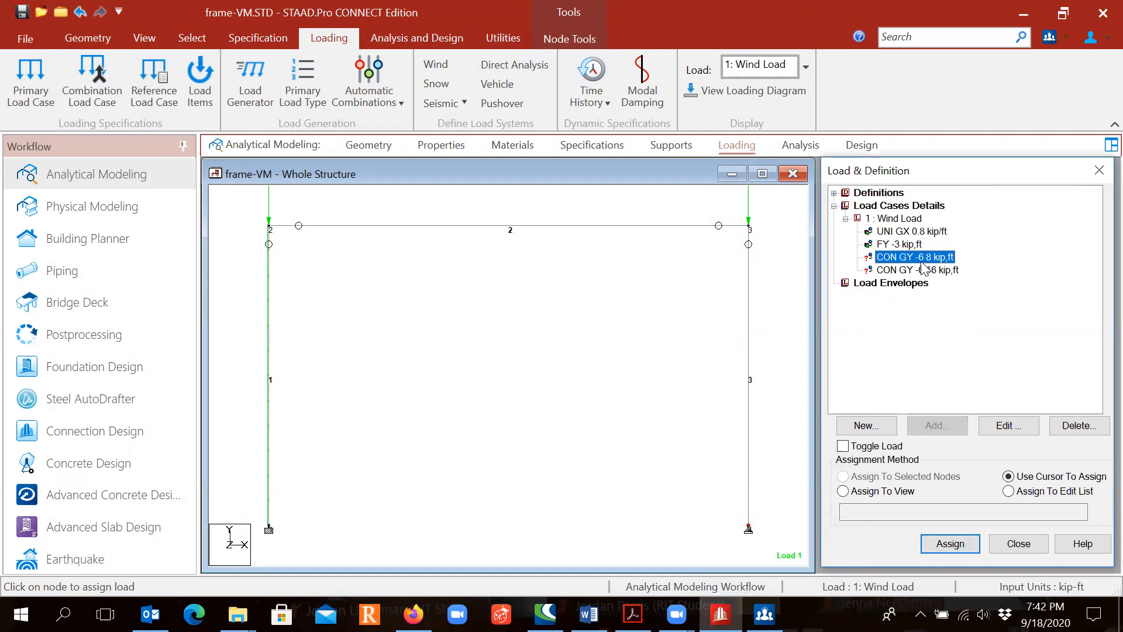
{"action": "left_click", "coordinate": [1036, 476]}
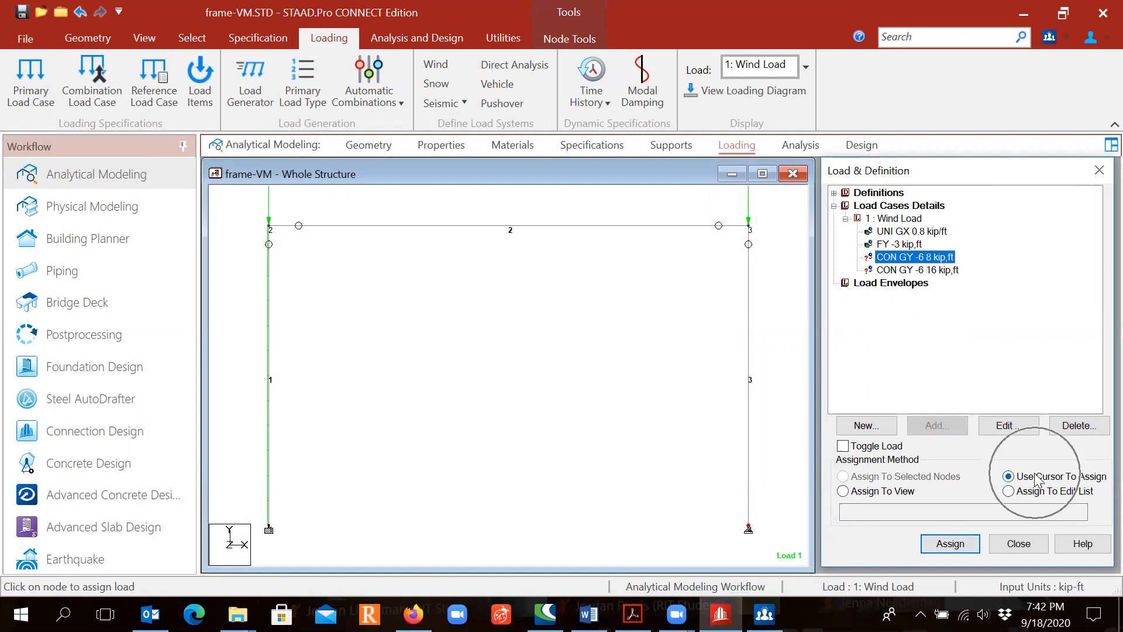
{"action": "left_click", "coordinate": [947, 543]}
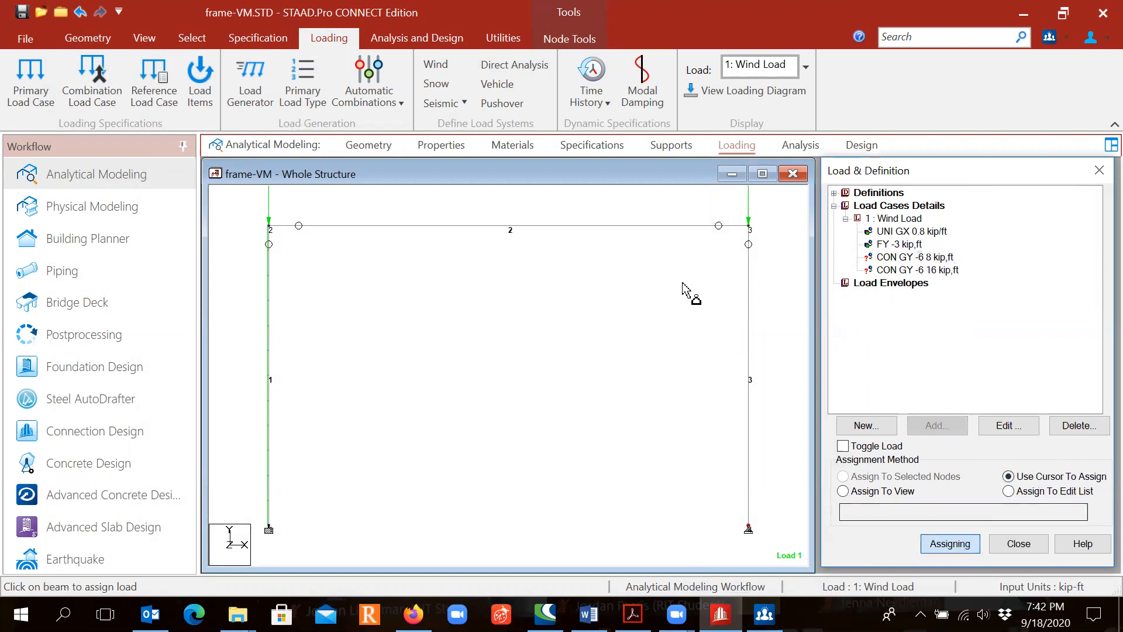
{"action": "left_click", "coordinate": [537, 231]}
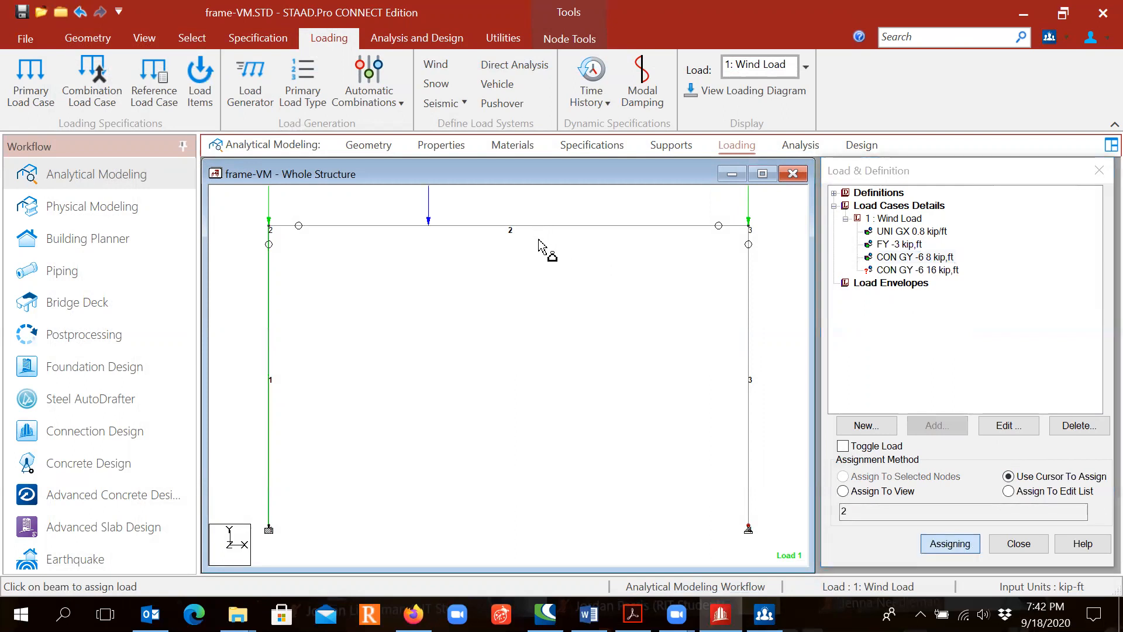
{"action": "key", "text": "Escape"}
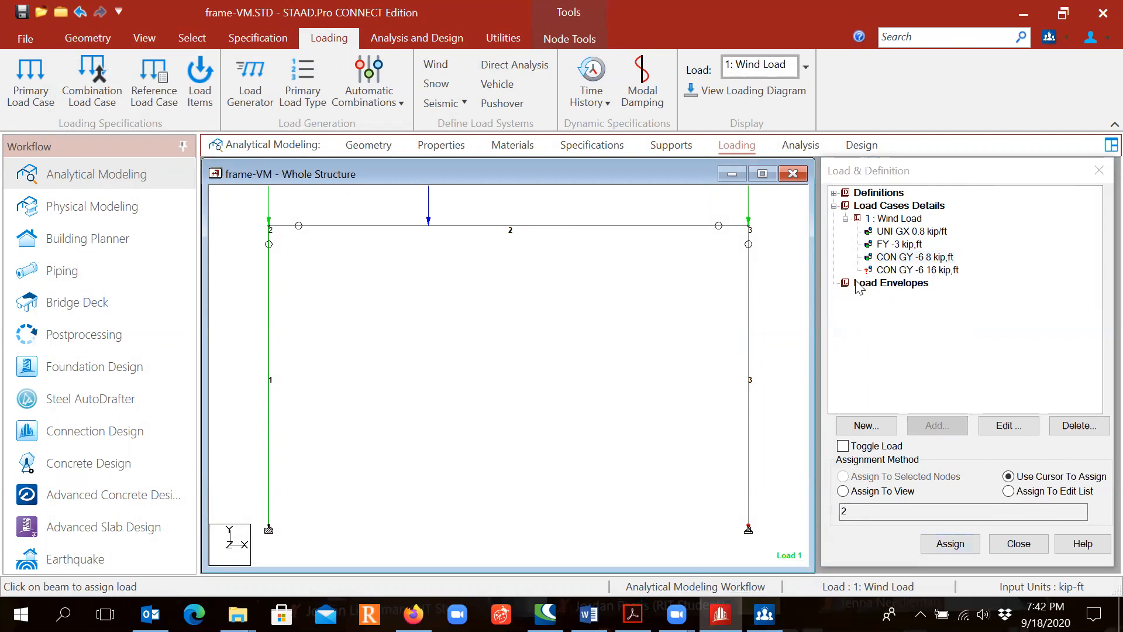
- Assign the -6 kip GY concentrated load at 16 ft to beam 2 using the cursor
{"action": "left_click", "coordinate": [906, 270]}
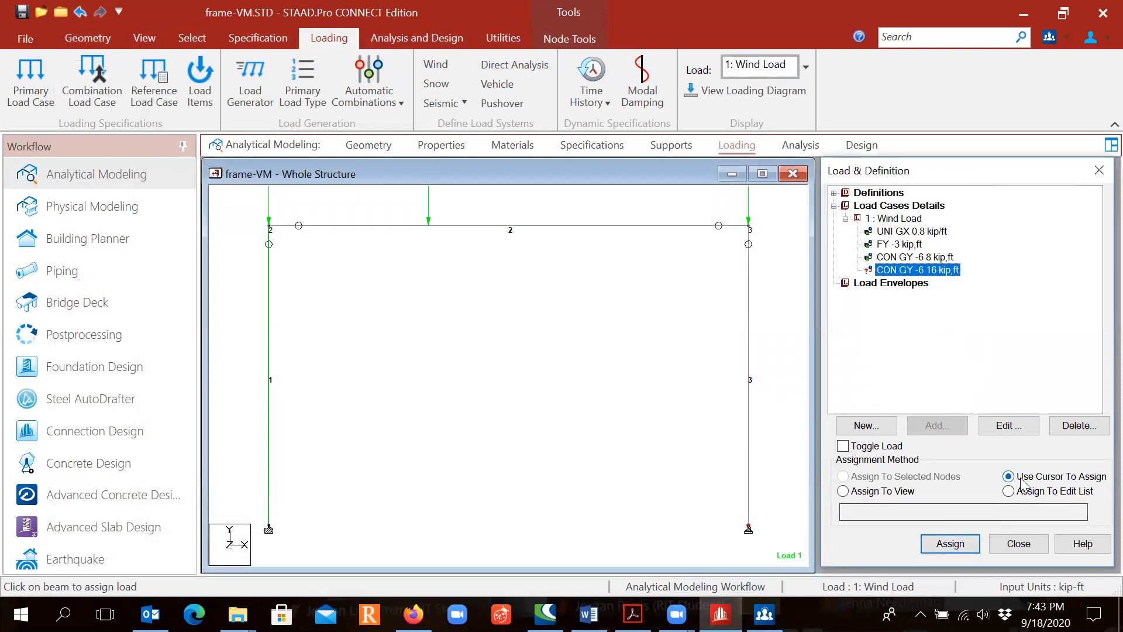
{"action": "left_click", "coordinate": [950, 543]}
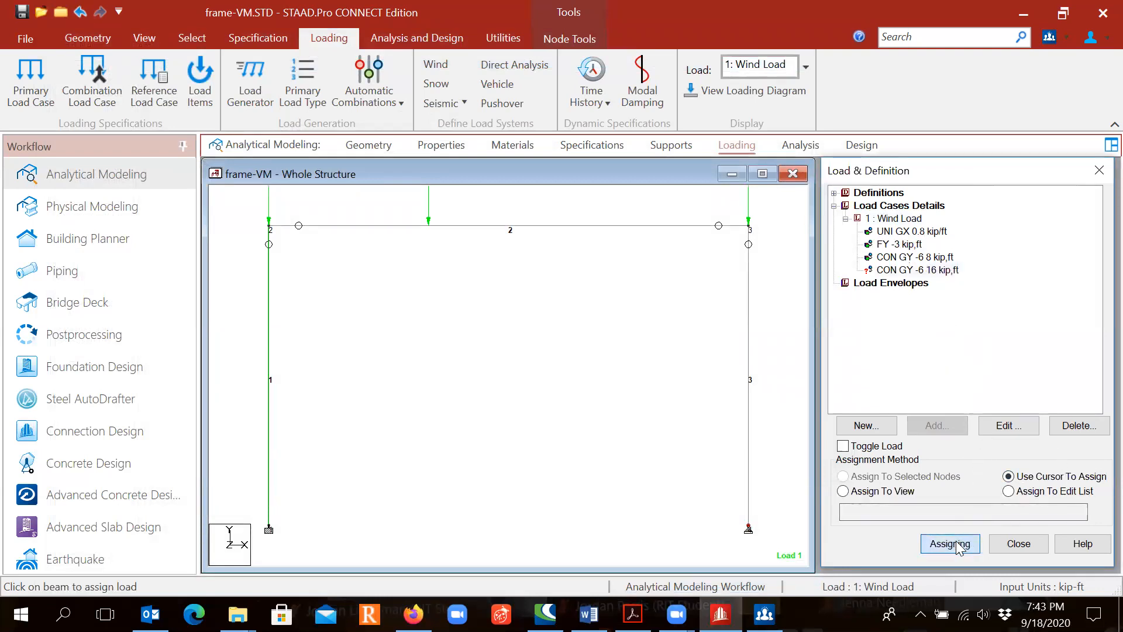
{"action": "left_click", "coordinate": [635, 228]}
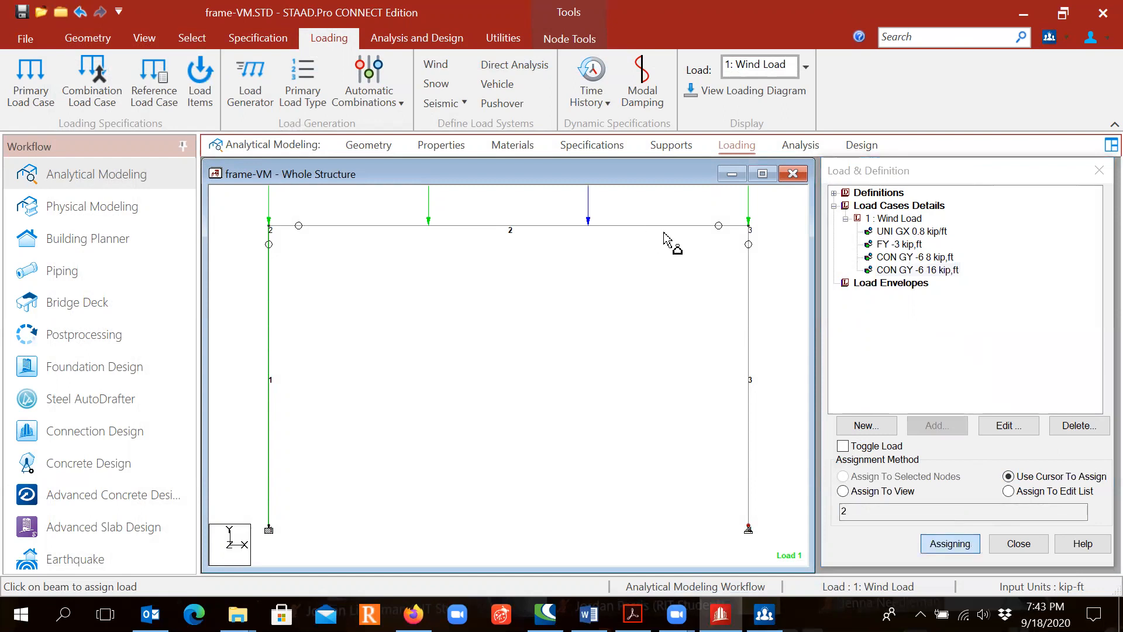
{"action": "key", "text": "Escape"}
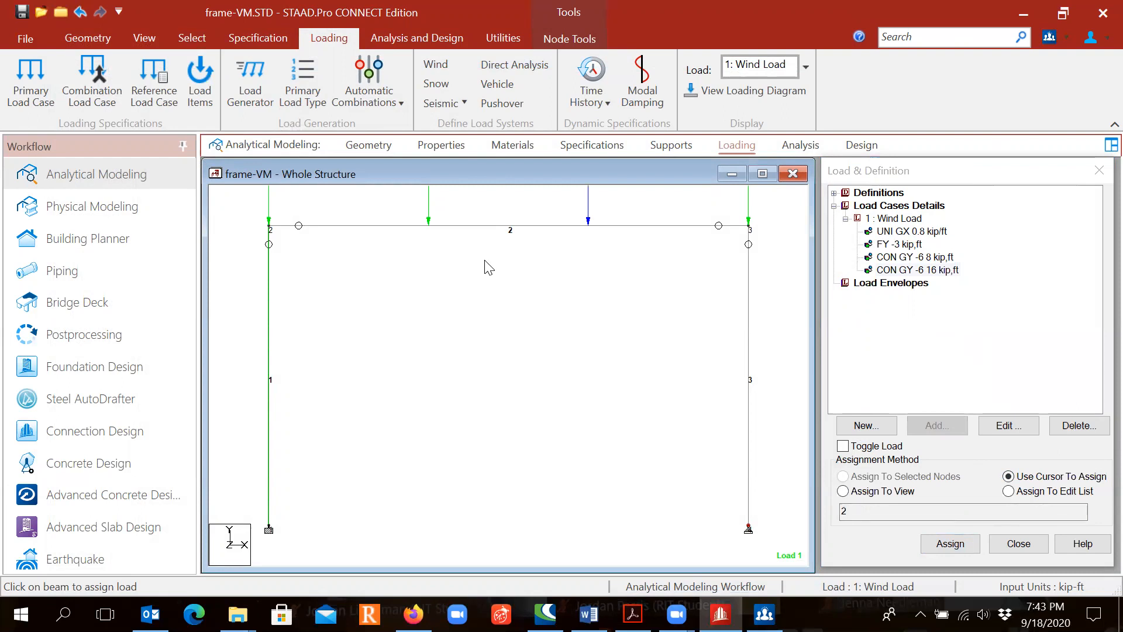
- Apply a distributed force display scale of 40 kN/m per ft to the structure diagram
{"action": "scroll", "coordinate": [491, 272], "scroll_direction": "down", "scroll_amount": 3}
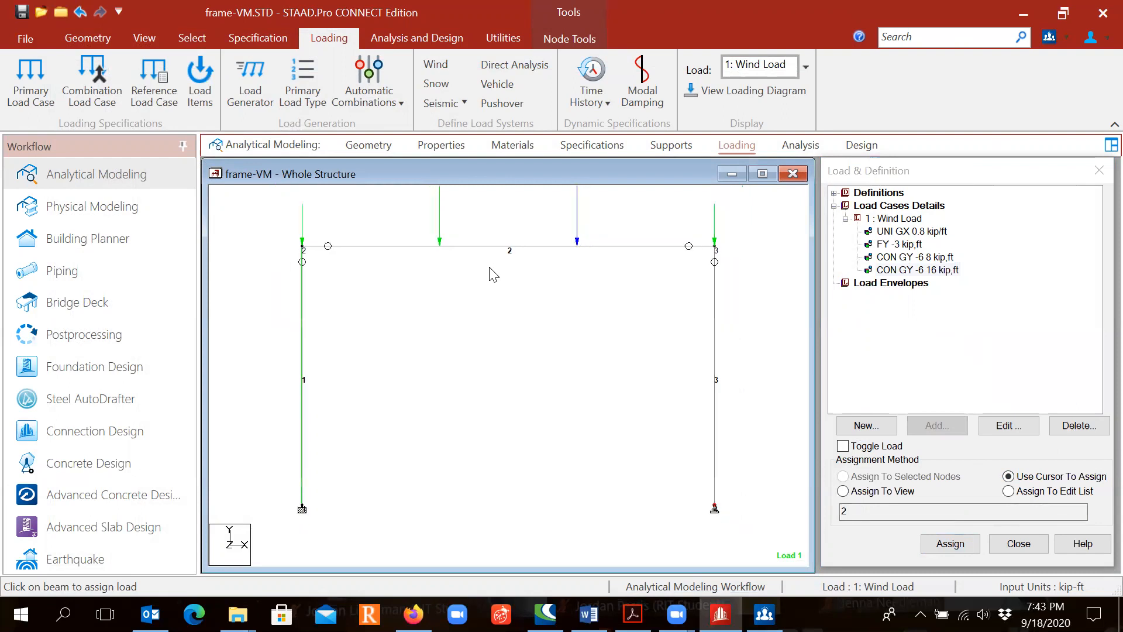
{"action": "scroll", "coordinate": [492, 276], "scroll_direction": "down", "scroll_amount": 1}
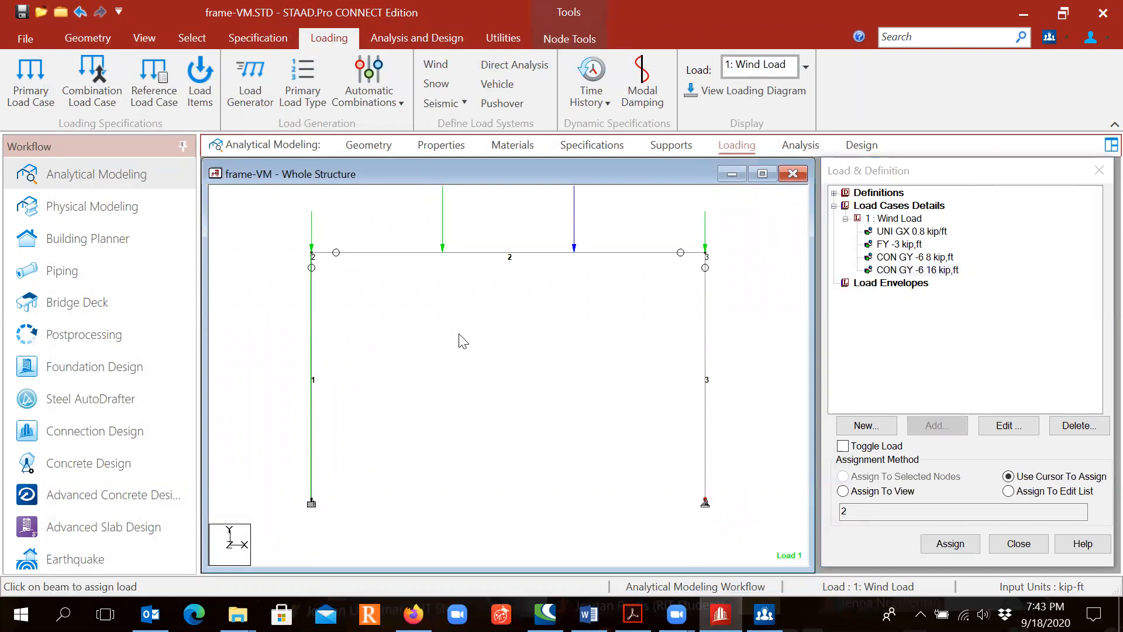
{"action": "right_click", "coordinate": [474, 345]}
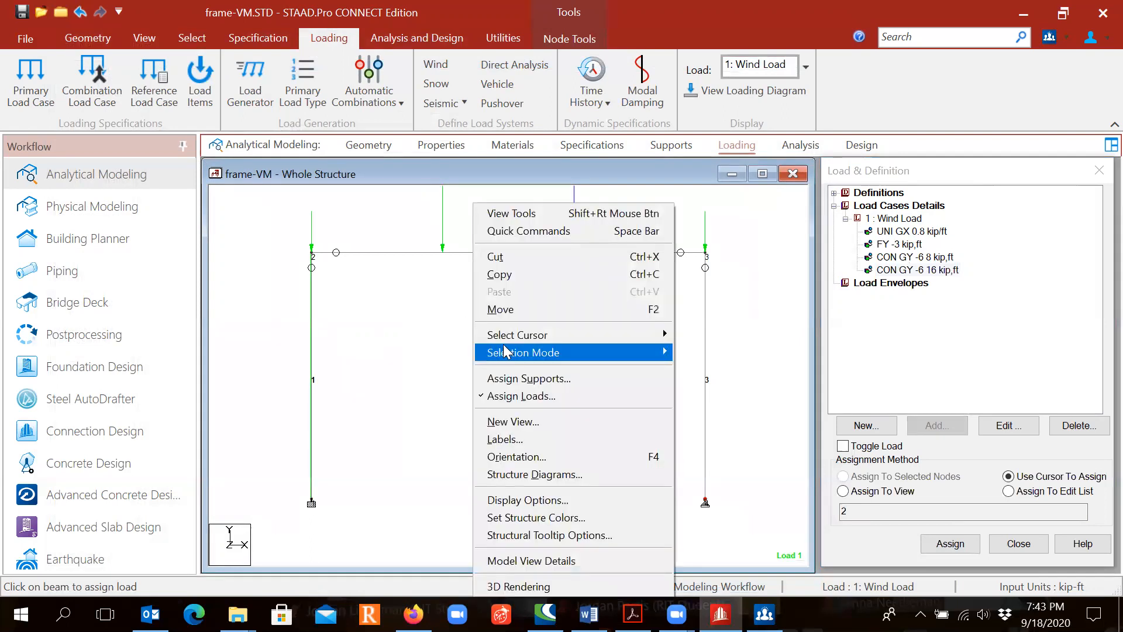
{"action": "left_click", "coordinate": [537, 437]}
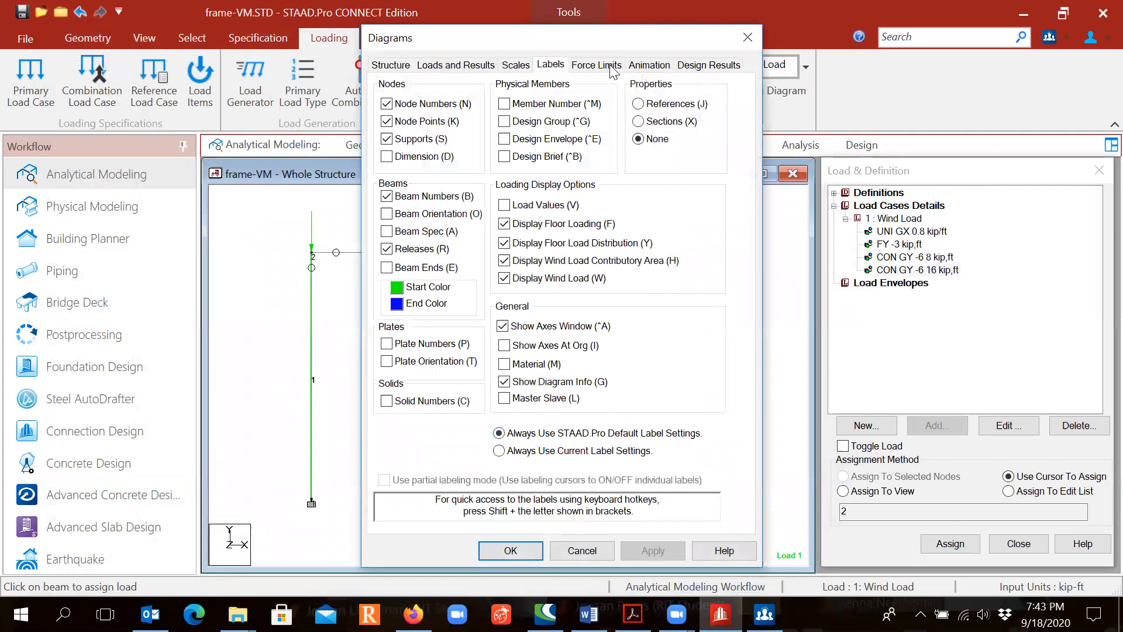
{"action": "left_click", "coordinate": [516, 65]}
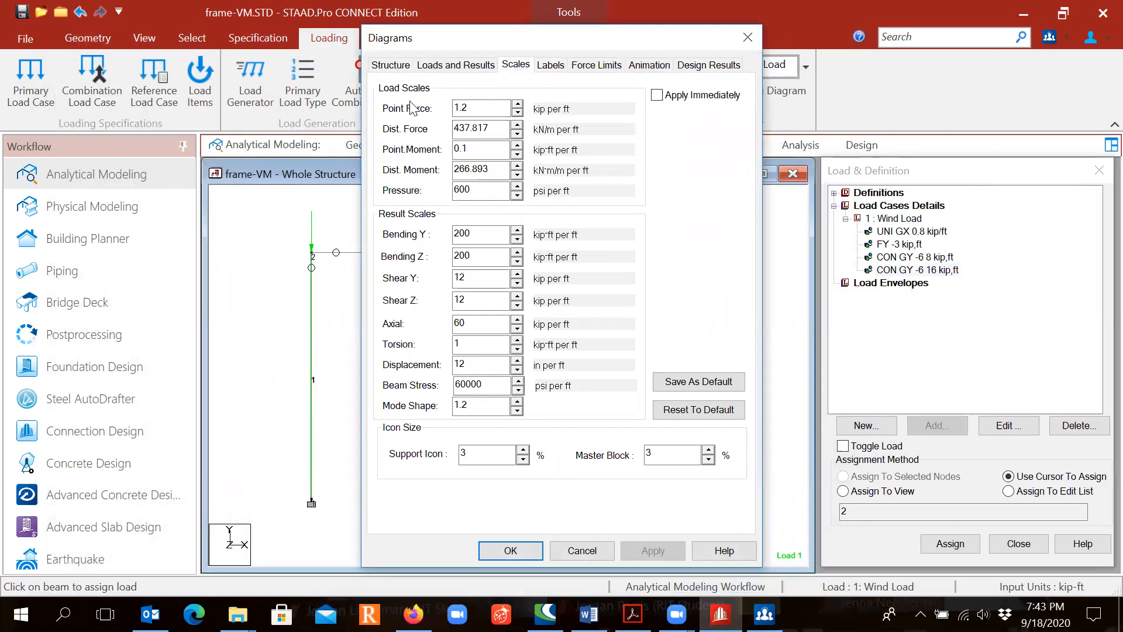
{"action": "key", "text": "ctrl"}
{"action": "left_click_drag", "start_coordinate": [501, 128], "coordinate": [448, 136]}
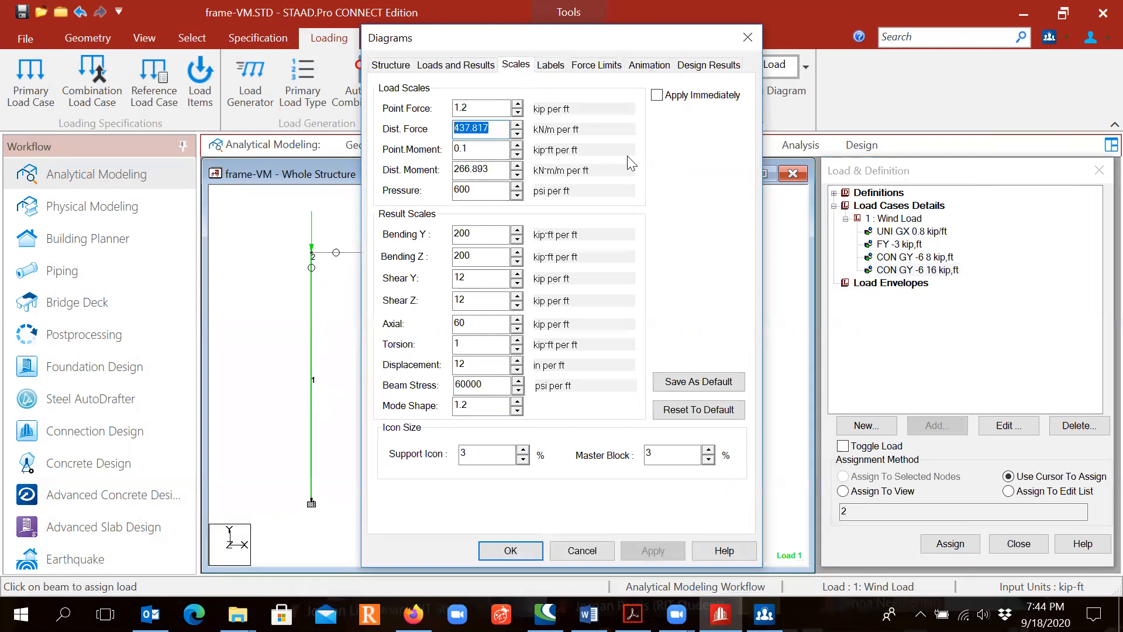
{"action": "type", "text": "40"}
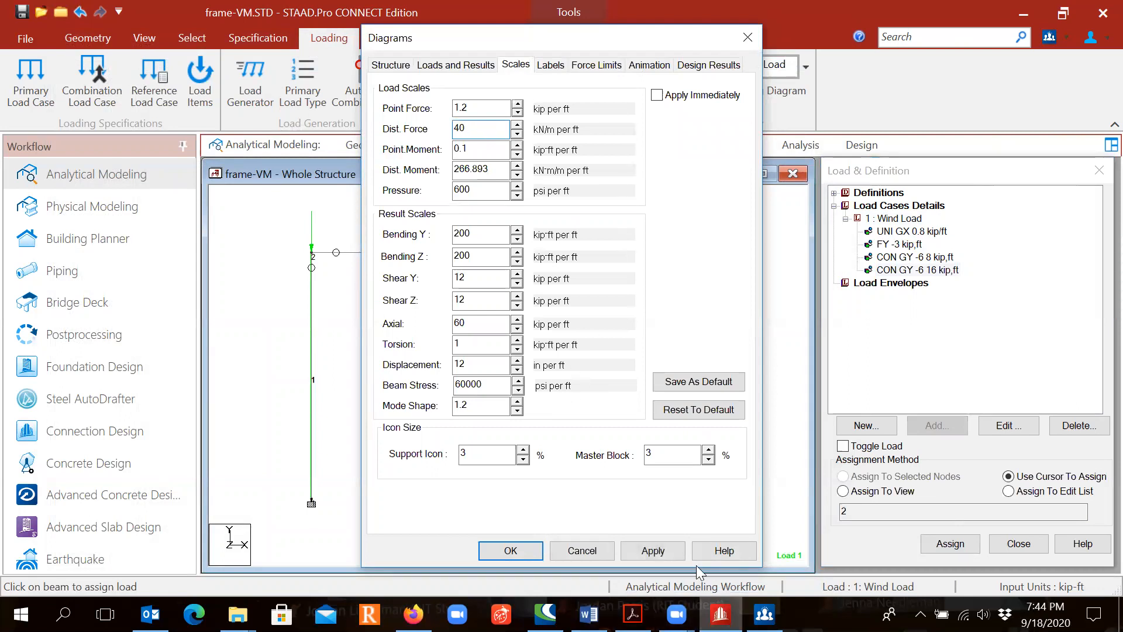
{"action": "left_click", "coordinate": [653, 551]}
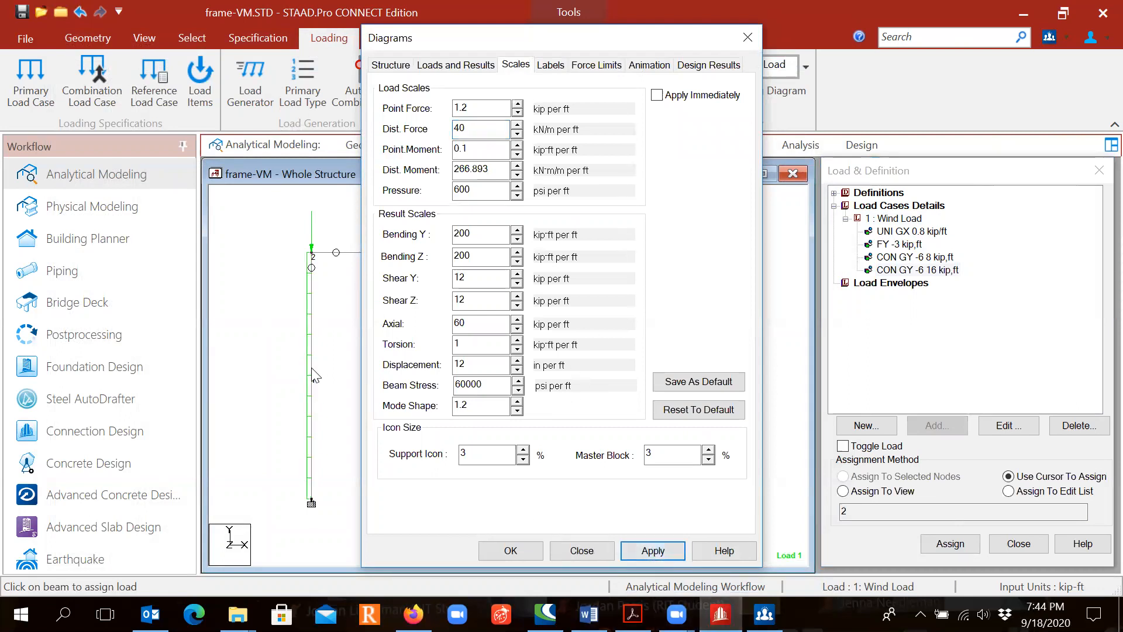
- Set the distributed force display scale to 5 kN/m per ft and accept the diagram settings
{"action": "double_click", "coordinate": [478, 128]}
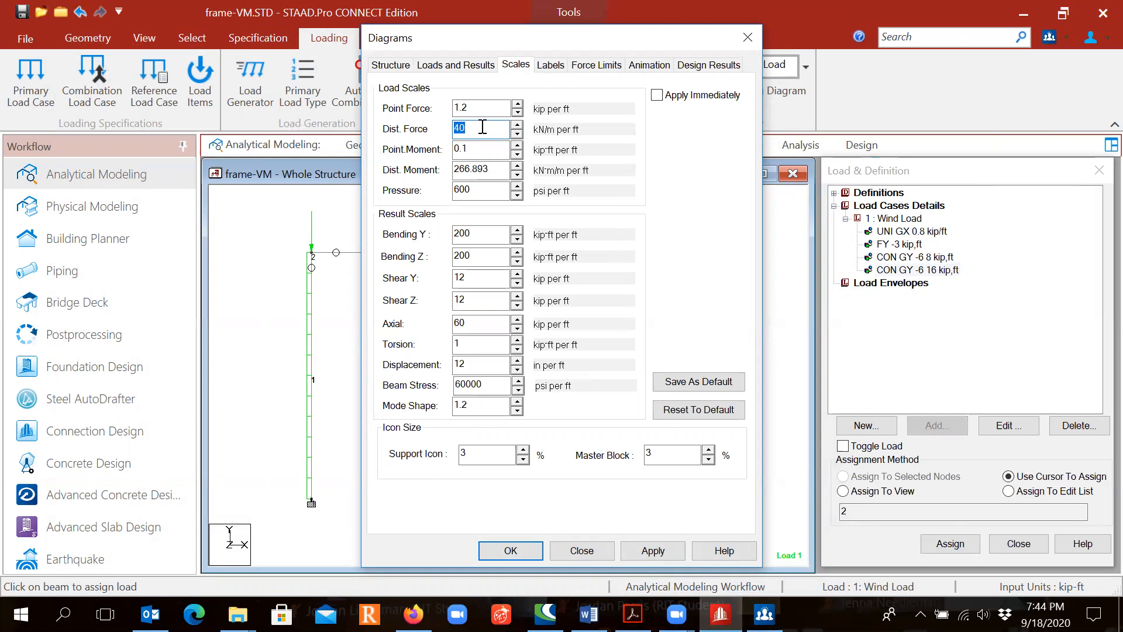
{"action": "type", "text": "5"}
{"action": "left_click", "coordinate": [672, 558]}
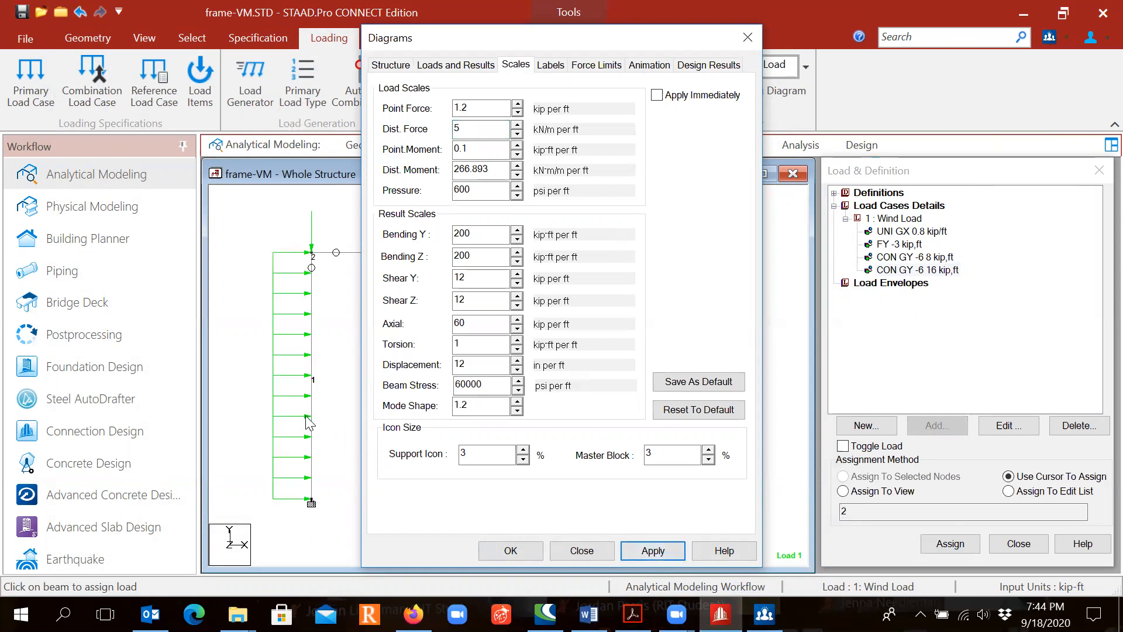
{"action": "left_click", "coordinate": [510, 551]}
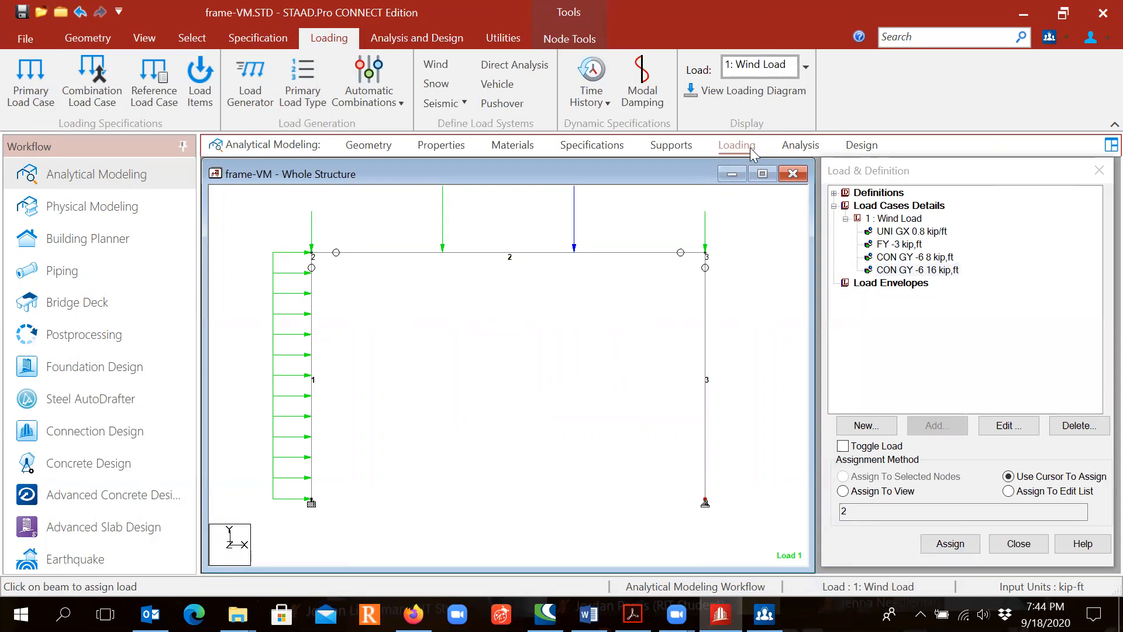
- Add a Perform Analysis command with the No Print option to the analysis commands
{"action": "left_click", "coordinate": [798, 147]}
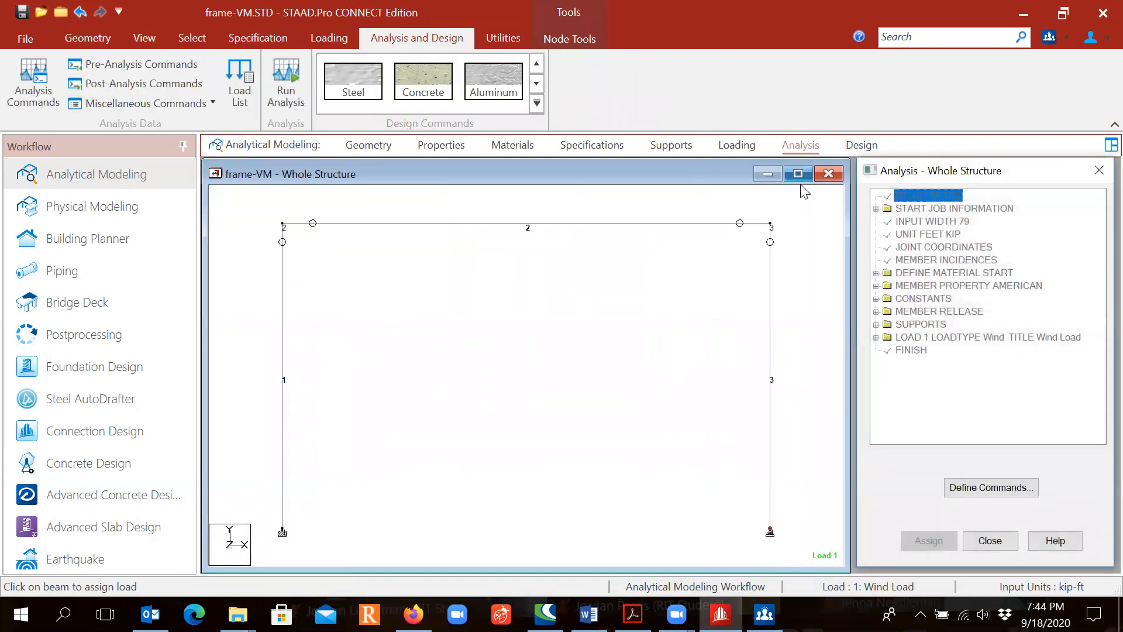
{"action": "left_click", "coordinate": [976, 490]}
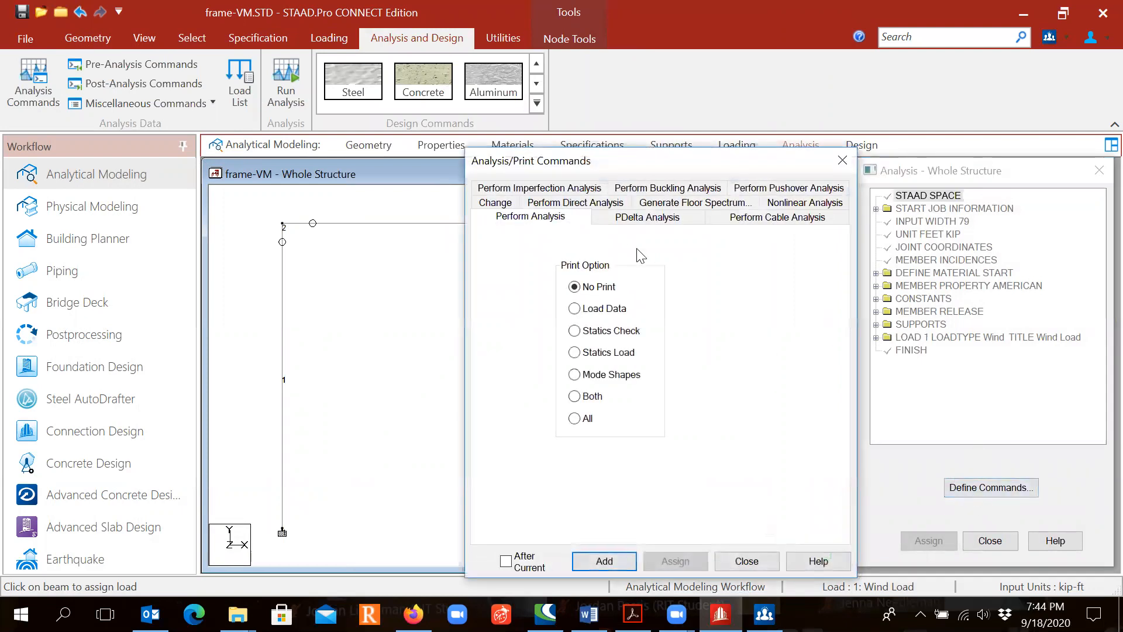
{"action": "left_click_drag", "start_coordinate": [644, 159], "coordinate": [534, 103]}
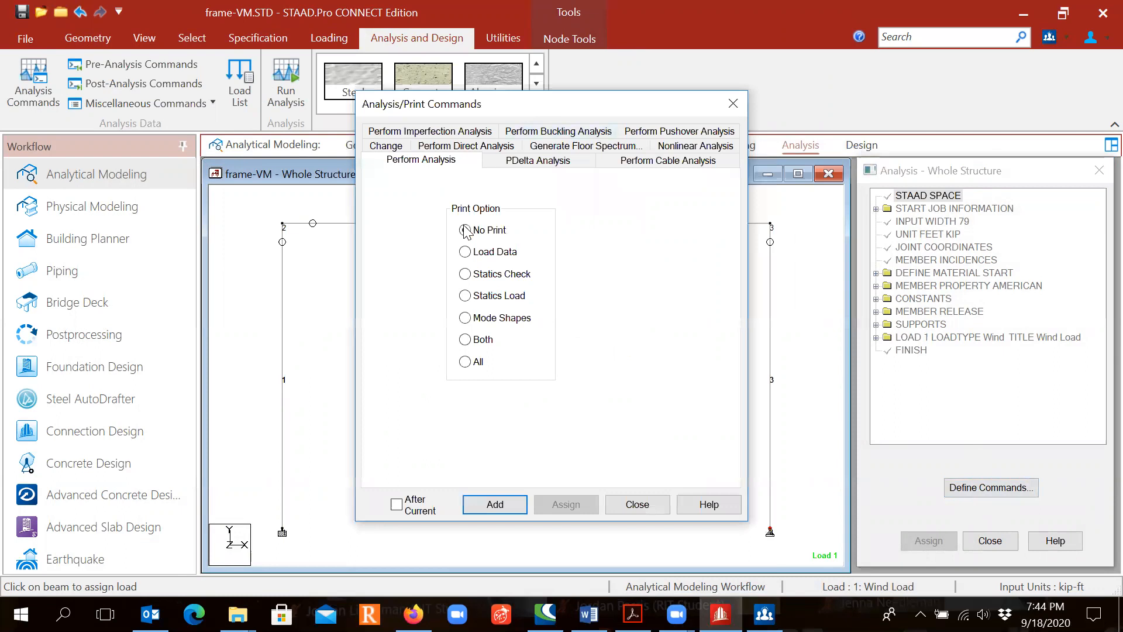
{"action": "left_click", "coordinate": [497, 504]}
{"action": "key", "text": "ctrl"}
{"action": "key", "text": "ctrl"}
{"action": "key", "text": "ctrl"}
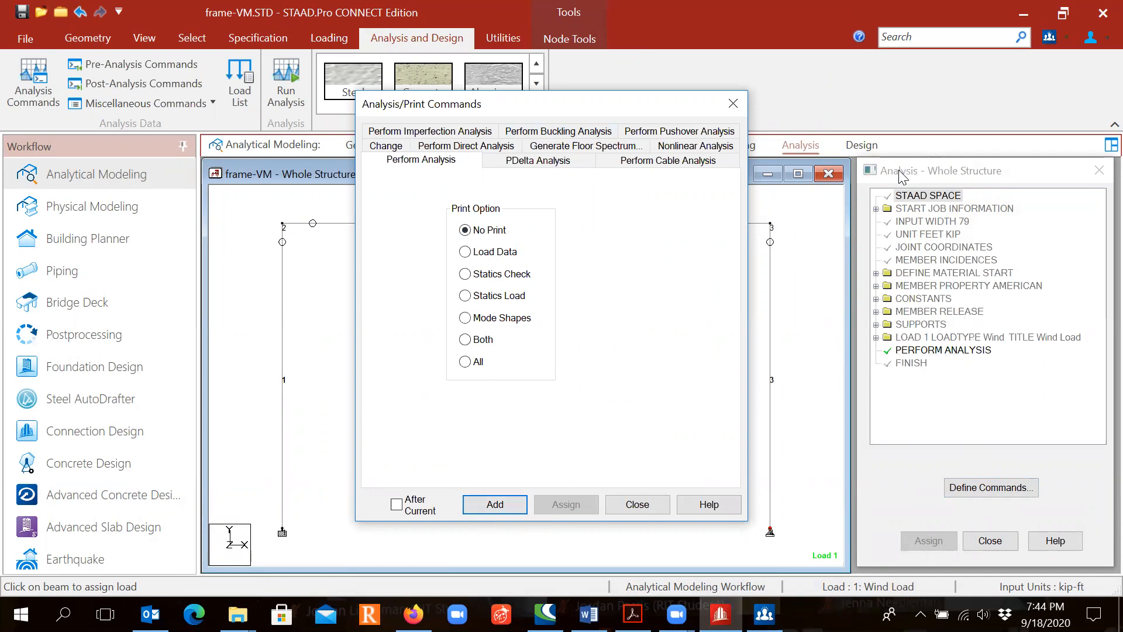
{"action": "left_click", "coordinate": [648, 507]}
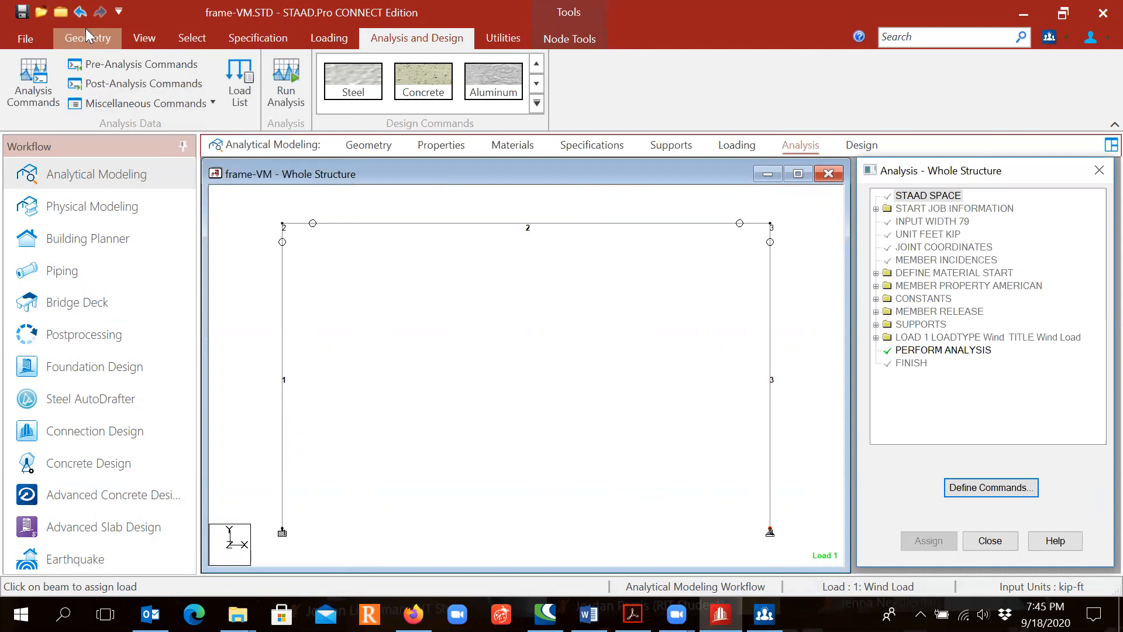
- Save the modified frame model and run the analysis
{"action": "left_click", "coordinate": [24, 12]}
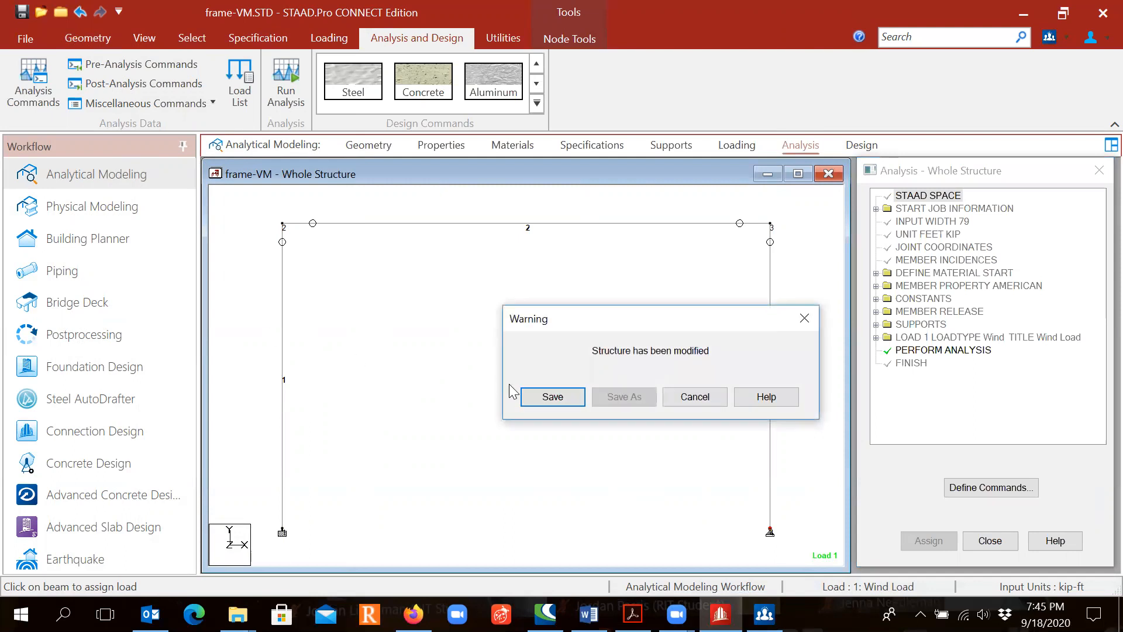
{"action": "left_click", "coordinate": [550, 397]}
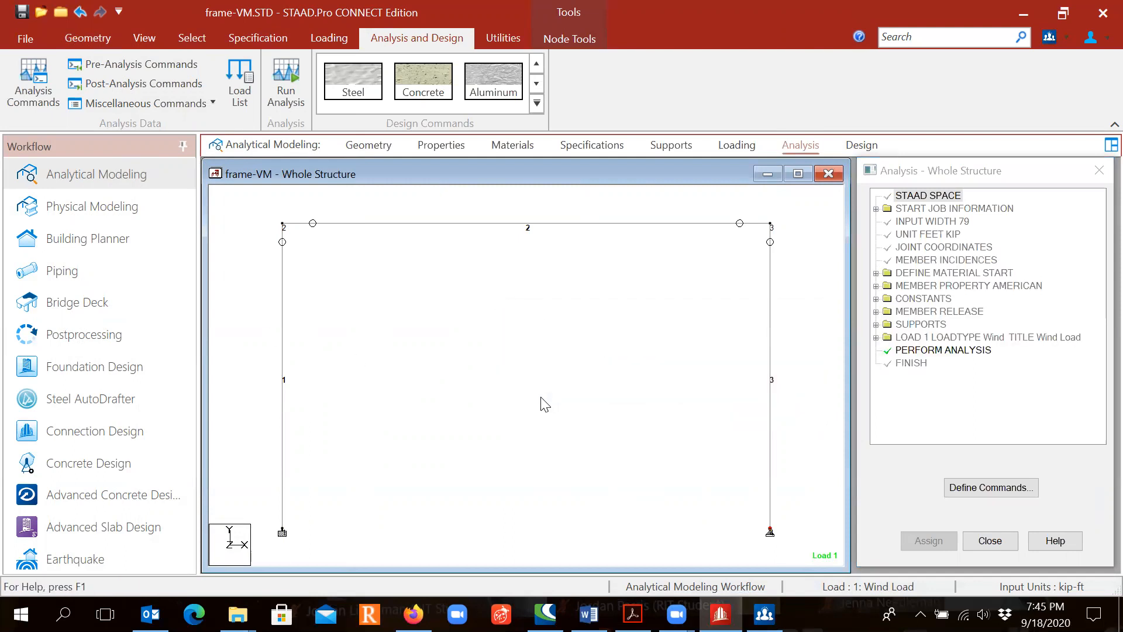
{"action": "left_click", "coordinate": [283, 103]}
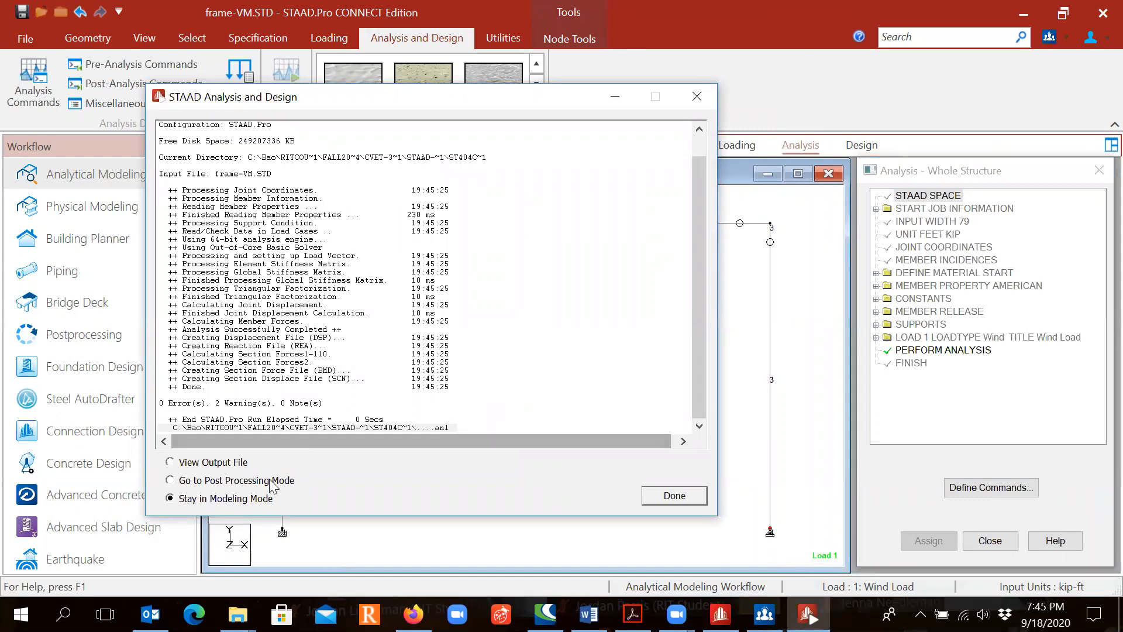
- Go to Post Processing Mode from the analysis run and accept the results setup with the Wind Load case selected
{"action": "left_click", "coordinate": [181, 485]}
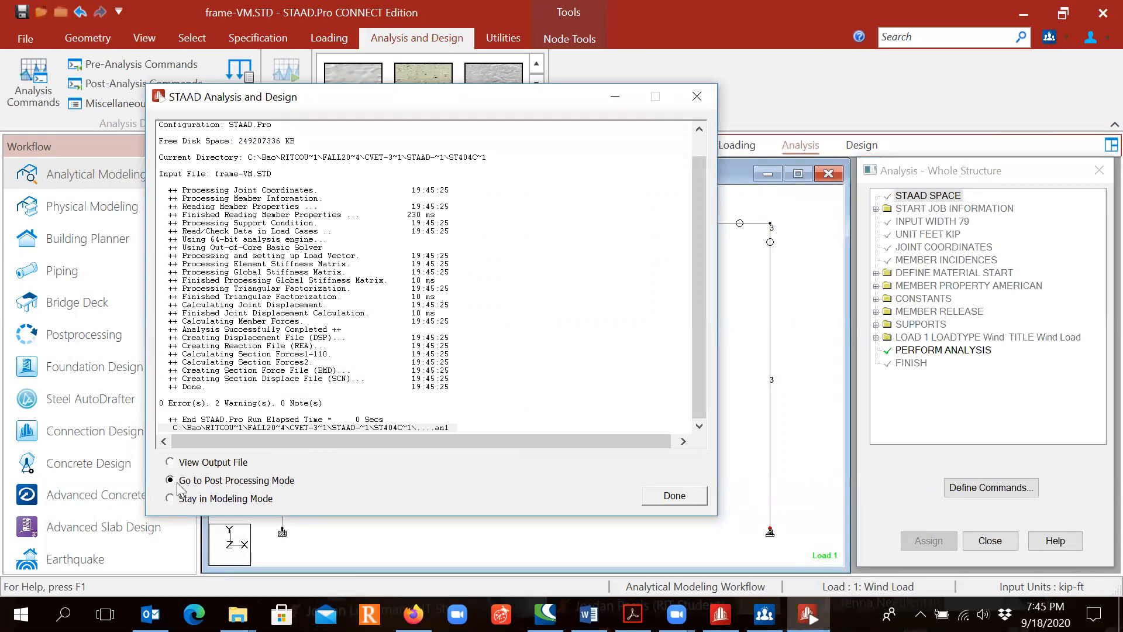
{"action": "left_click", "coordinate": [180, 487]}
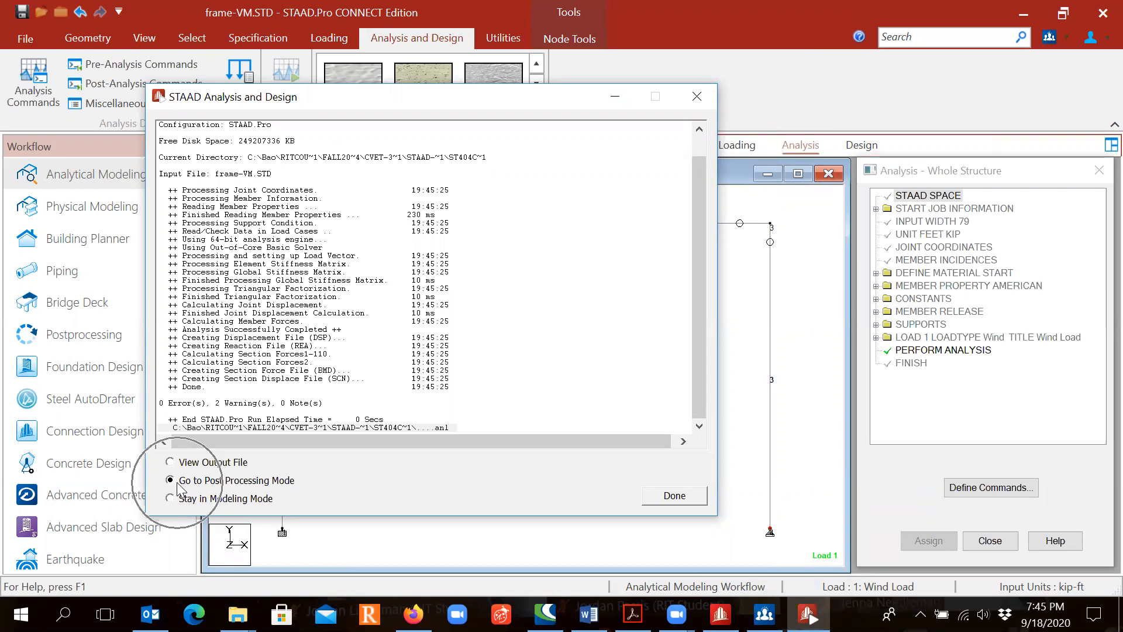
{"action": "left_click", "coordinate": [182, 487]}
{"action": "left_click", "coordinate": [182, 487]}
{"action": "left_click", "coordinate": [178, 483]}
{"action": "left_click", "coordinate": [178, 483]}
{"action": "left_click", "coordinate": [179, 481]}
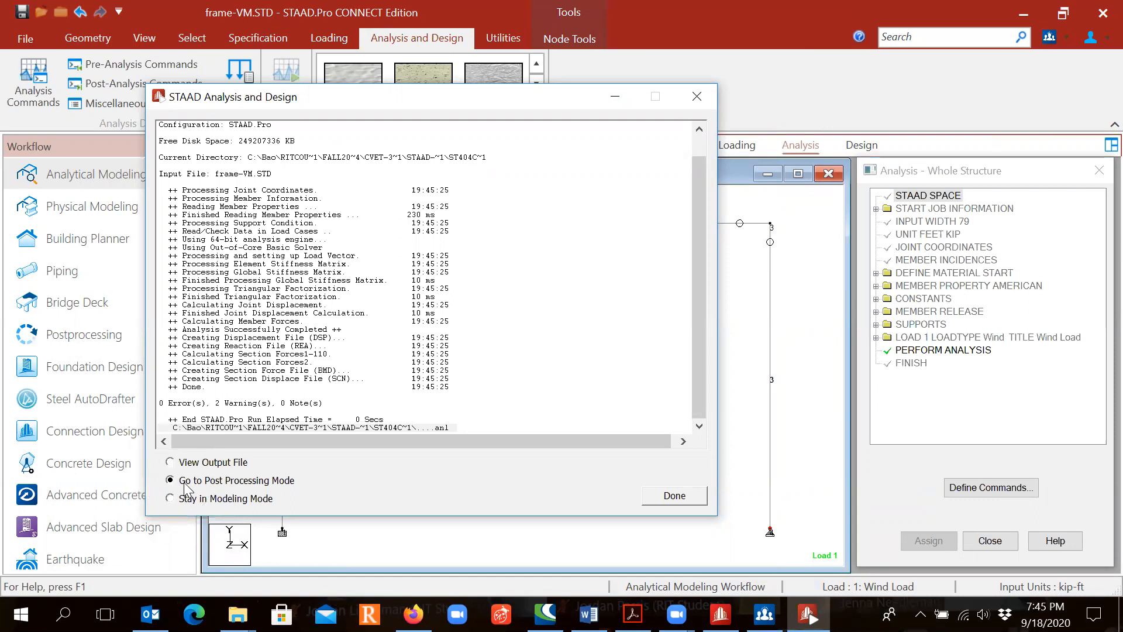
{"action": "left_click", "coordinate": [674, 496]}
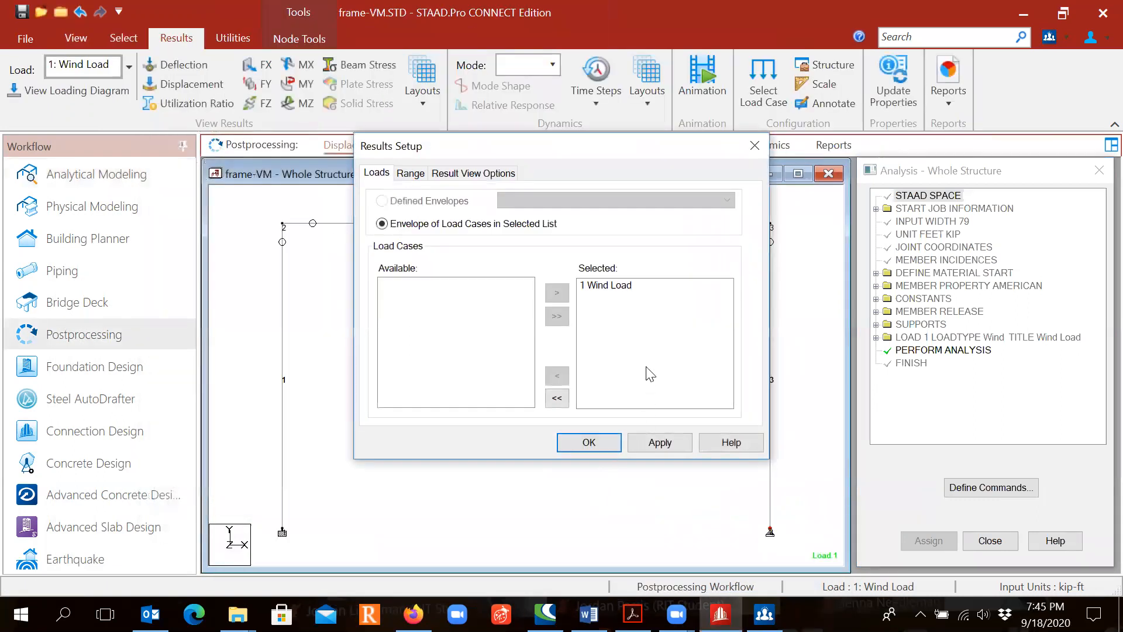
{"action": "left_click", "coordinate": [587, 443]}
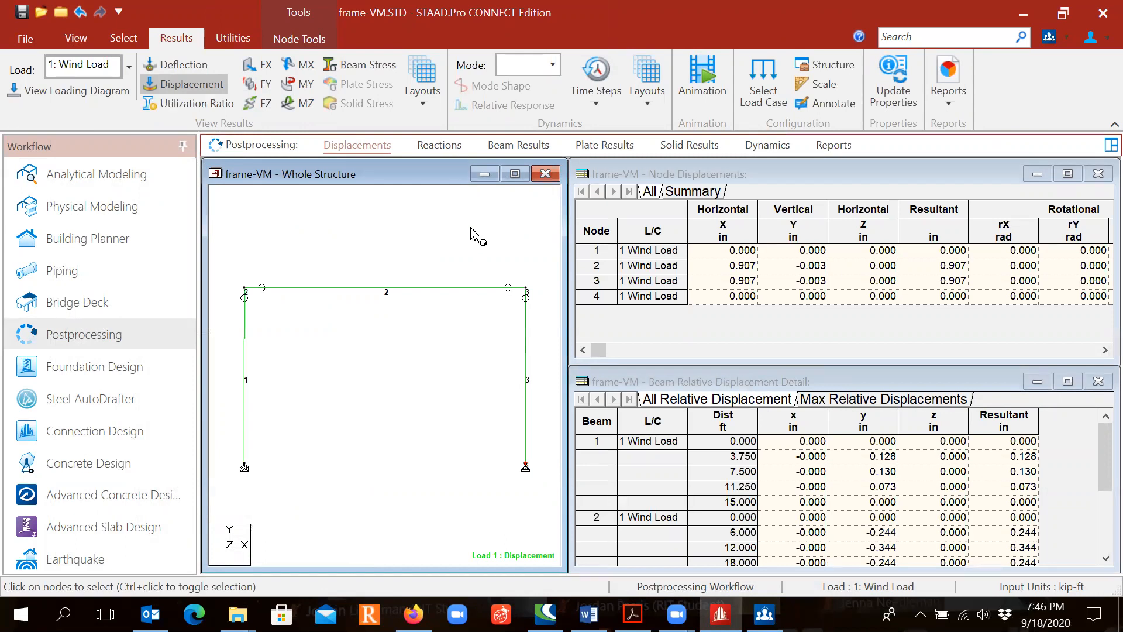
- Show the Bending Z diagram in the beam results and enlarge it in a maximized structure view
{"action": "left_click", "coordinate": [519, 145]}
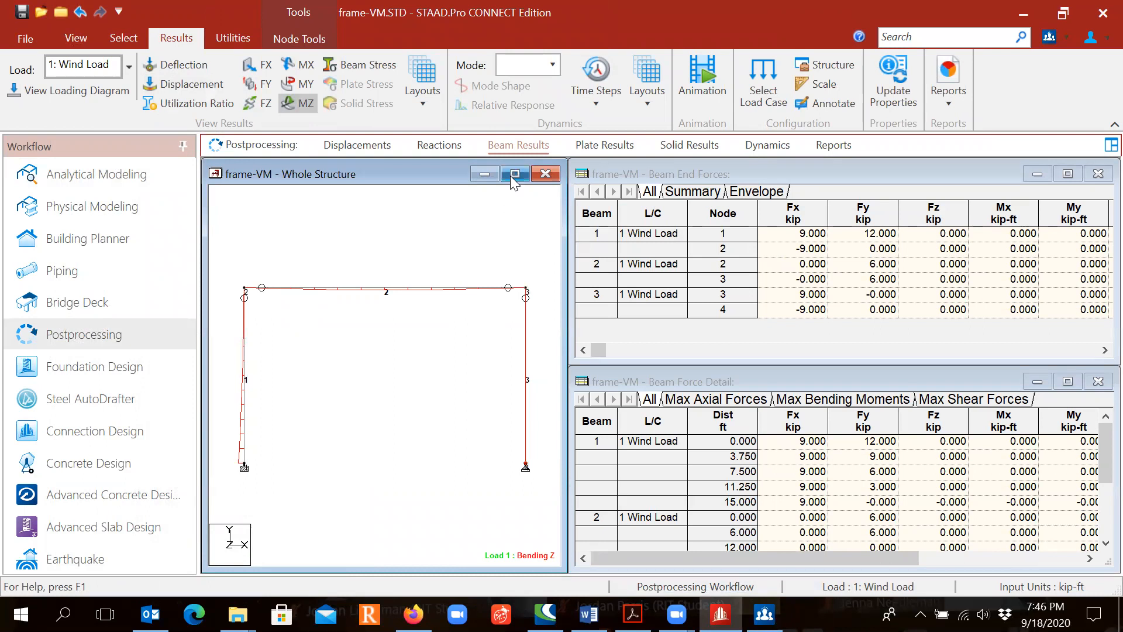
{"action": "left_click", "coordinate": [514, 176]}
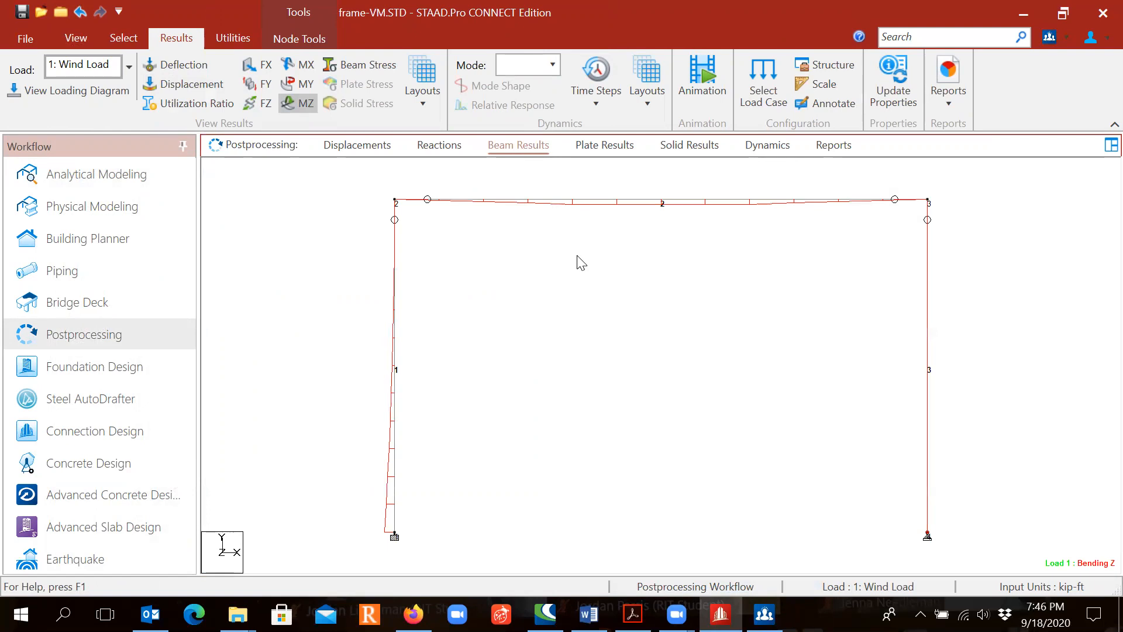
{"action": "scroll", "coordinate": [576, 271], "scroll_direction": "down", "scroll_amount": 1}
{"action": "scroll", "coordinate": [574, 273], "scroll_direction": "down", "scroll_amount": 1}
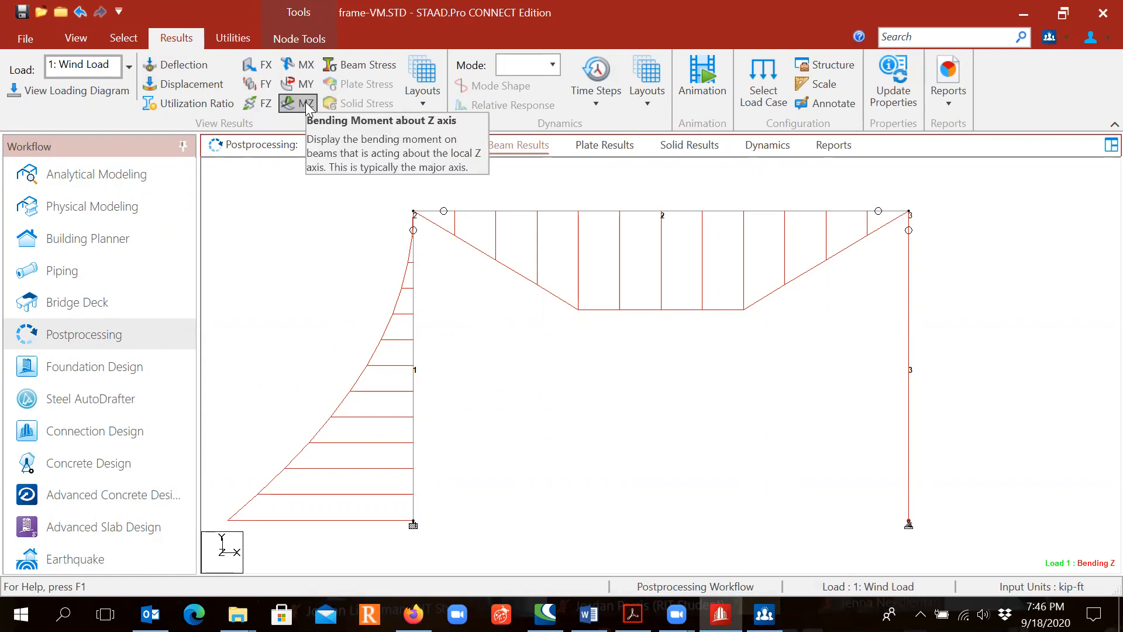
- Replace the MZ bending diagram with the FY shear diagram for the whole frame
{"action": "left_click", "coordinate": [263, 89]}
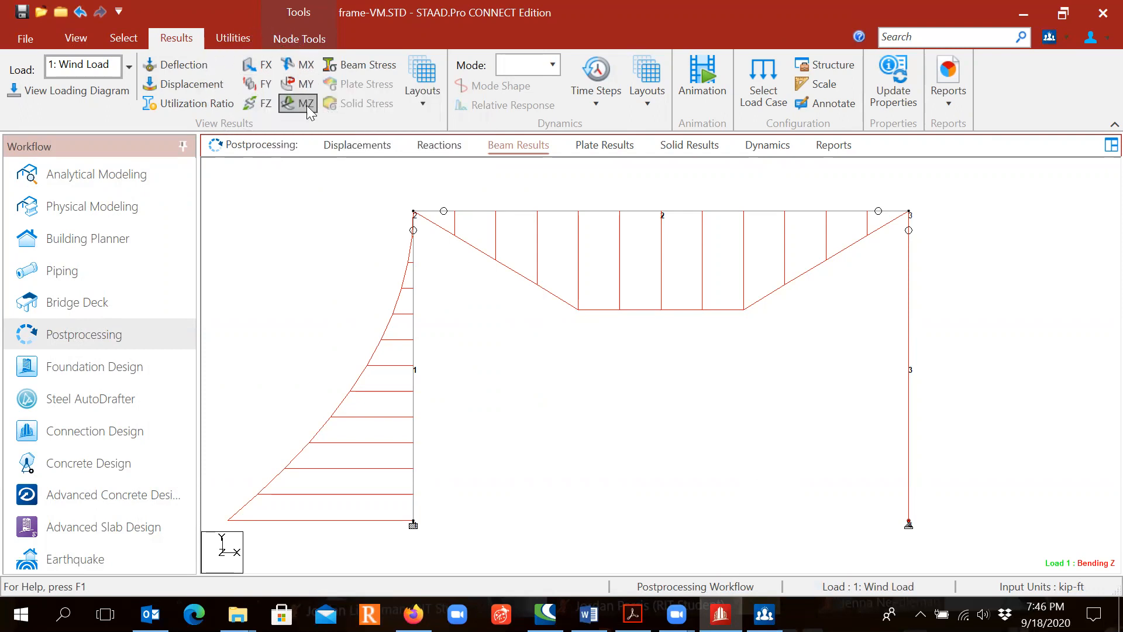
{"action": "left_click", "coordinate": [304, 105]}
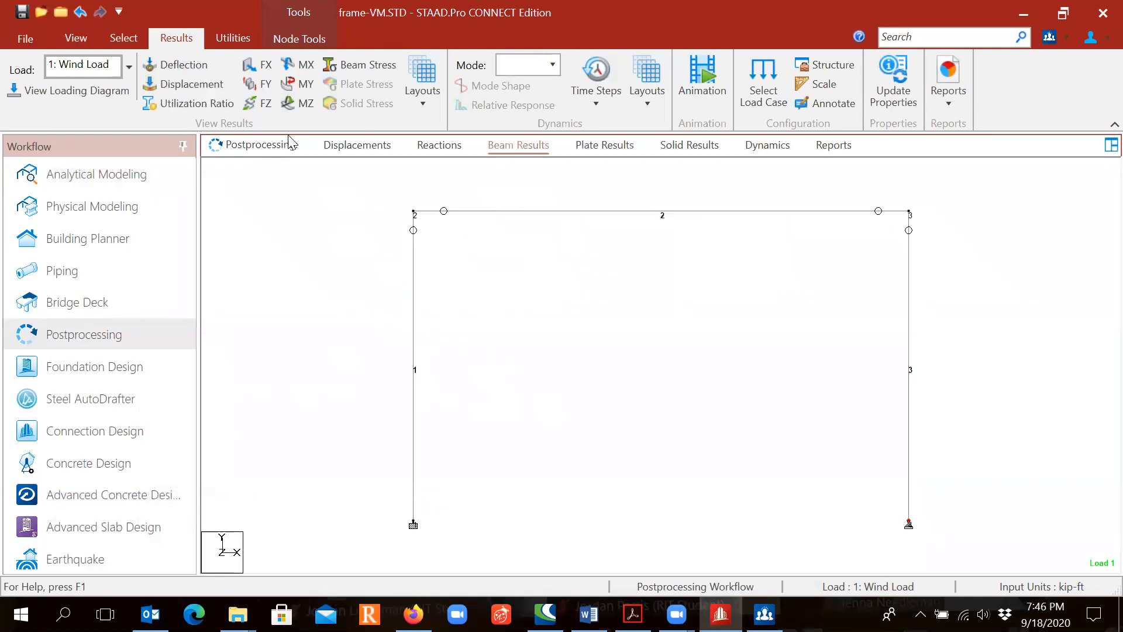
{"action": "left_click", "coordinate": [263, 90]}
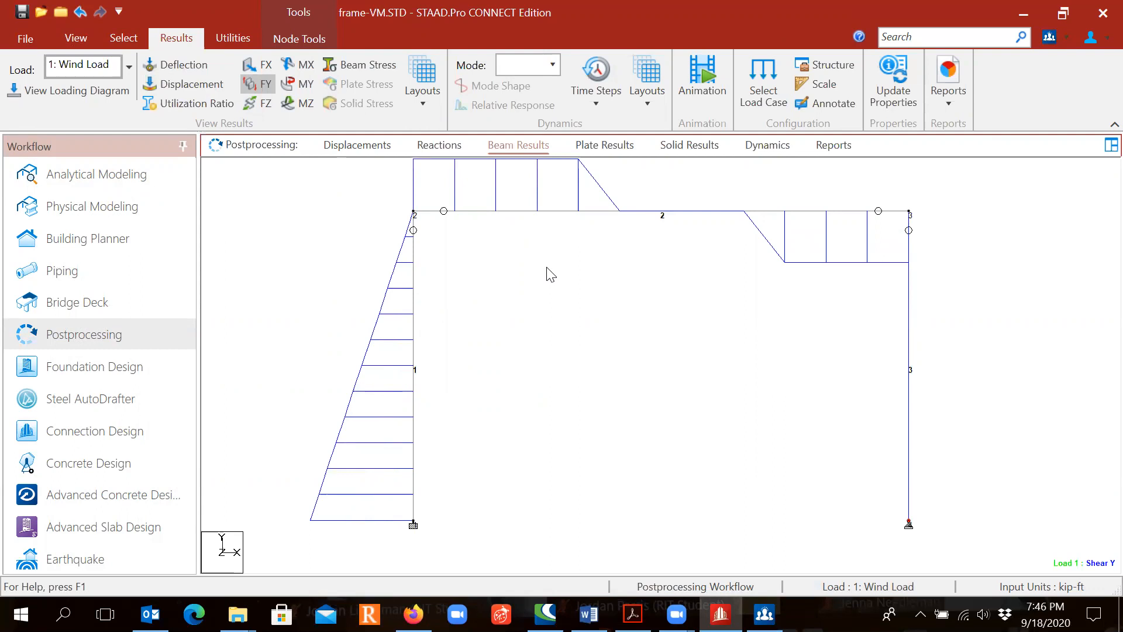
{"action": "scroll", "coordinate": [547, 267], "scroll_direction": "down", "scroll_amount": 2}
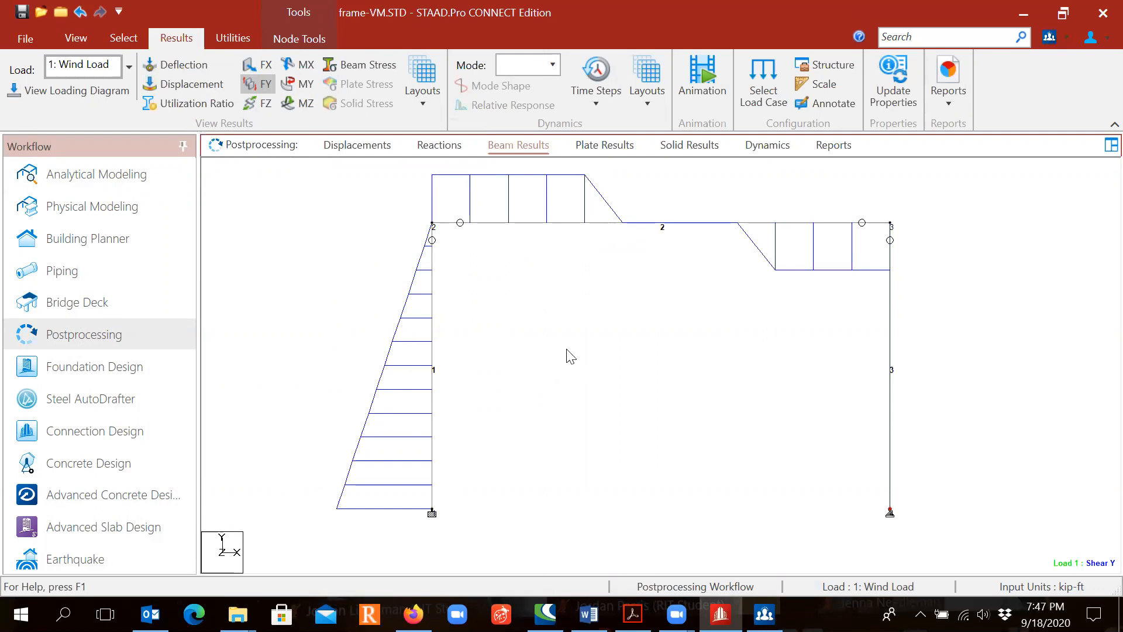
- Annotate the beam results with end and maximum values for both bending and shear
{"action": "left_click", "coordinate": [841, 104]}
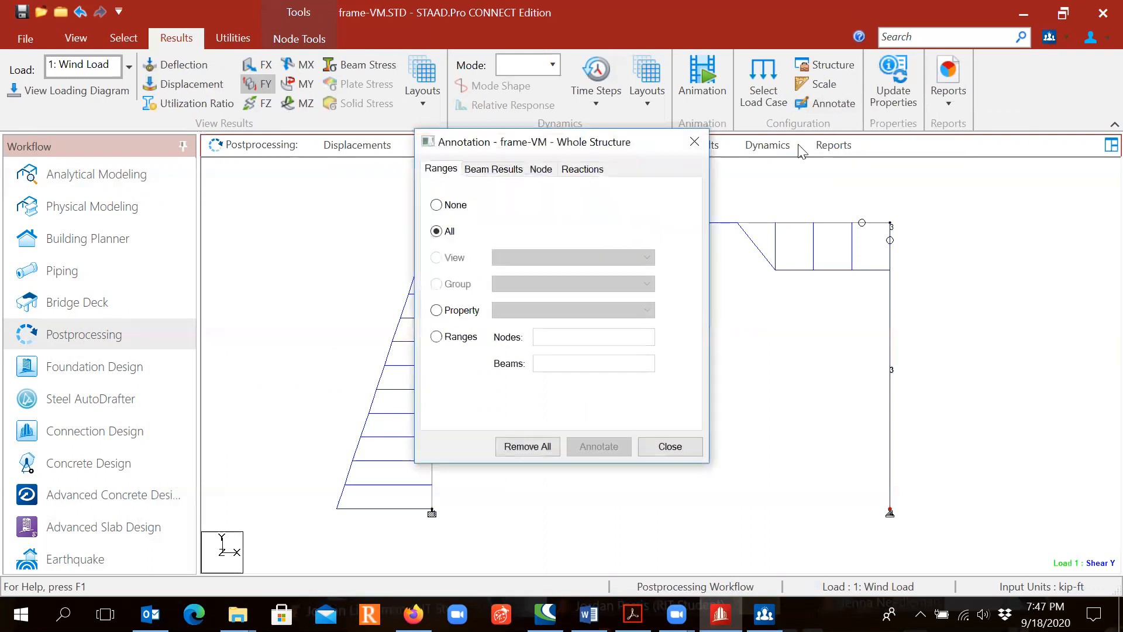
{"action": "left_click", "coordinate": [494, 169]}
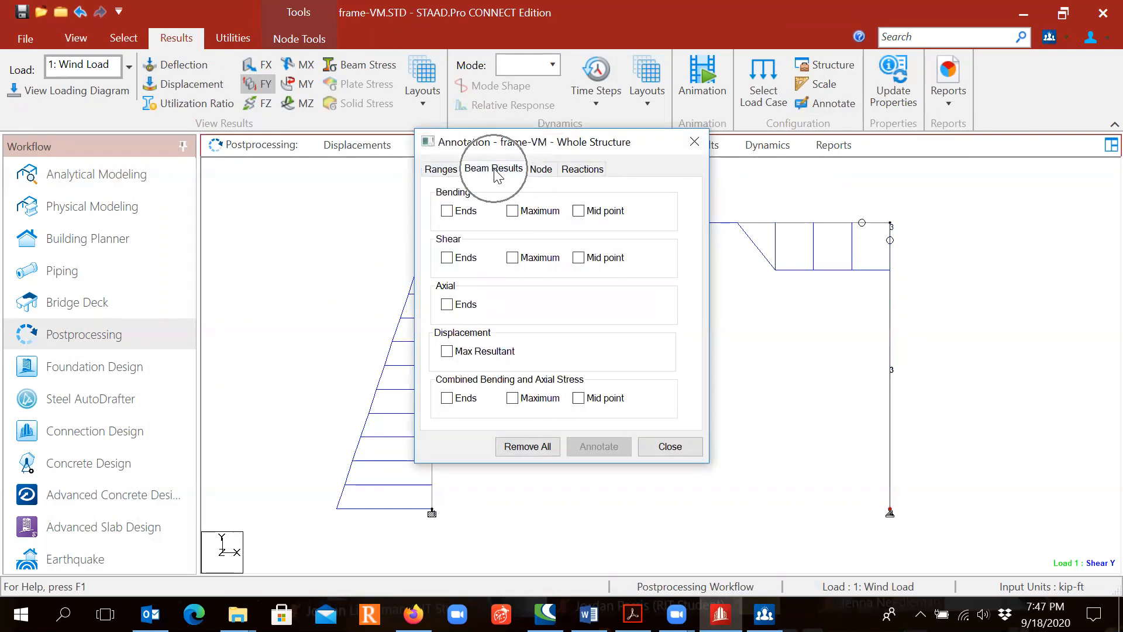
{"action": "left_click", "coordinate": [446, 211]}
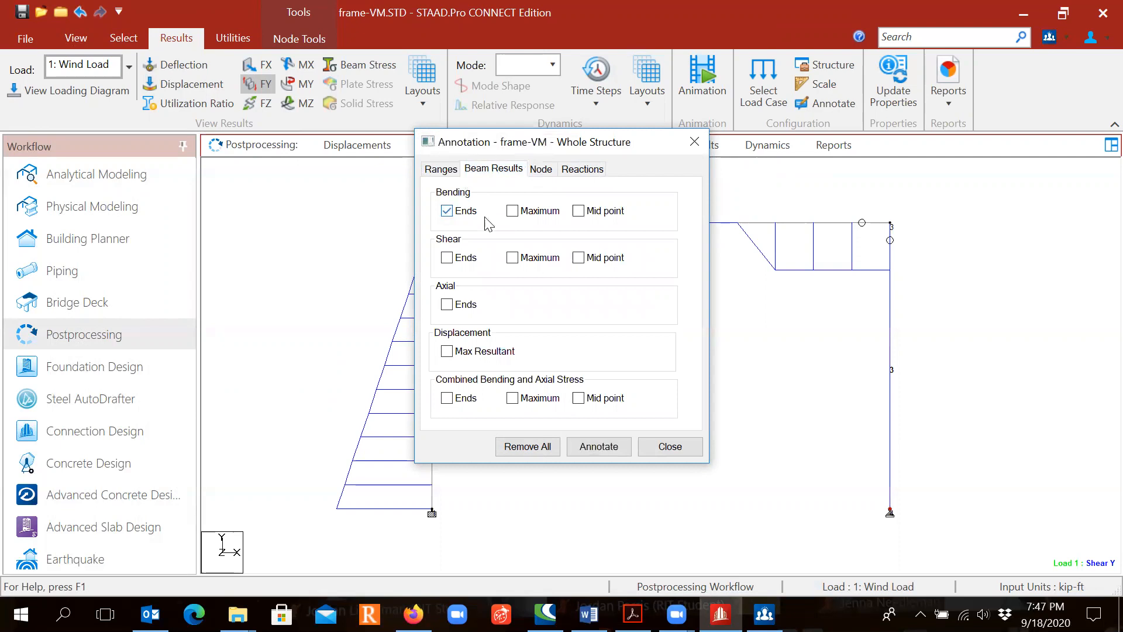
{"action": "left_click", "coordinate": [513, 211]}
{"action": "left_click", "coordinate": [448, 258]}
{"action": "left_click", "coordinate": [512, 258]}
{"action": "left_click", "coordinate": [605, 447]}
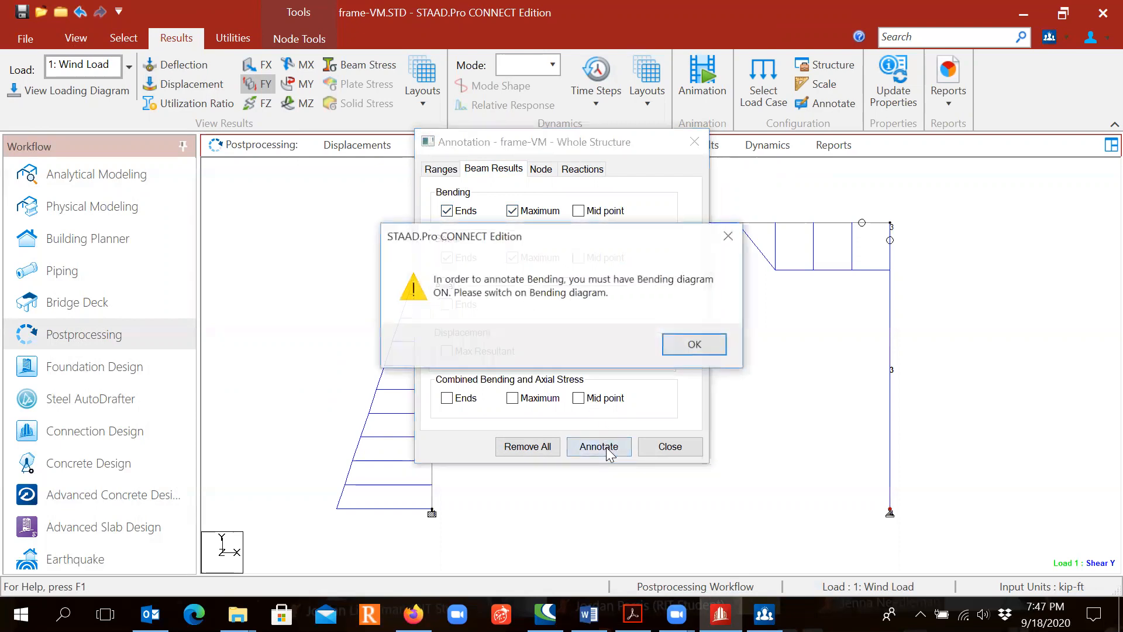
{"action": "left_click", "coordinate": [696, 345]}
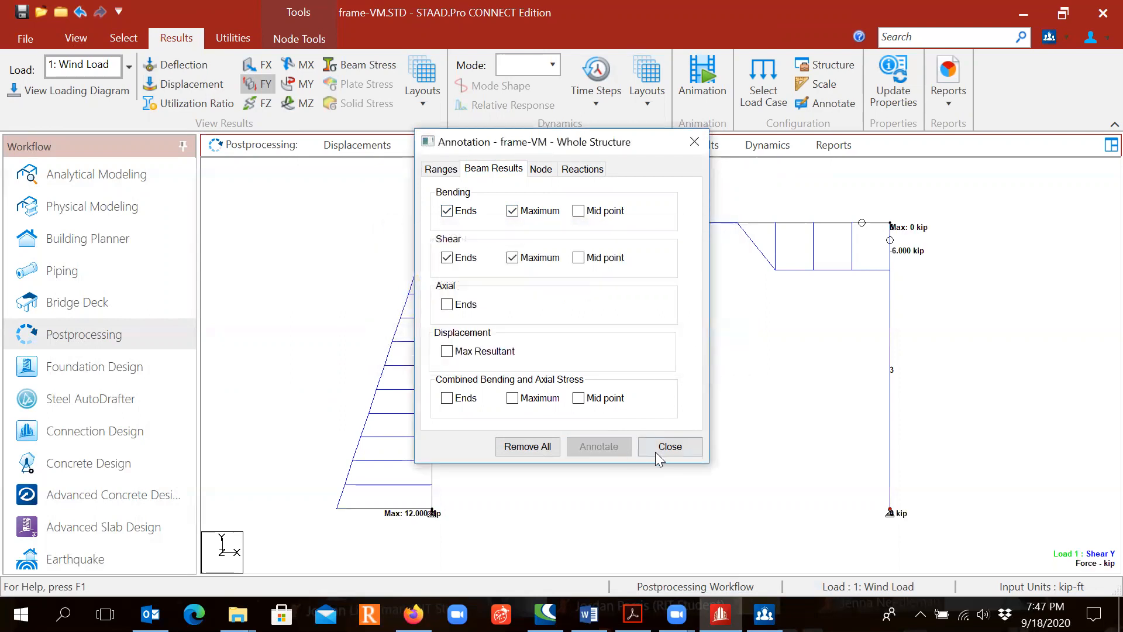
- Close the annotation settings and examine the annotated FY shear values along the frame's columns and beam
{"action": "left_click", "coordinate": [671, 449]}
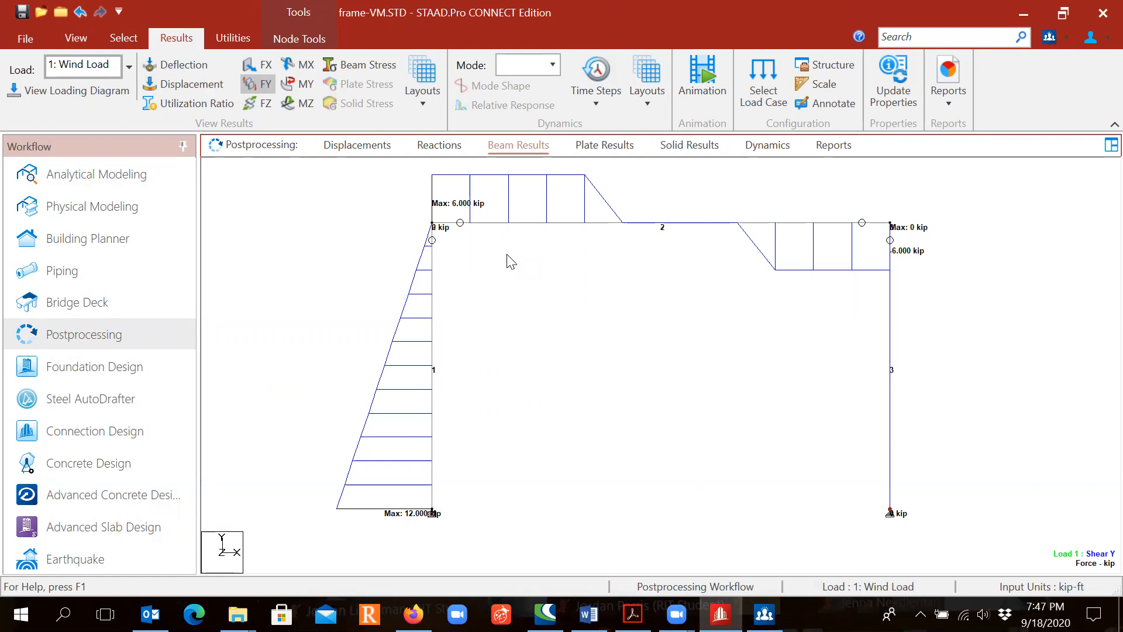
{"action": "key", "text": "ctrl"}
{"action": "key", "text": "ctrl"}
{"action": "key", "text": "ctrl"}
{"action": "key", "text": "ctrl"}
{"action": "key", "text": "ctrl"}
{"action": "key", "text": "ctrl"}
{"action": "key", "text": "ctrl"}
{"action": "key", "text": "ctrl"}
{"action": "key", "text": "ctrl"}
{"action": "key", "text": "ctrl"}
{"action": "key", "text": "ctrl"}
{"action": "key", "text": "ctrl"}
- Replace the FY shear diagram with the MZ bending diagram and examine the annotated moments on the columns and beam
{"action": "left_click", "coordinate": [255, 84]}
{"action": "left_click", "coordinate": [292, 102]}
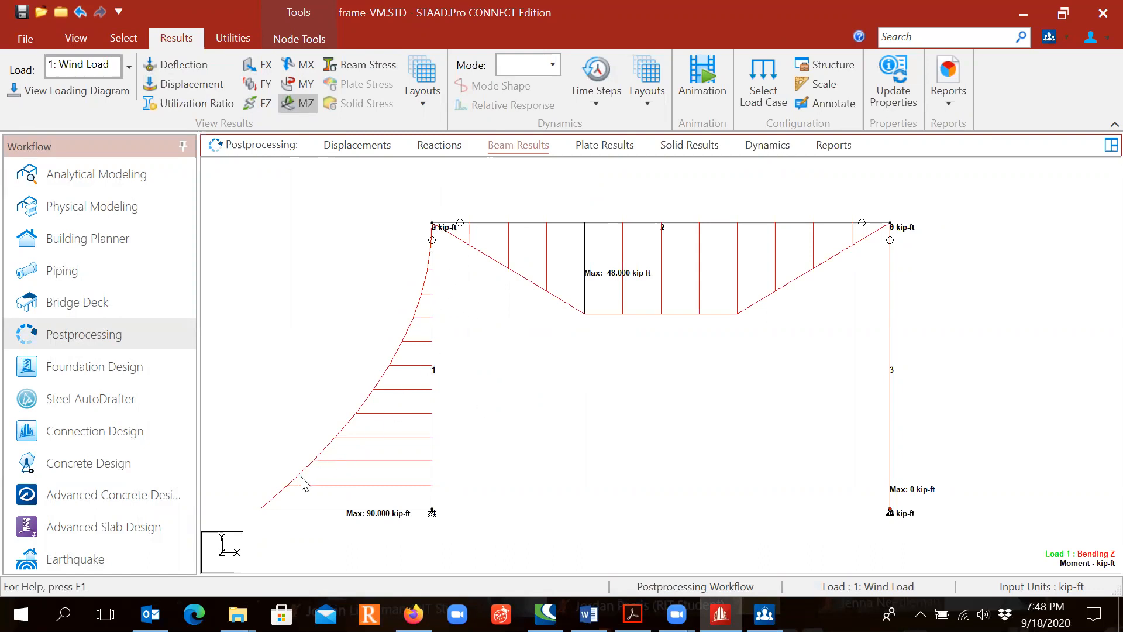
{"action": "left_click", "coordinate": [365, 526]}
{"action": "left_click", "coordinate": [619, 277]}
{"action": "left_click", "coordinate": [618, 277]}
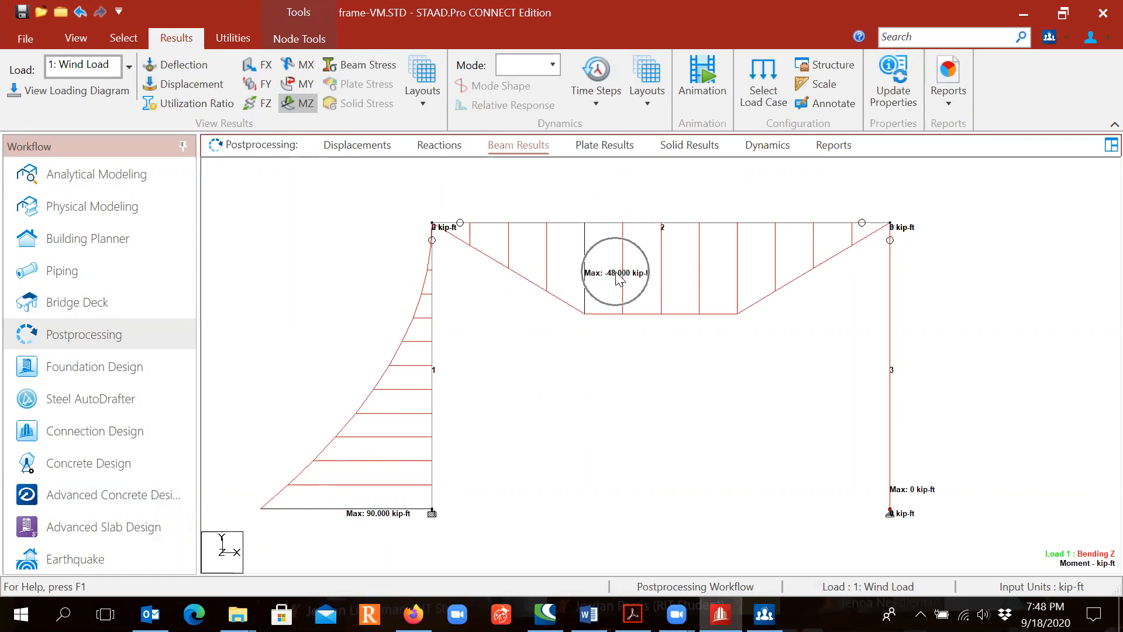
{"action": "left_click", "coordinate": [890, 325]}
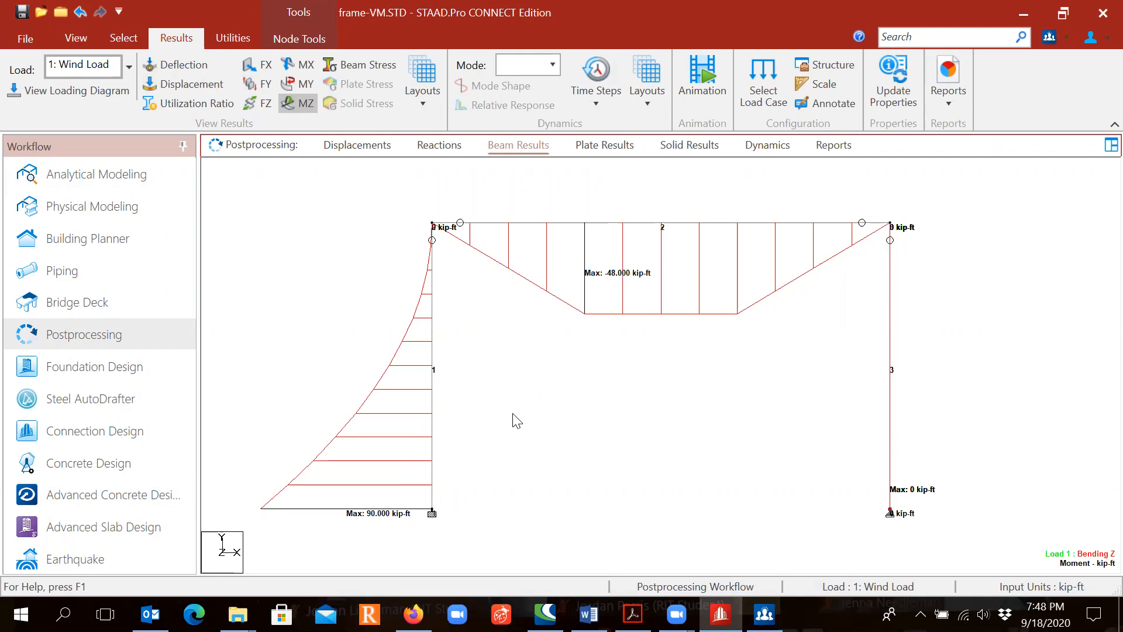
{"action": "left_click", "coordinate": [599, 303]}
- Switch the beam results to the Graphs layout and show the Mz, Fy and Fx graphs of member 1, the wind-loaded column
{"action": "left_click", "coordinate": [425, 100]}
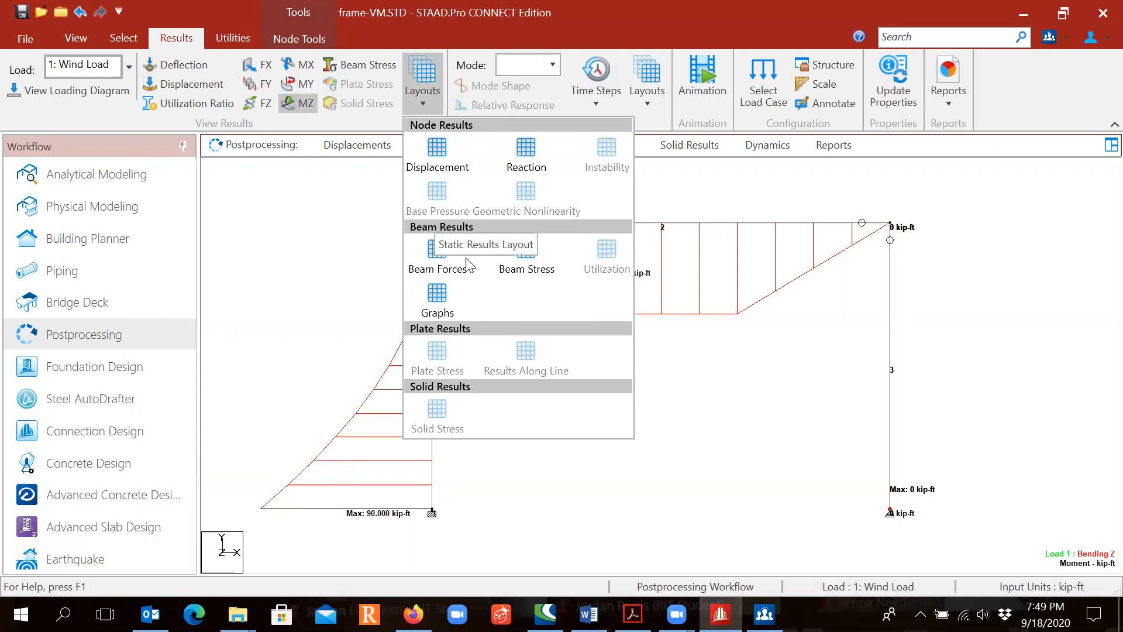
{"action": "left_click", "coordinate": [435, 305]}
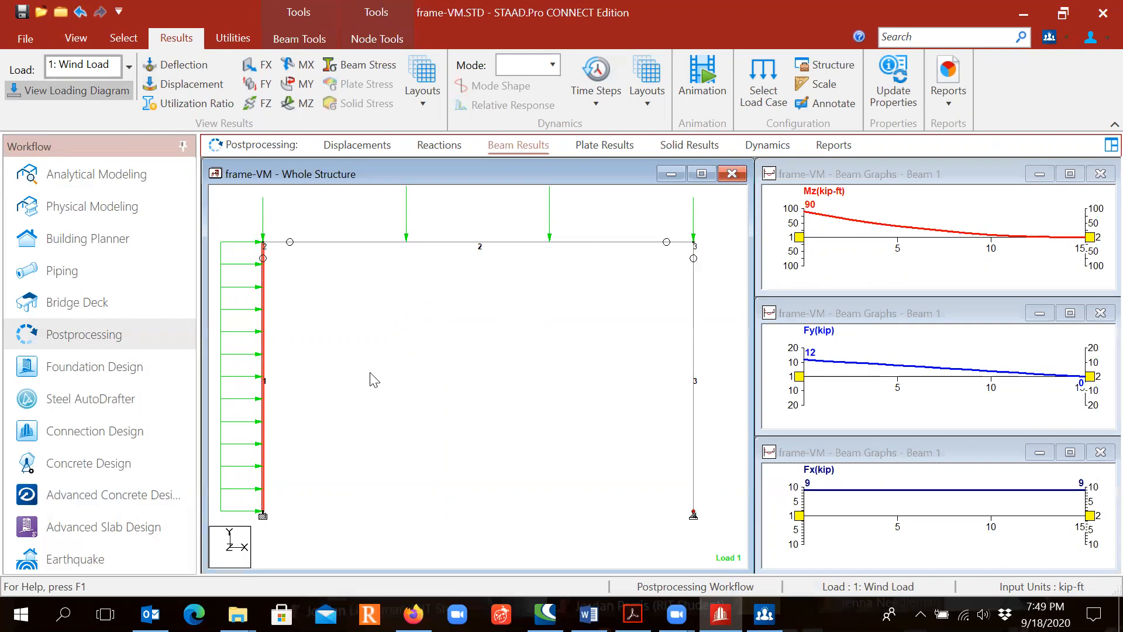
{"action": "left_click", "coordinate": [401, 242]}
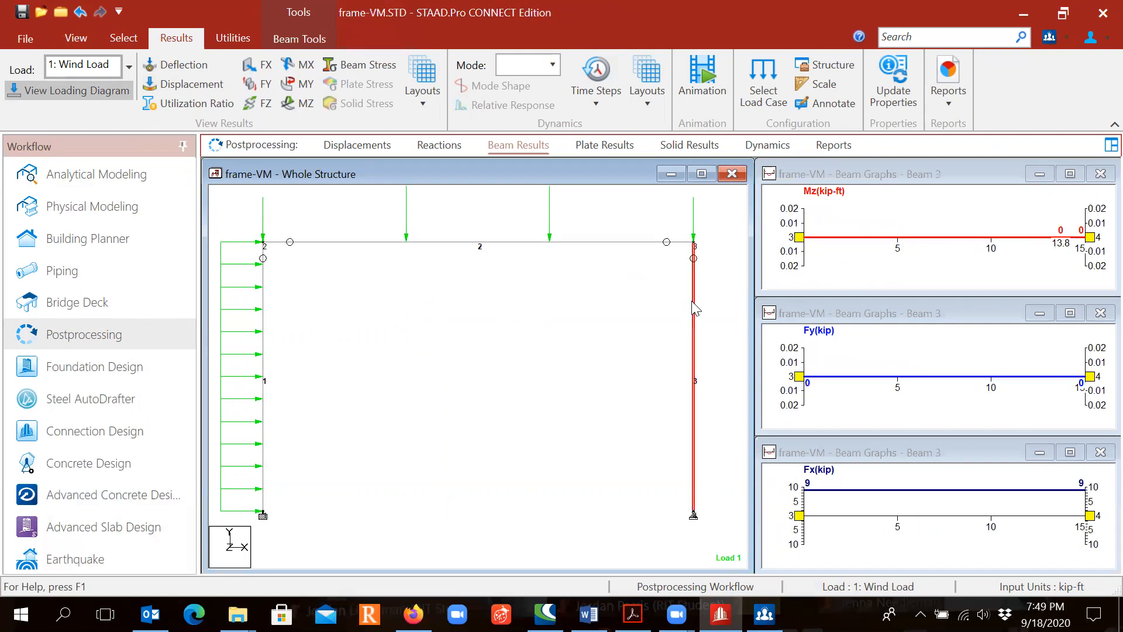
{"action": "left_click", "coordinate": [263, 367]}
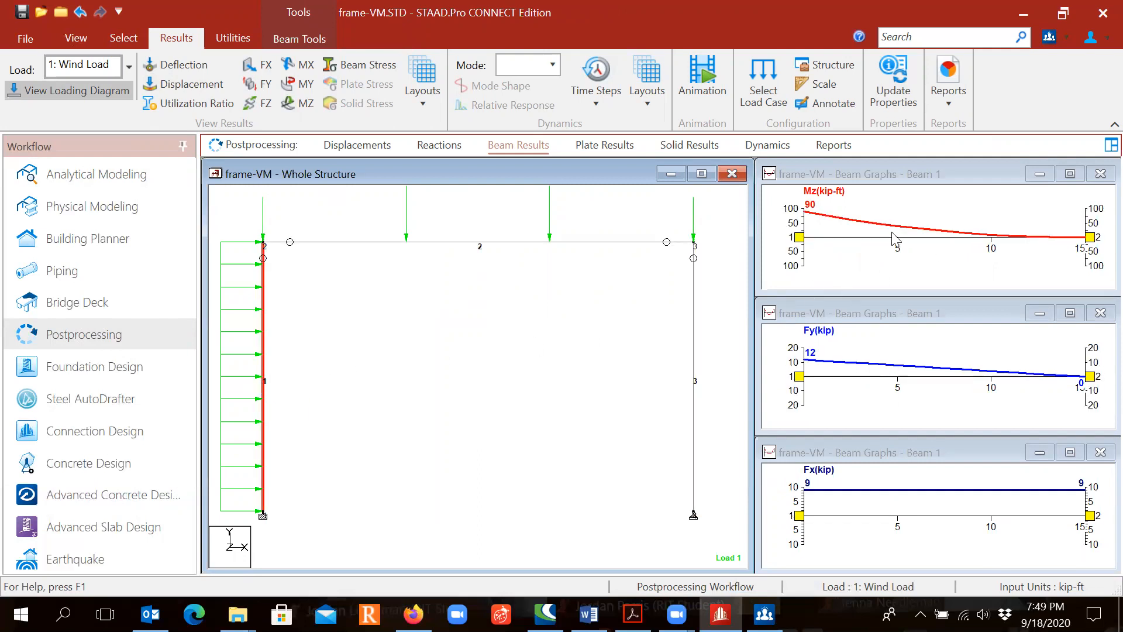
{"action": "left_click", "coordinate": [819, 208]}
{"action": "left_click", "coordinate": [805, 341]}
- View member 1's Mz and Fy graphs enlarged one after the other, restoring the Graphs layout after each
{"action": "left_click", "coordinate": [1070, 175]}
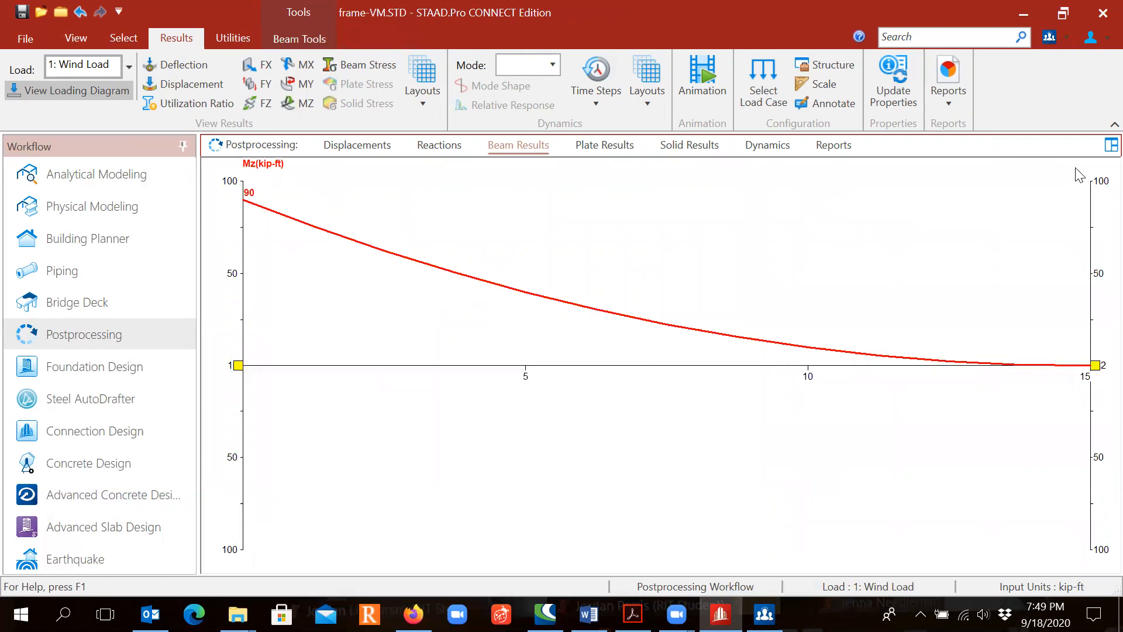
{"action": "left_click", "coordinate": [421, 105]}
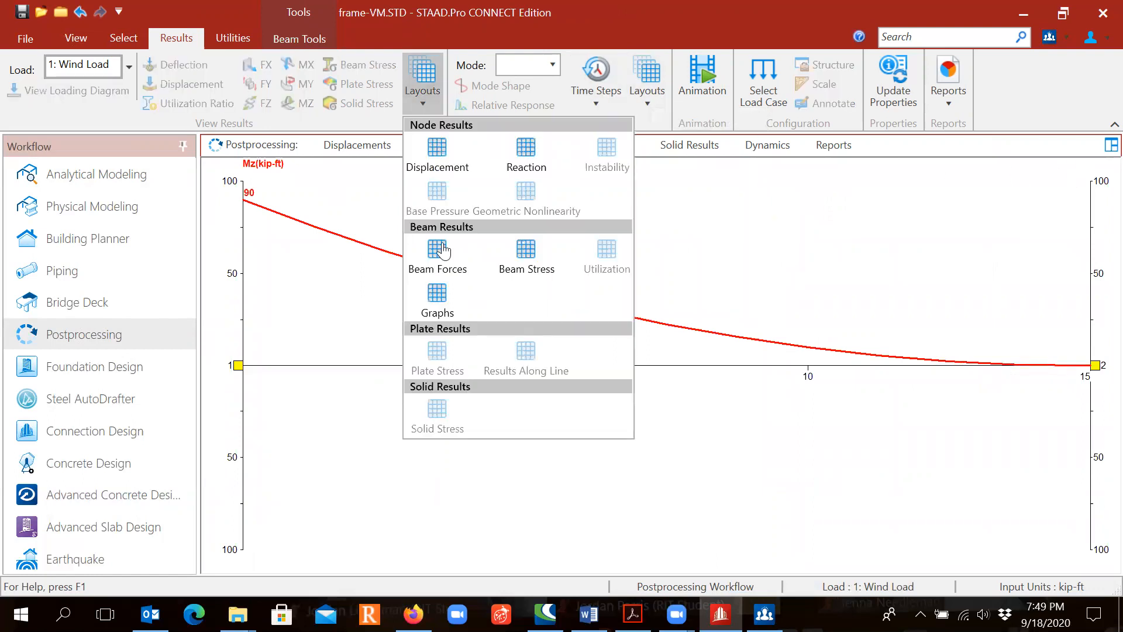
{"action": "left_click", "coordinate": [435, 295]}
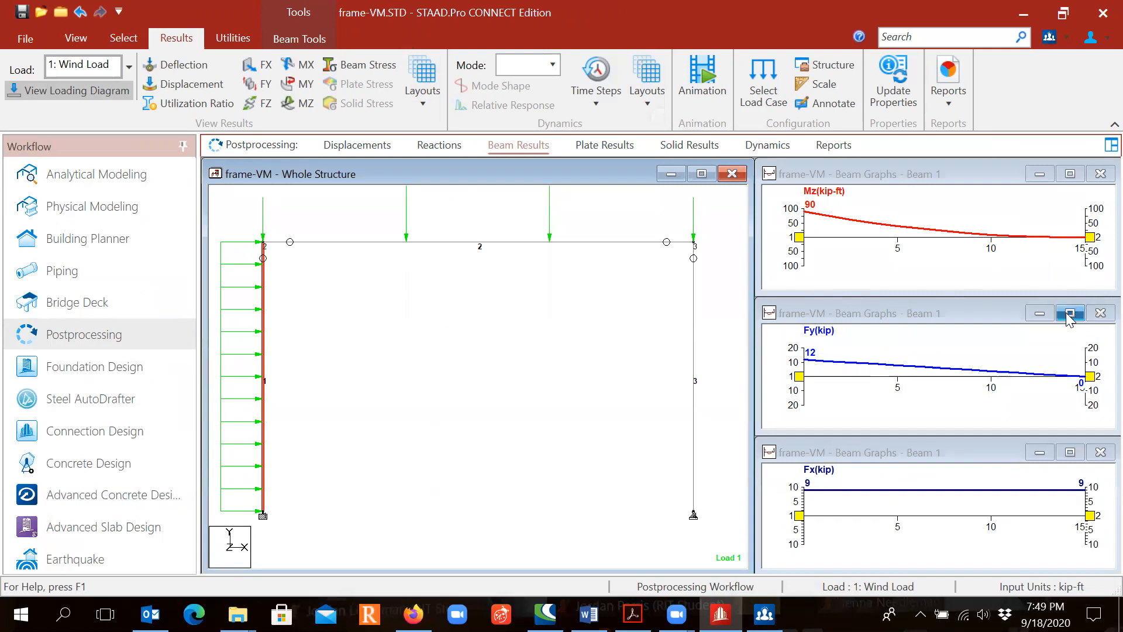
{"action": "left_click", "coordinate": [1067, 313]}
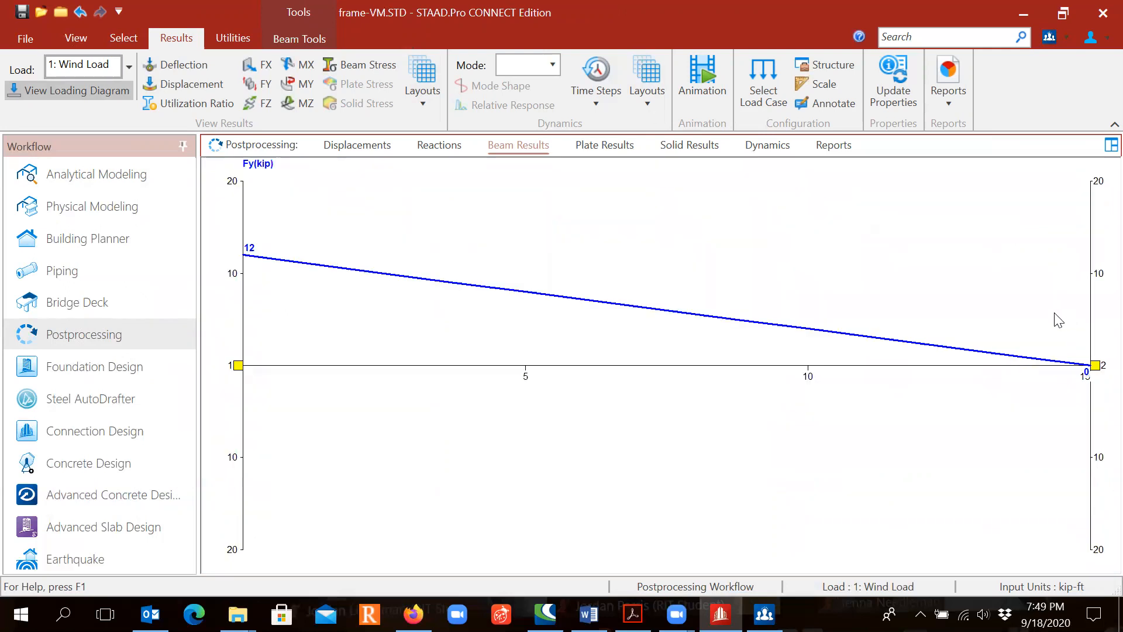
{"action": "left_click", "coordinate": [427, 100]}
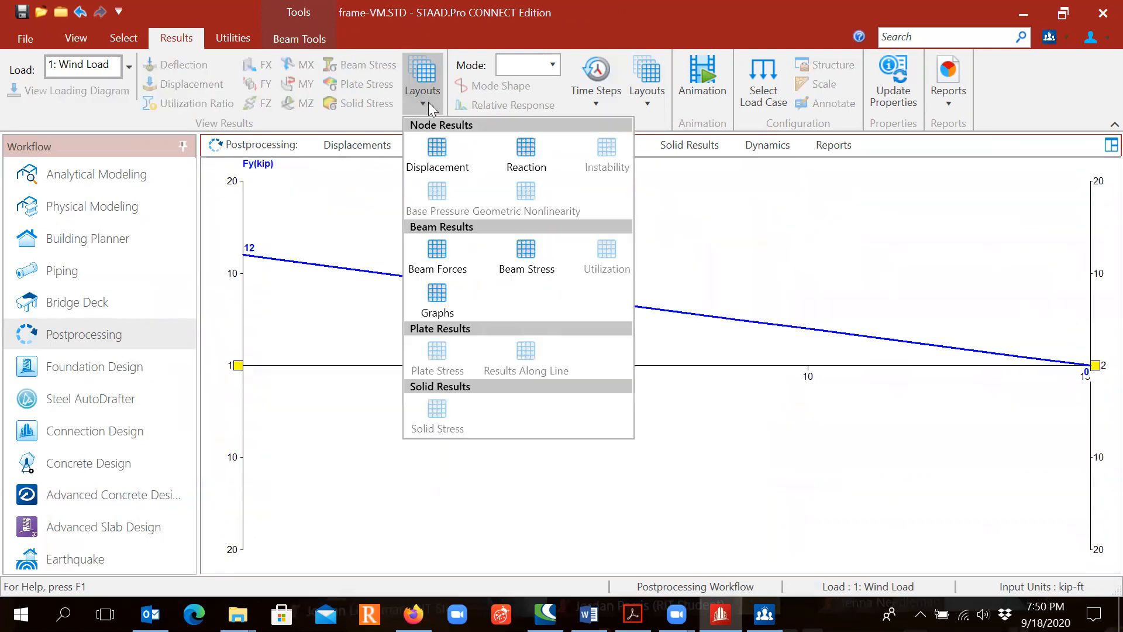
{"action": "left_click", "coordinate": [448, 295]}
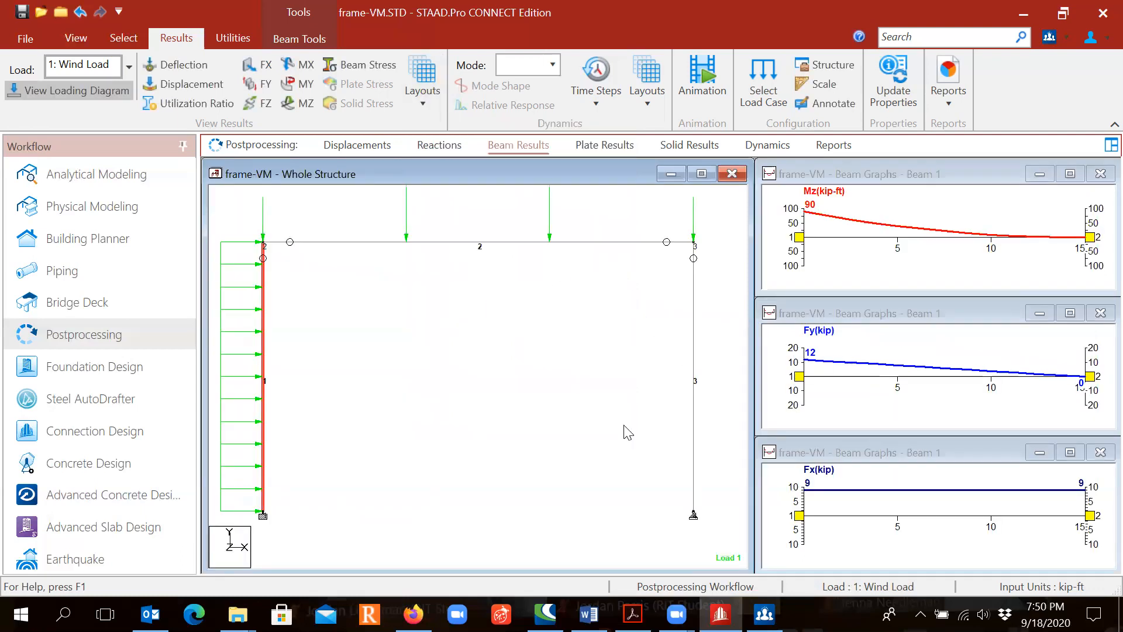
- Show the graphs of horizontal member 2 and view its Mz graph enlarged, then restore the Graphs layout
{"action": "key", "text": "ctrl"}
{"action": "key", "text": "ctrl"}
{"action": "left_click", "coordinate": [627, 243]}
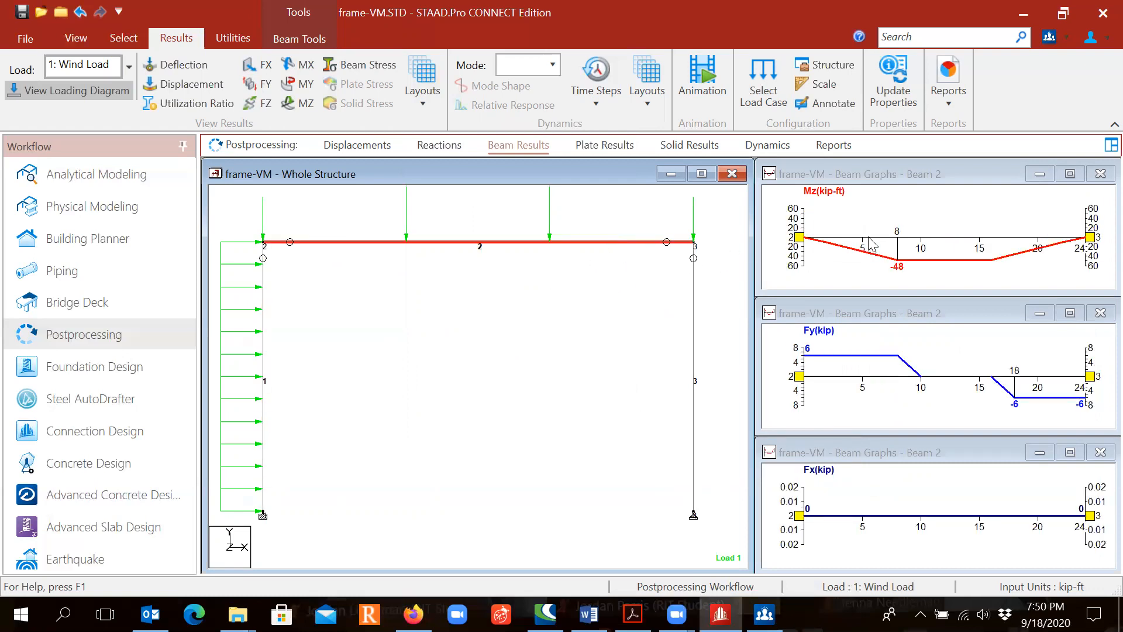
{"action": "left_click", "coordinate": [1070, 174]}
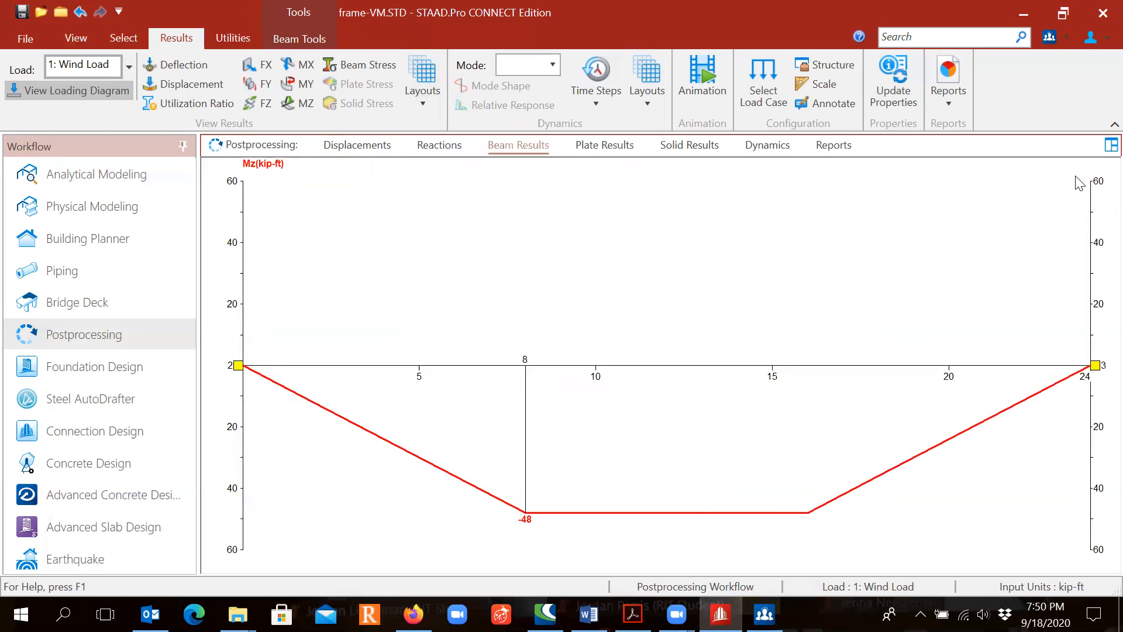
{"action": "left_click", "coordinate": [428, 105]}
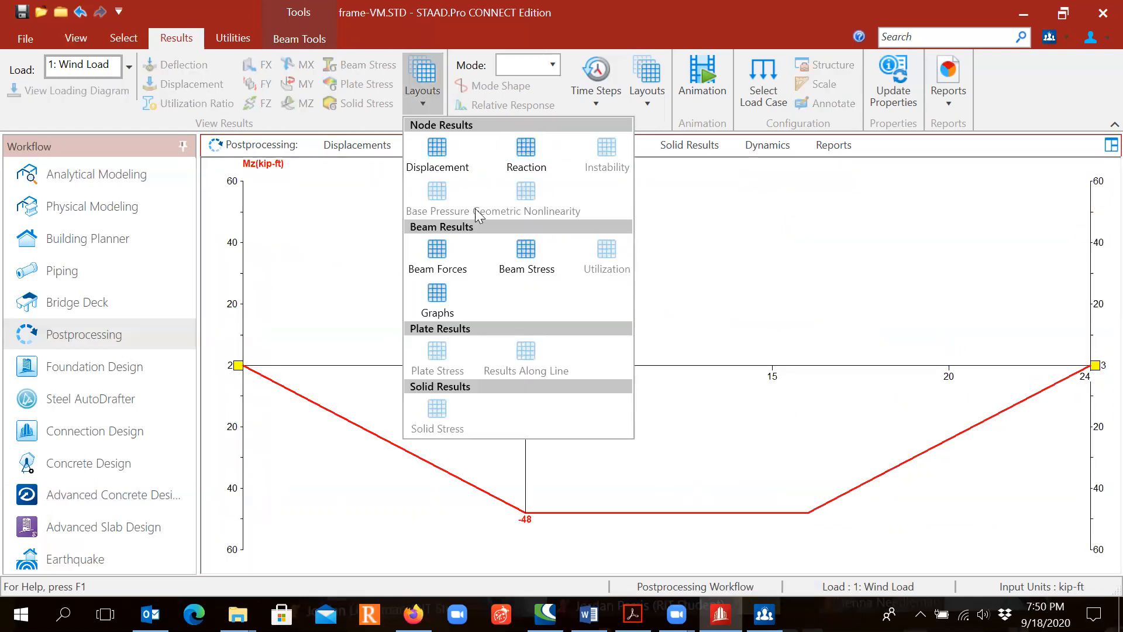
{"action": "left_click", "coordinate": [438, 296]}
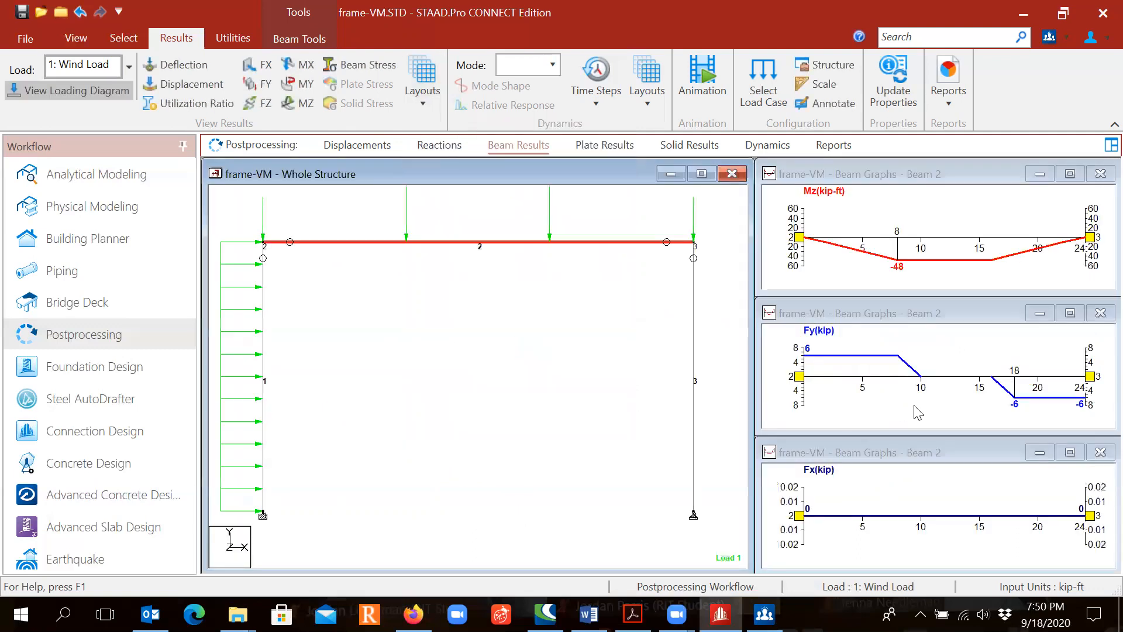
- View member 2's Fy shear graph enlarged and return to the Graphs layout
{"action": "left_click", "coordinate": [1070, 313]}
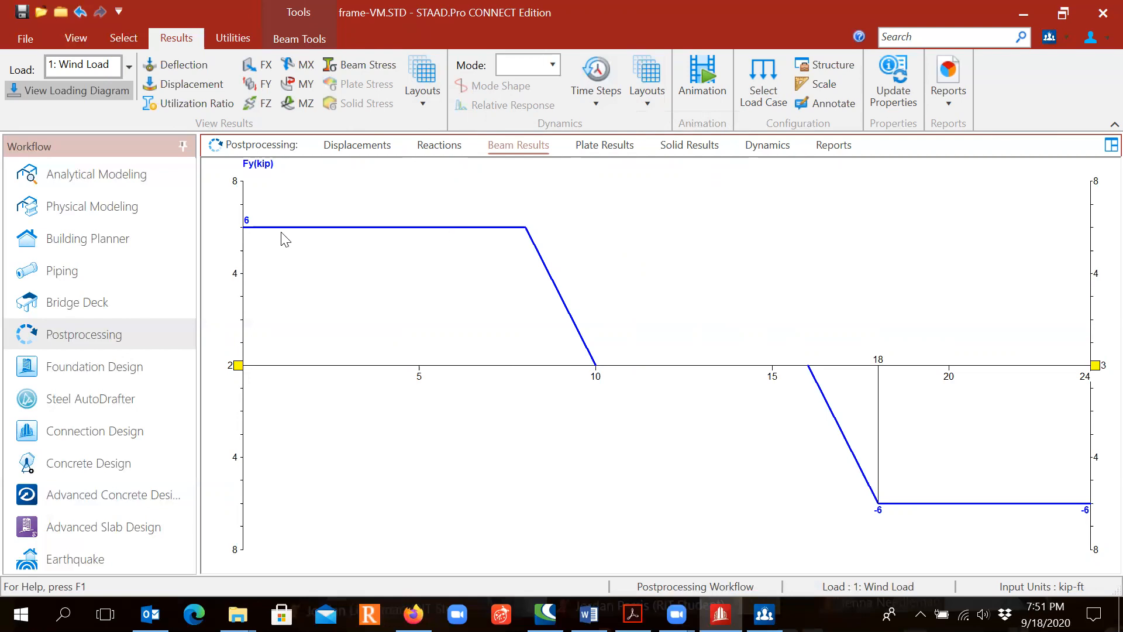
{"action": "left_click", "coordinate": [421, 100]}
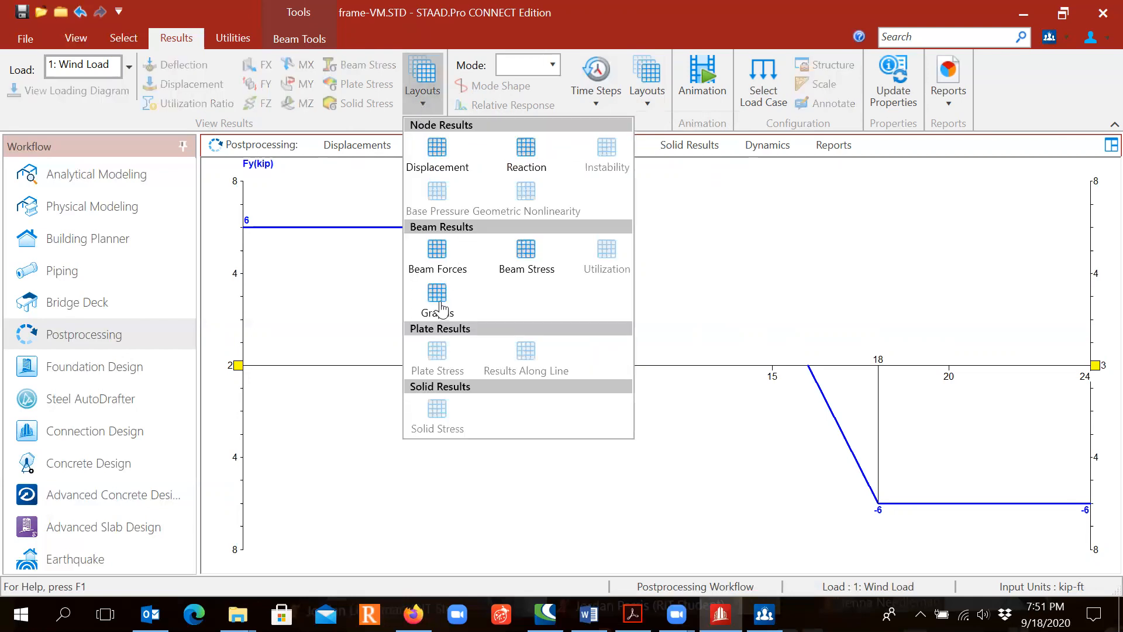
{"action": "left_click", "coordinate": [441, 308]}
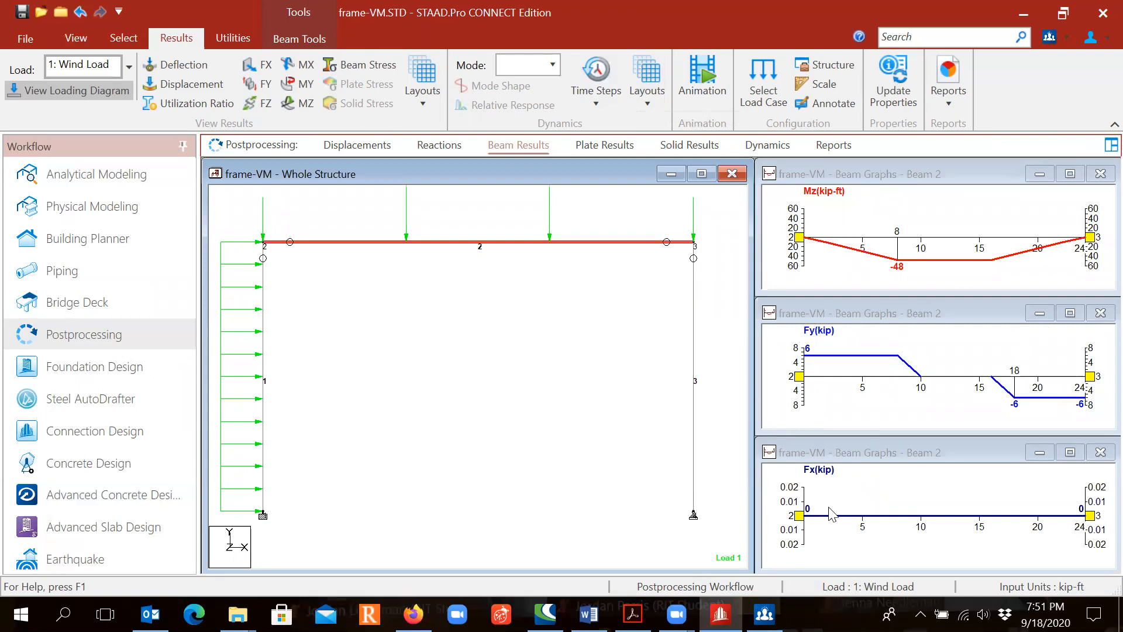
- Show the graphs of member 3, the unloaded column, and examine its moment, shear and axial force
{"action": "key", "text": "ctrl"}
{"action": "left_click", "coordinate": [694, 356]}
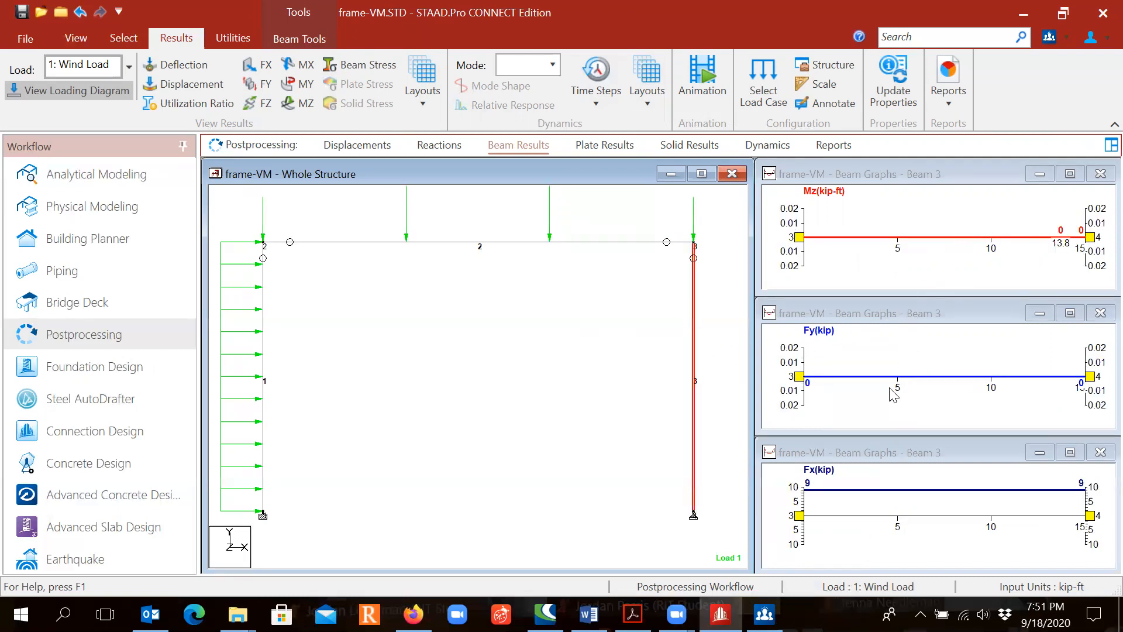
{"action": "left_click", "coordinate": [889, 238]}
{"action": "key", "text": "ctrl"}
{"action": "key", "text": "ctrl"}
{"action": "key", "text": "ctrl"}
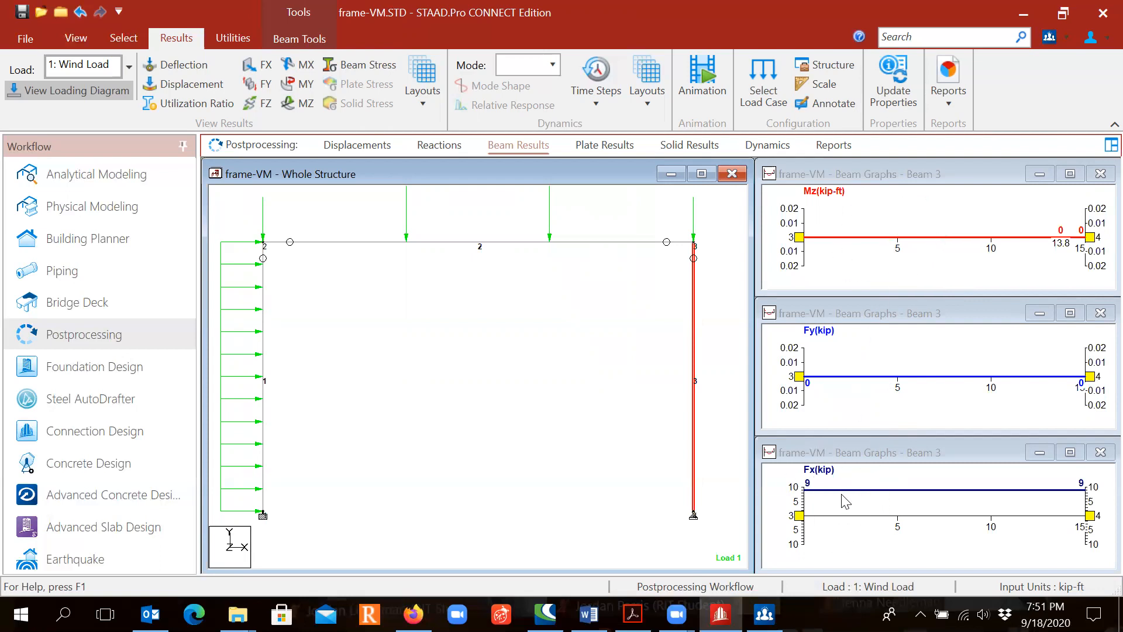